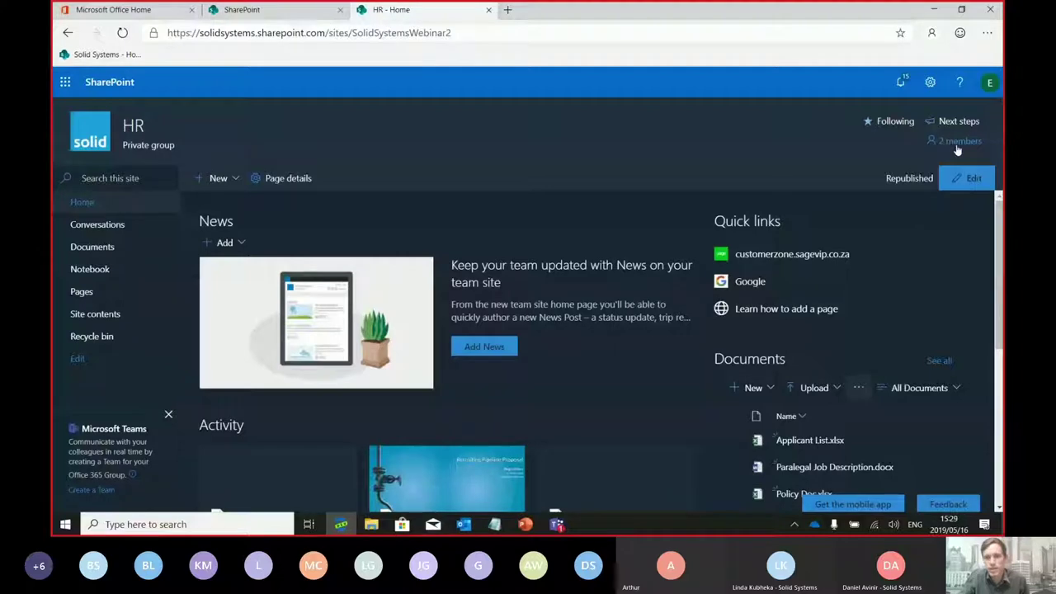
Open Solid Systems Webinar in a new tab, then scroll the HR - Home page's Documents and Activity
{"action": "left_click", "coordinate": [251, 13]}
{"action": "left_click", "coordinate": [99, 208]}
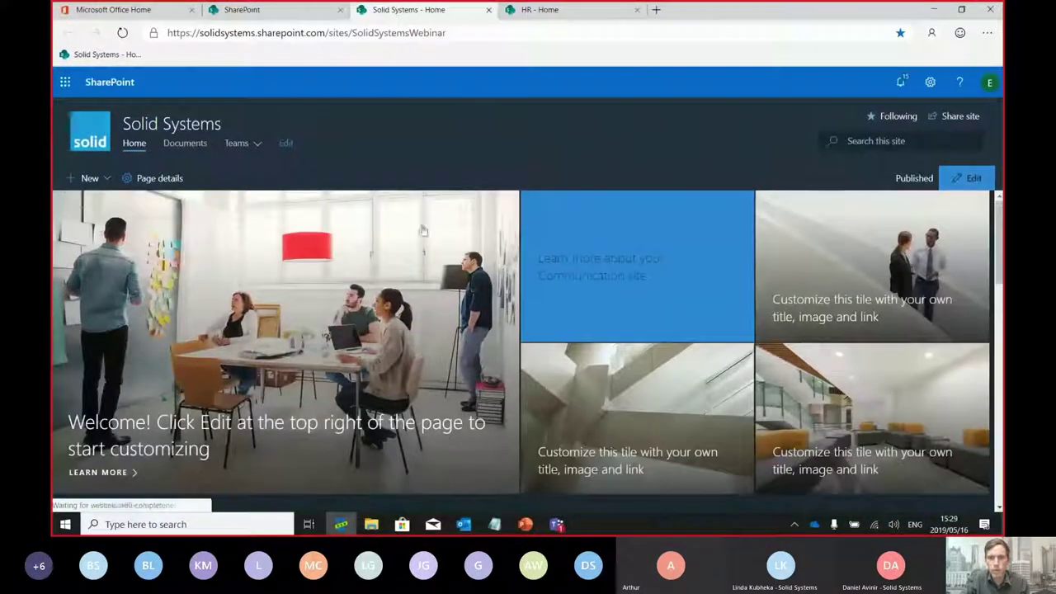
{"action": "left_click", "coordinate": [544, 9]}
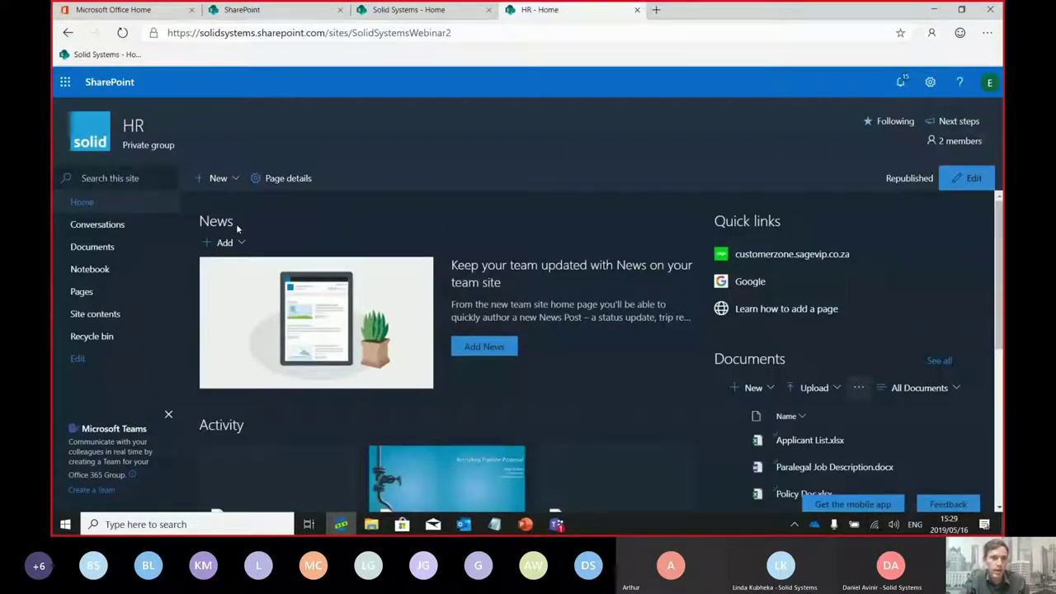
{"action": "scroll", "coordinate": [999, 242], "scroll_direction": "down", "scroll_amount": 3}
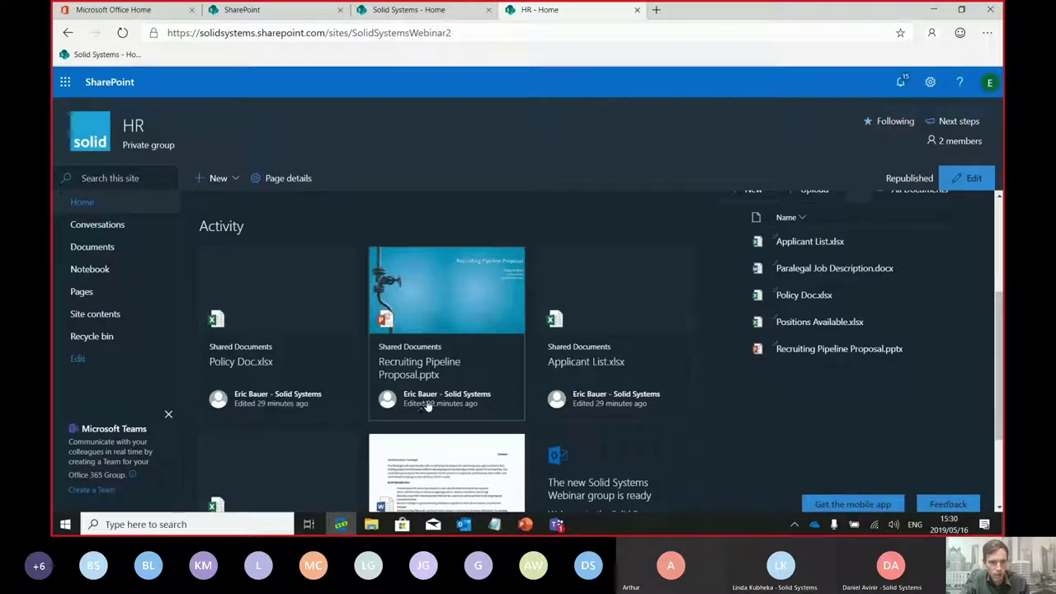
{"action": "left_click_drag", "start_coordinate": [1004, 312], "coordinate": [1001, 241]}
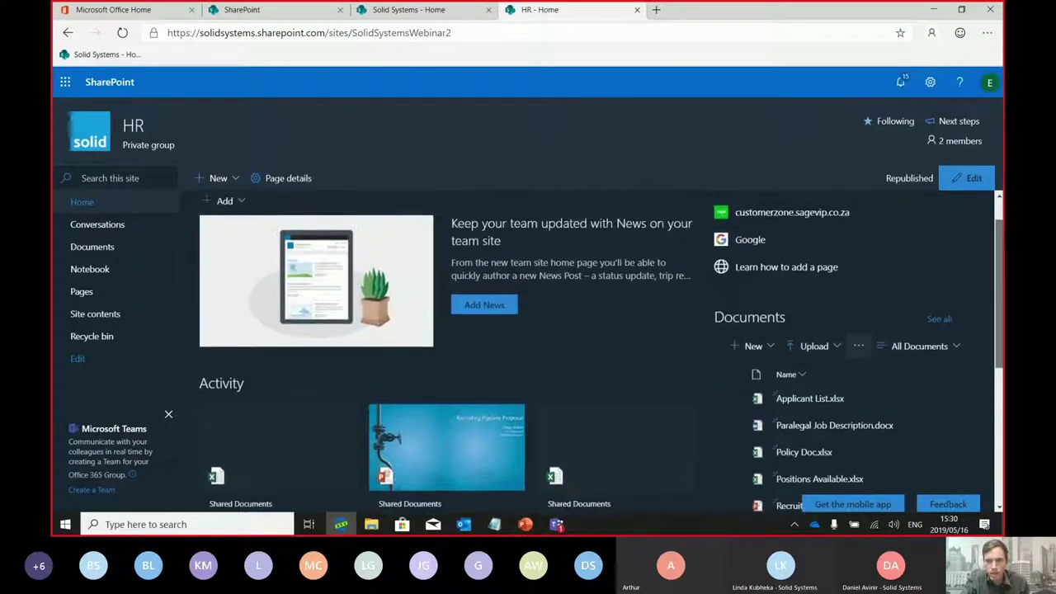
{"action": "scroll", "coordinate": [743, 272], "scroll_direction": "down", "scroll_amount": 1}
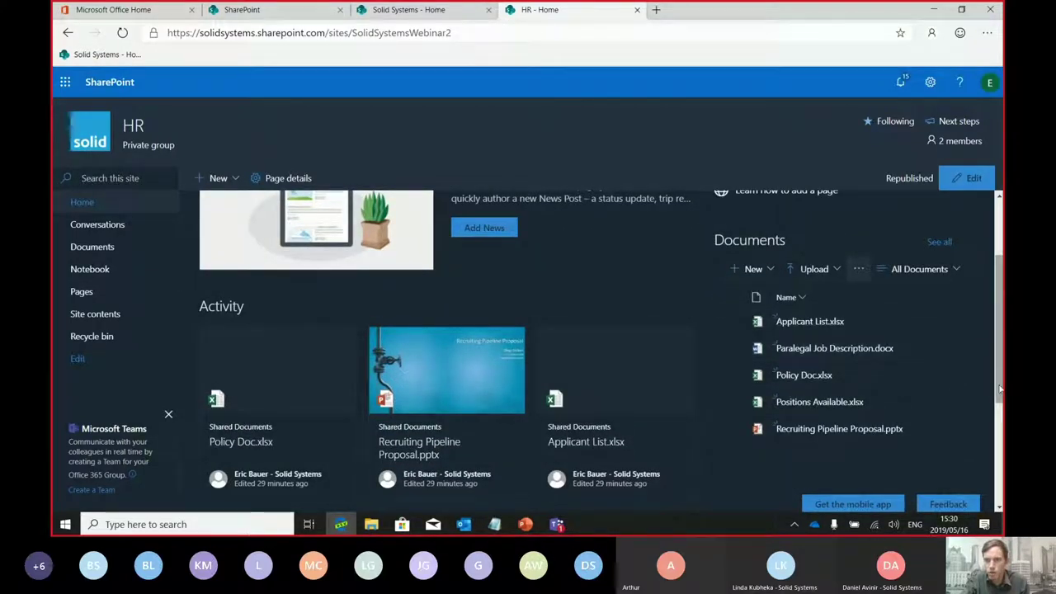
{"action": "scroll", "coordinate": [1000, 387], "scroll_direction": "up", "scroll_amount": 2}
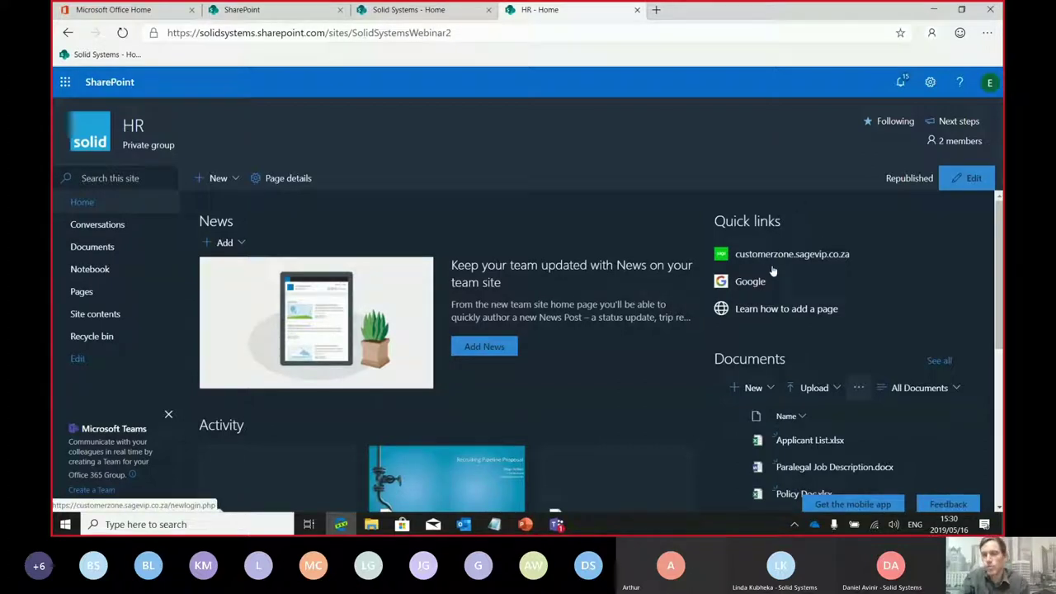
{"action": "left_click", "coordinate": [767, 262]}
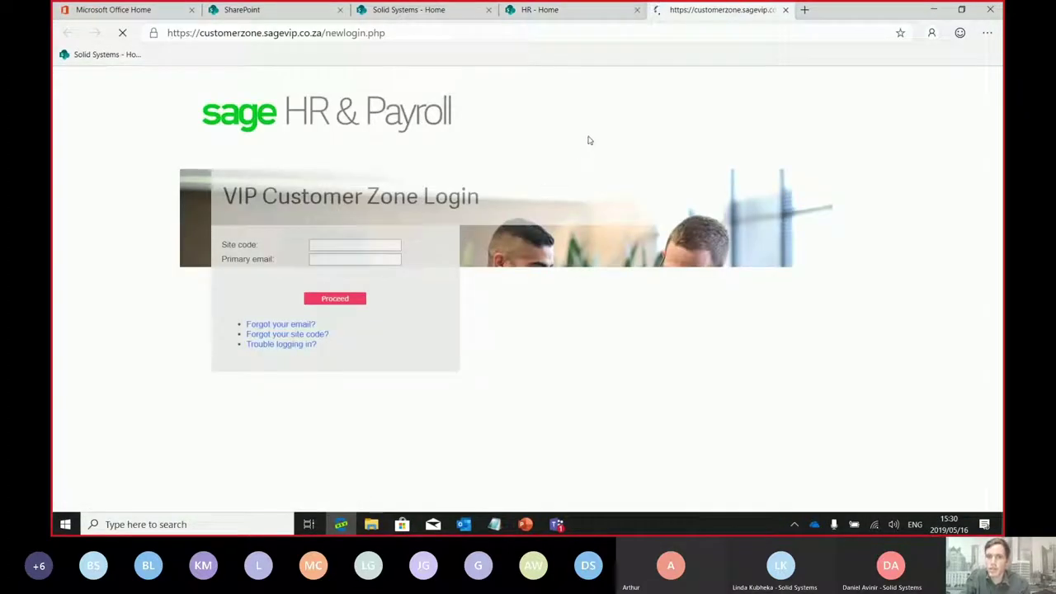
{"action": "left_click", "coordinate": [784, 11]}
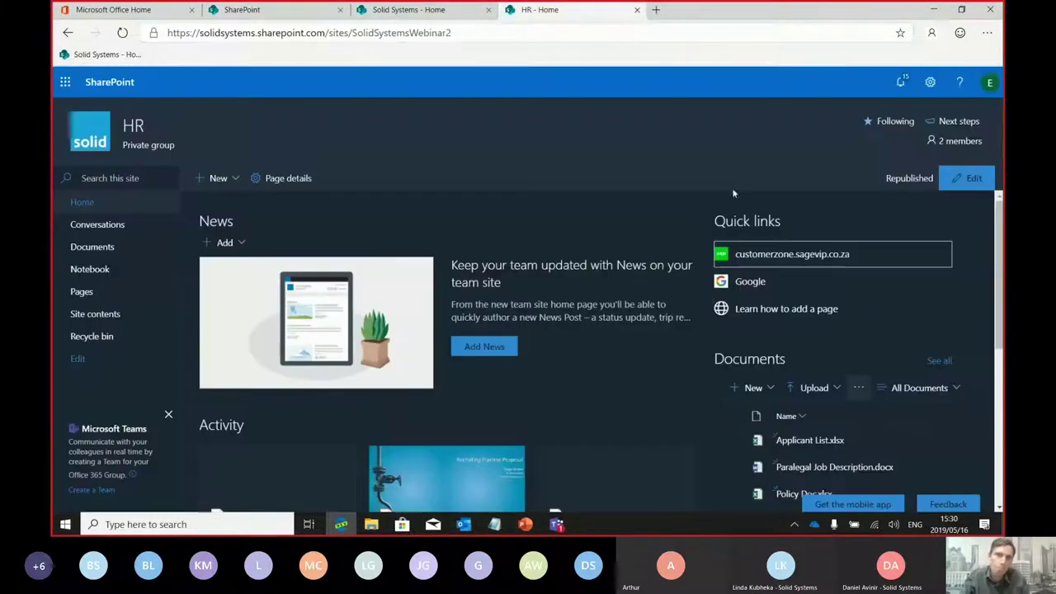
{"action": "left_click", "coordinate": [756, 285]}
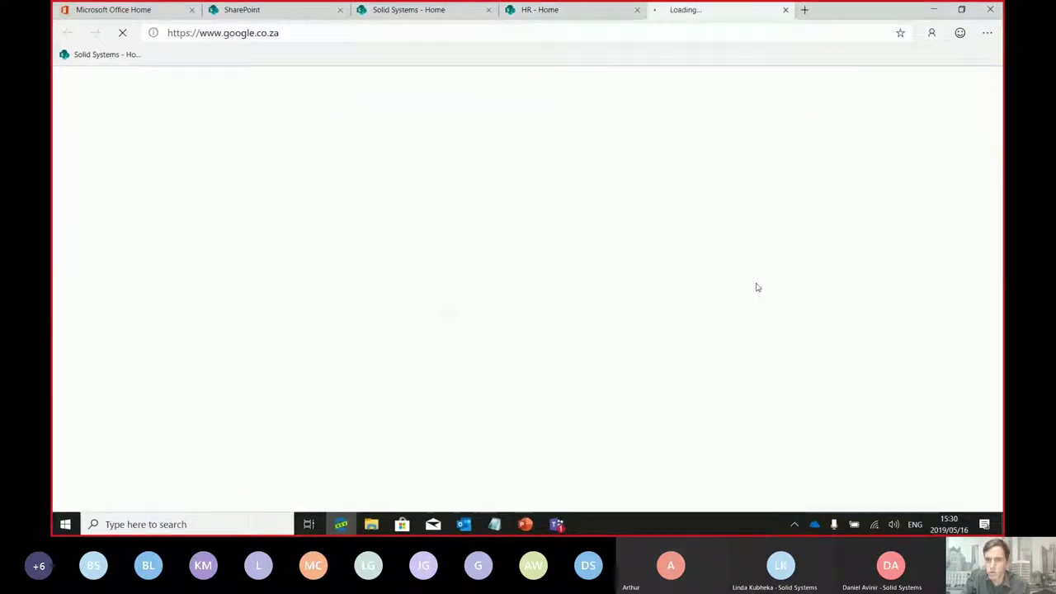
{"action": "left_click", "coordinate": [785, 11]}
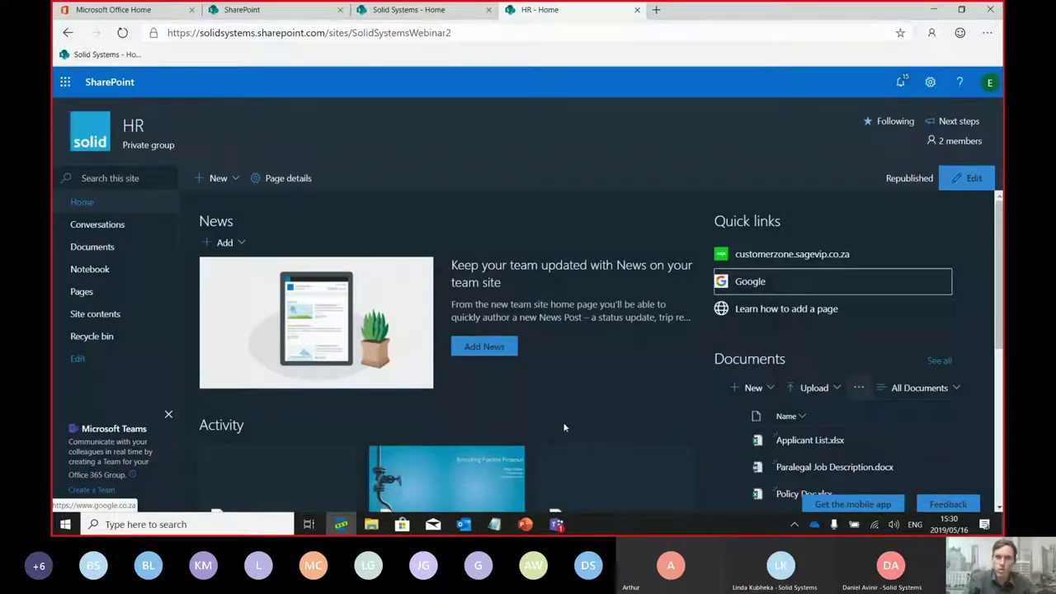
{"action": "left_click", "coordinate": [975, 182]}
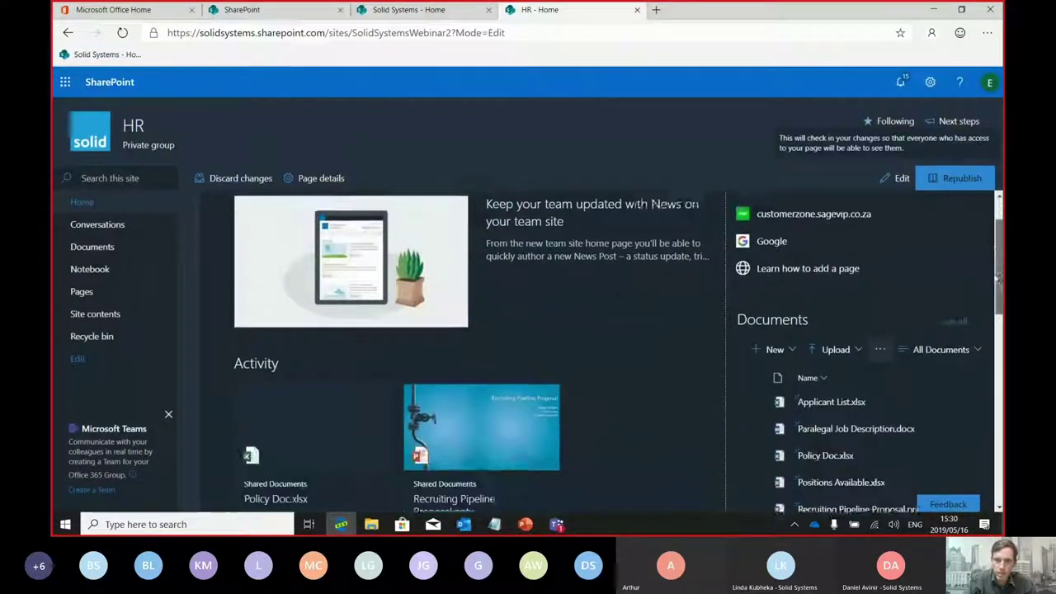
Add a web part below the News section and expand the picker to list all categories
{"action": "mouse_move", "coordinate": [474, 406]}
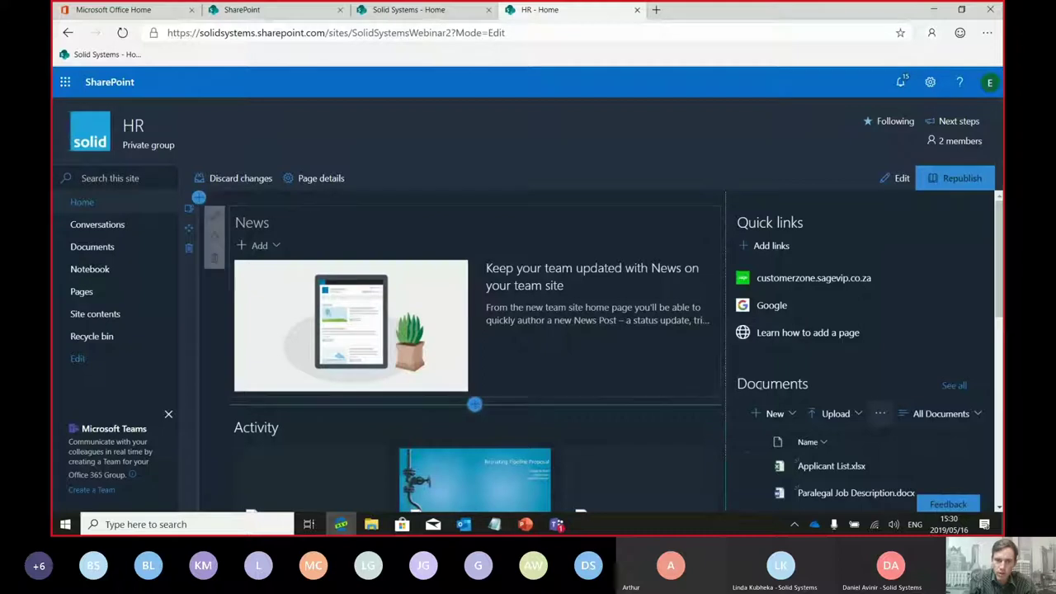
{"action": "scroll", "coordinate": [998, 365], "scroll_direction": "down", "scroll_amount": 3}
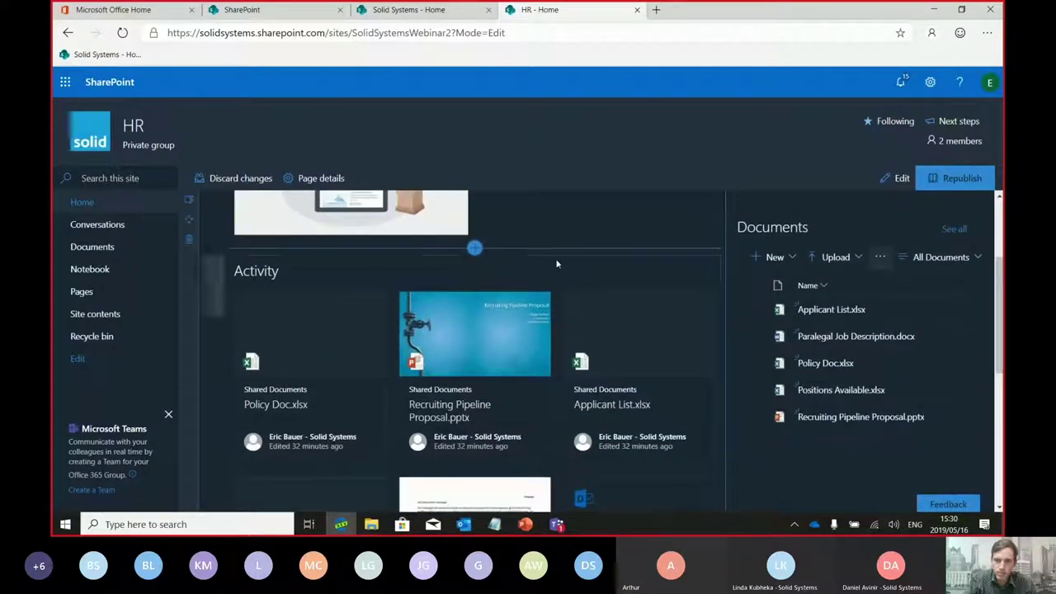
{"action": "left_click", "coordinate": [474, 247]}
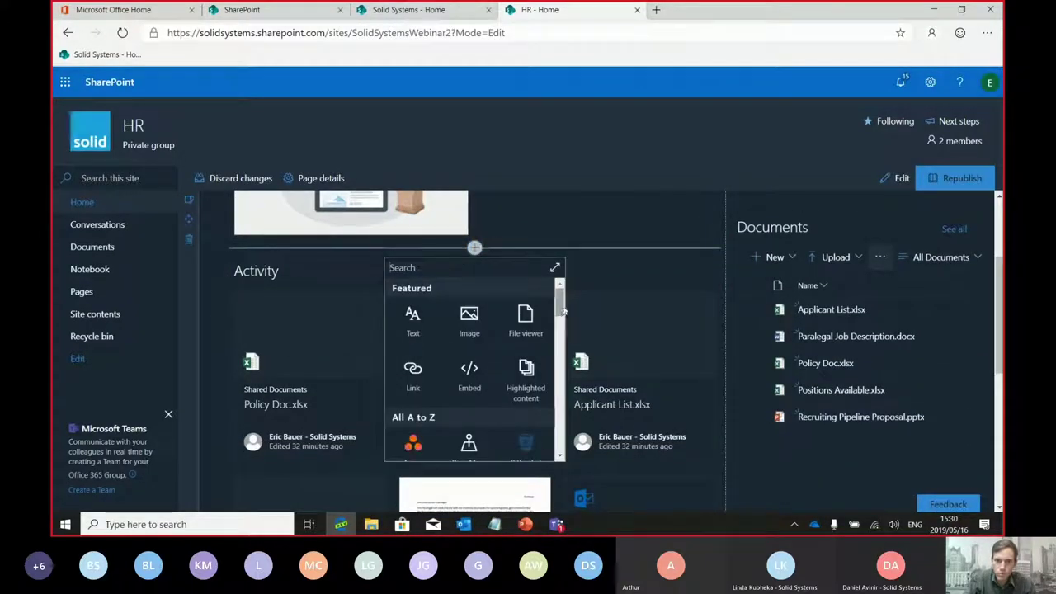
{"action": "left_click", "coordinate": [554, 268]}
{"action": "left_click_drag", "start_coordinate": [840, 214], "coordinate": [837, 155]}
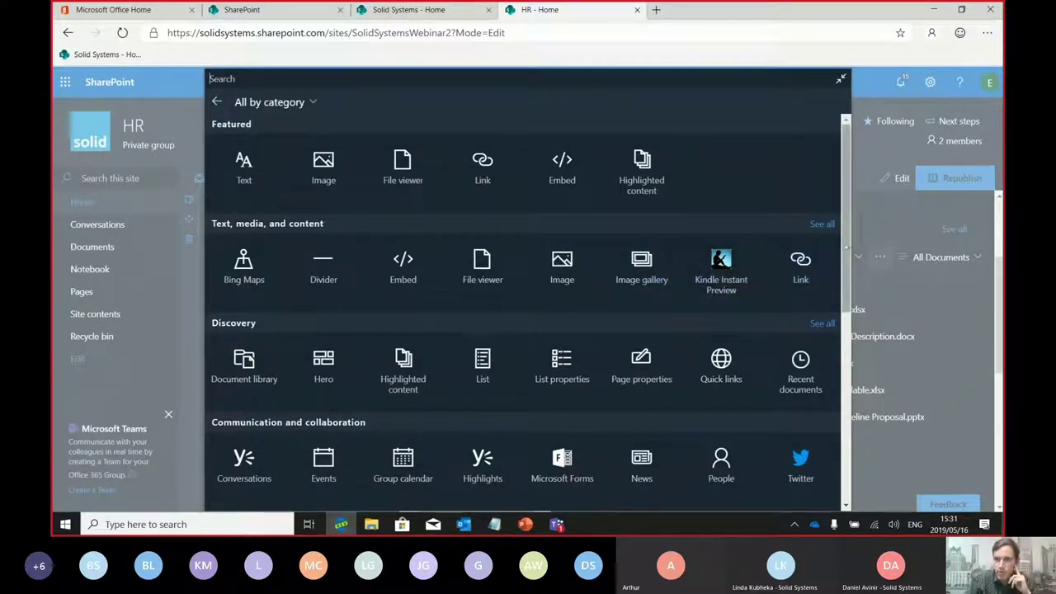
Scroll the web part picker to the Other category and add a Countdown Timer
{"action": "scroll", "coordinate": [846, 236], "scroll_direction": "down", "scroll_amount": 1}
{"action": "scroll", "coordinate": [846, 237], "scroll_direction": "up", "scroll_amount": 1}
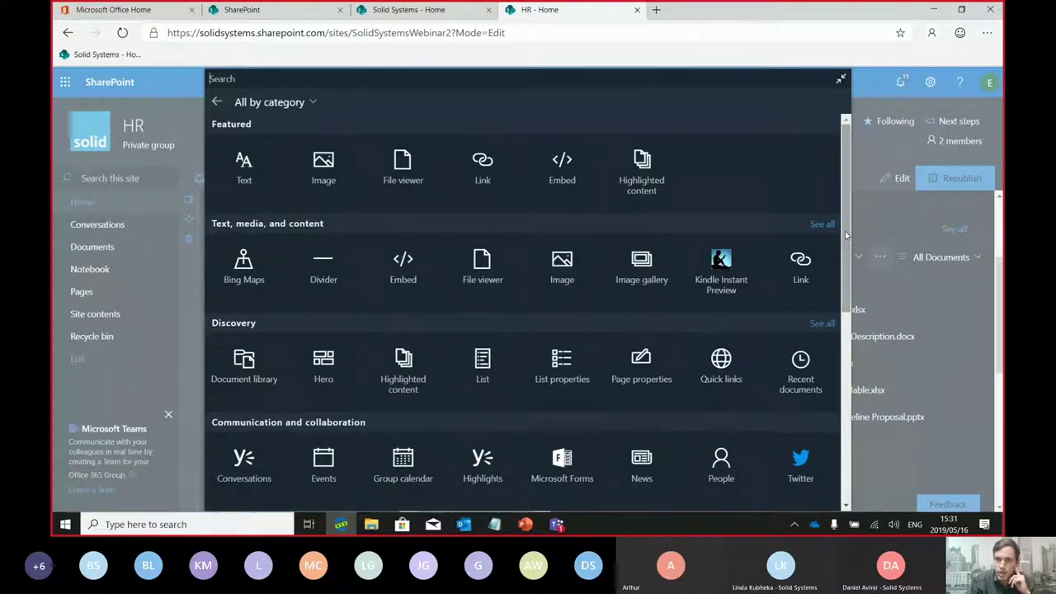
{"action": "scroll", "coordinate": [846, 237], "scroll_direction": "down", "scroll_amount": 5}
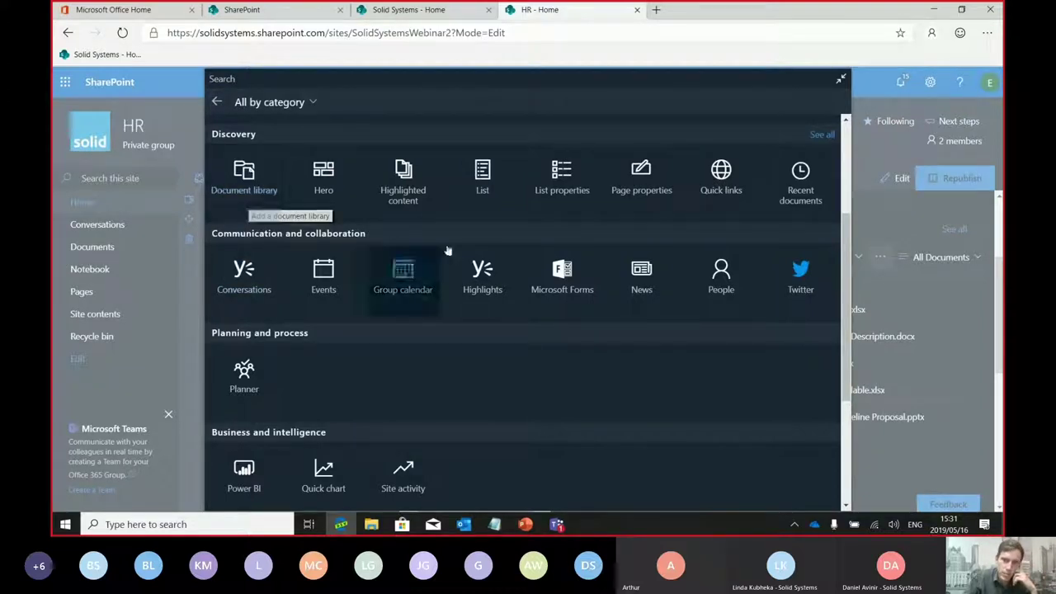
{"action": "left_click", "coordinate": [484, 196]}
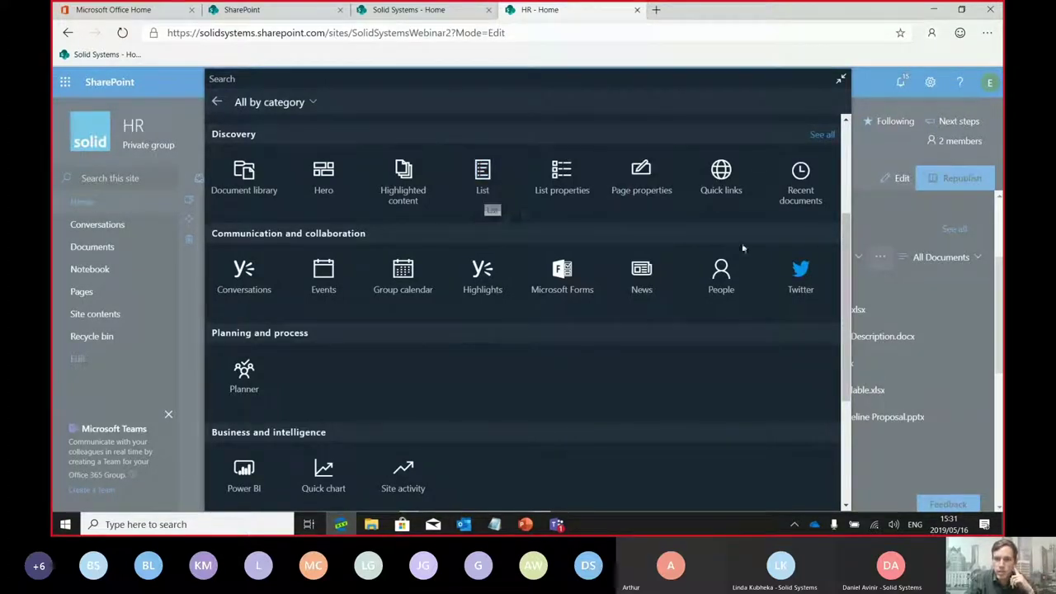
{"action": "scroll", "coordinate": [846, 278], "scroll_direction": "down", "scroll_amount": 1}
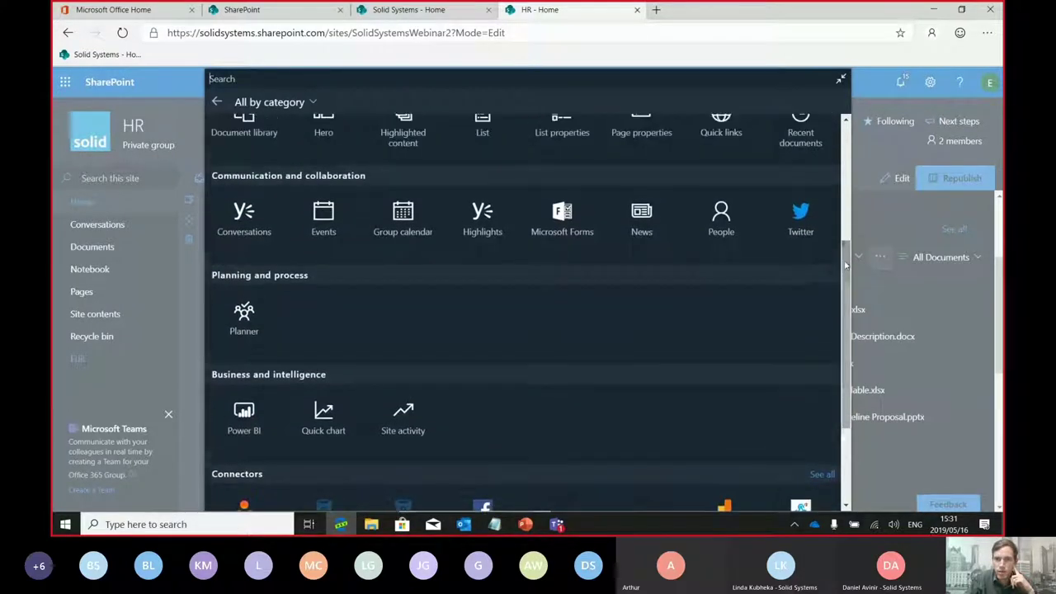
{"action": "left_click_drag", "start_coordinate": [846, 277], "coordinate": [844, 355]}
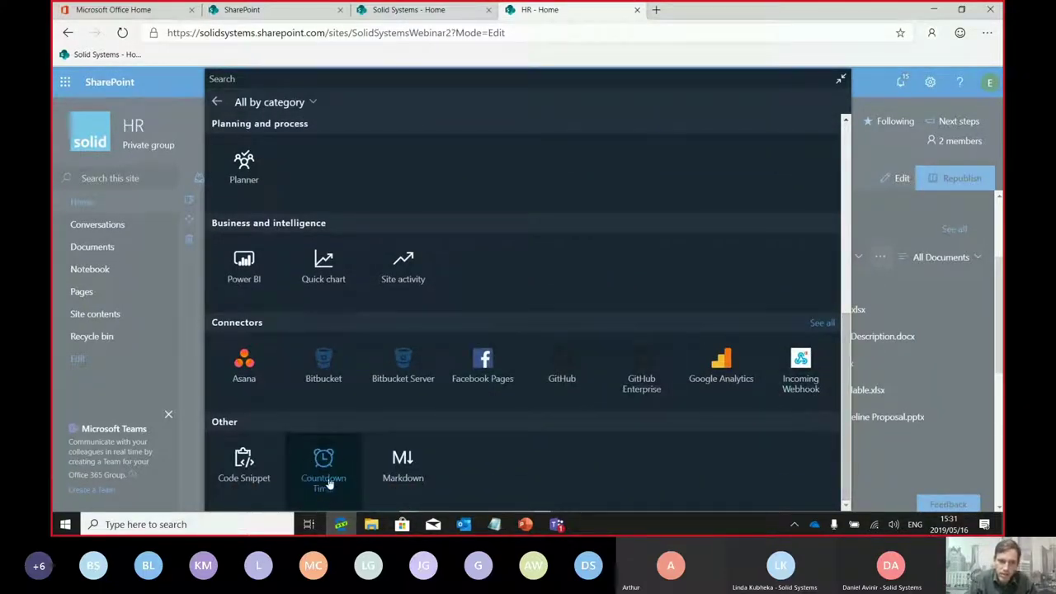
{"action": "left_click", "coordinate": [350, 495]}
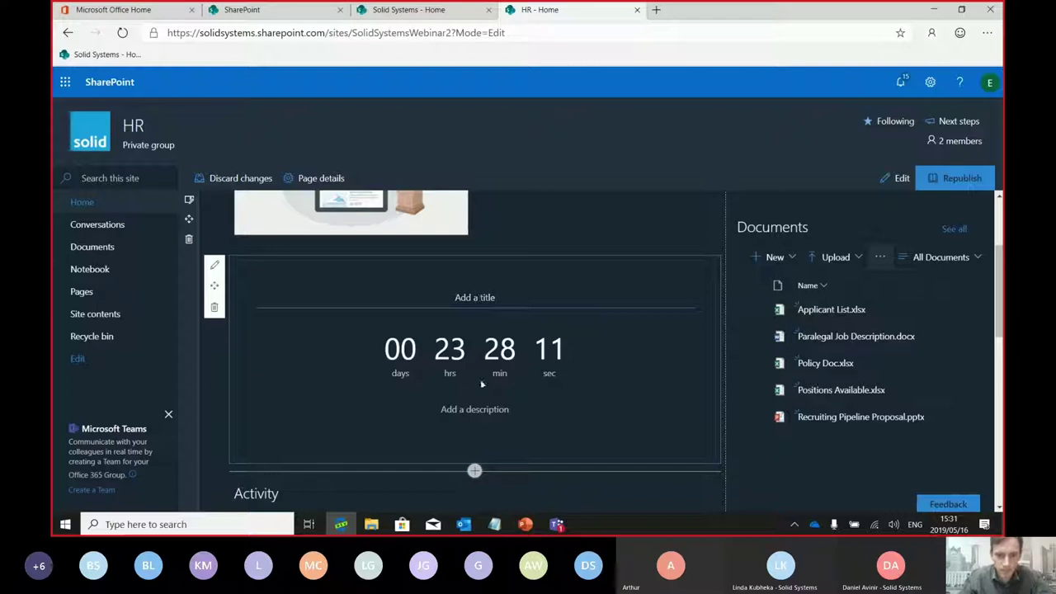
Title the countdown timer "Countdown to our new HR system"
{"action": "left_click", "coordinate": [469, 306]}
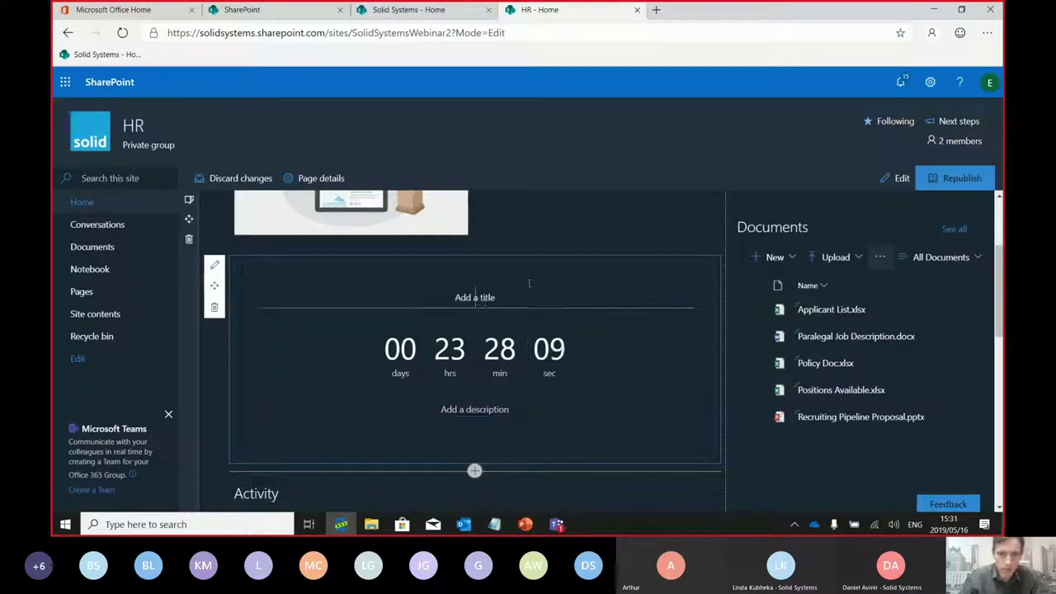
{"action": "type", "text": "Count"}
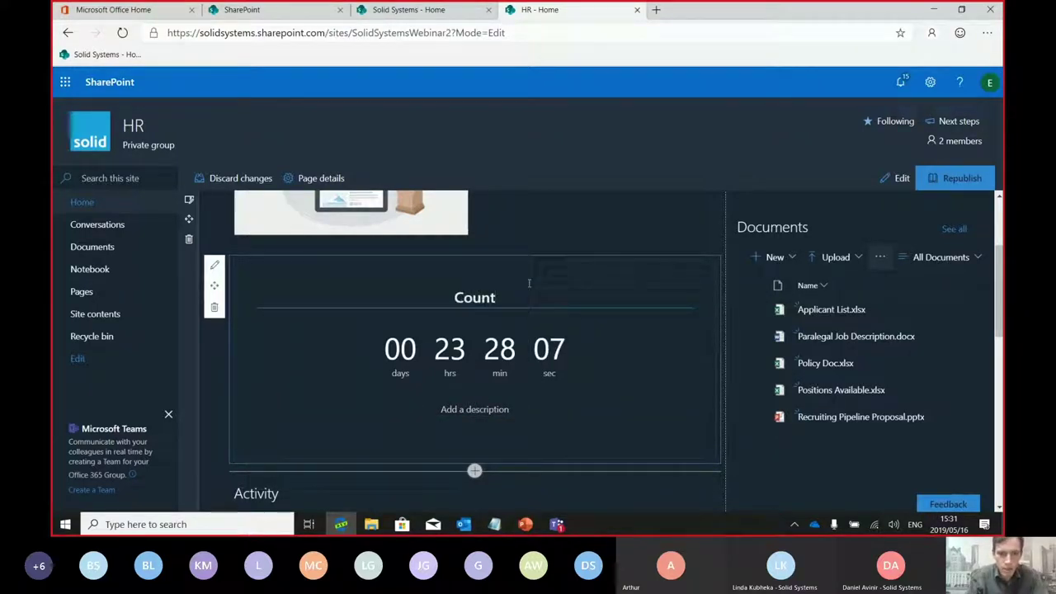
{"action": "type", "text": "down to our "}
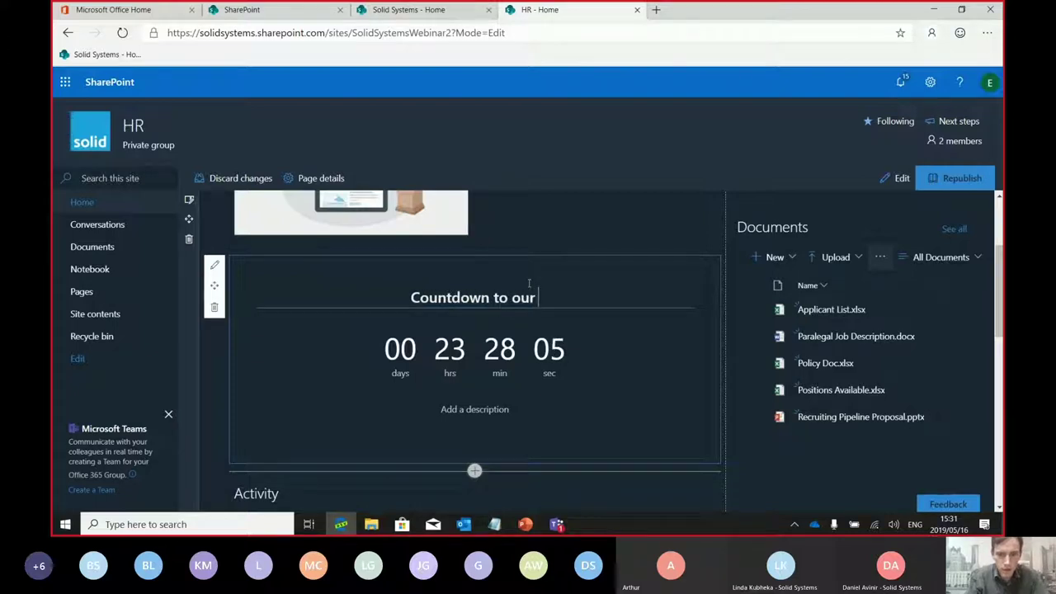
{"action": "type", "text": "new HR "}
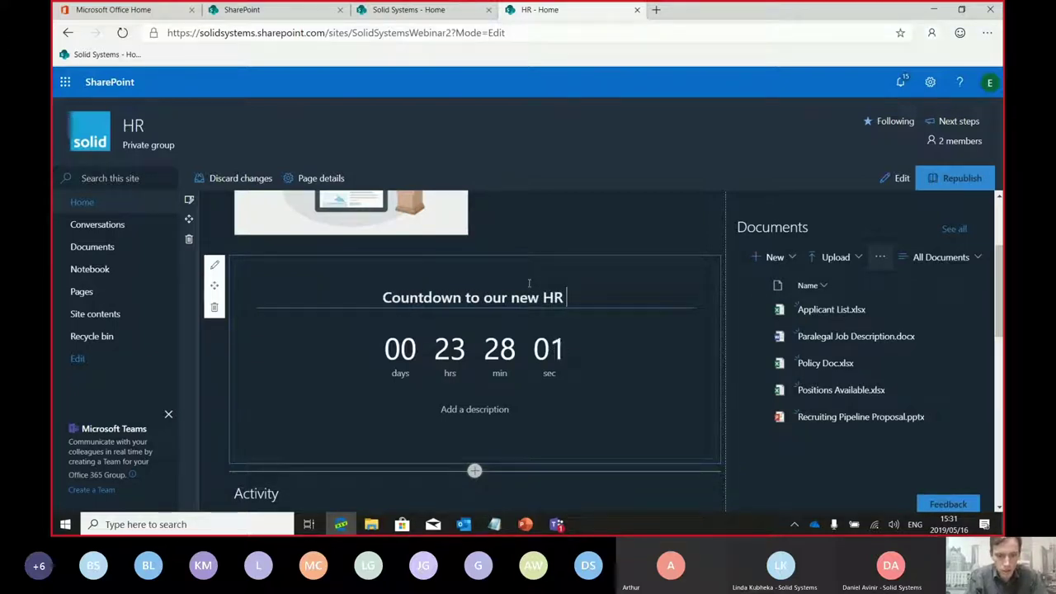
{"action": "type", "text": "system"}
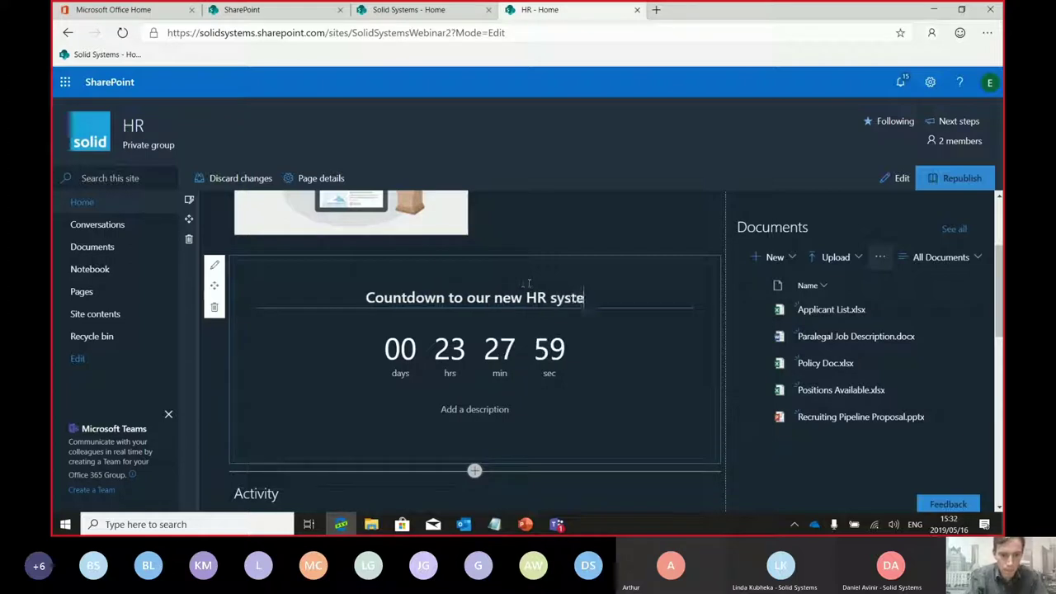
{"action": "left_click", "coordinate": [422, 356]}
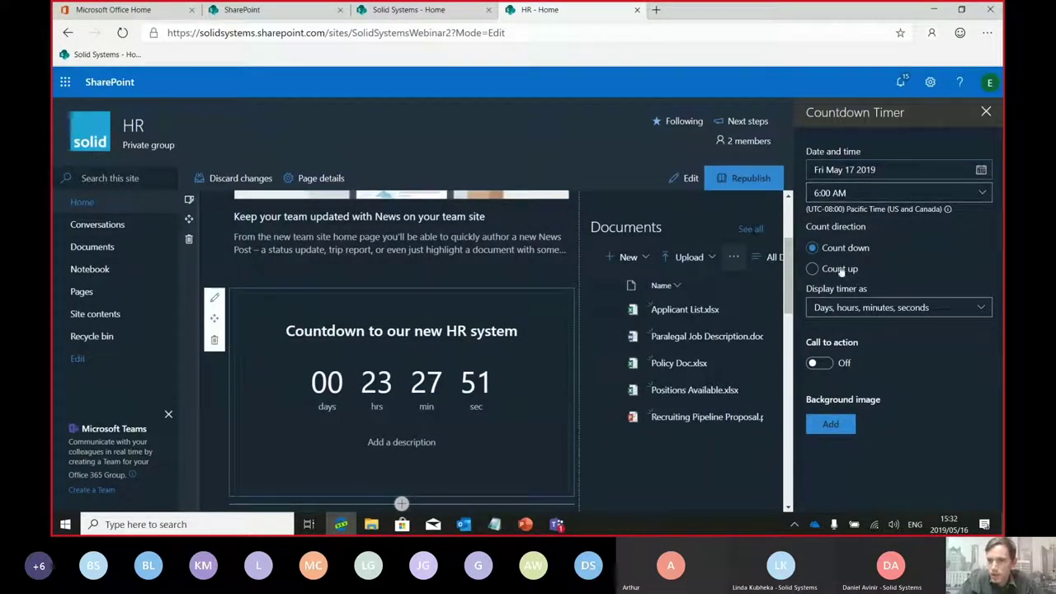
Turn on the timer's call-to-action button in its properties and close the pane
{"action": "left_click", "coordinate": [825, 366]}
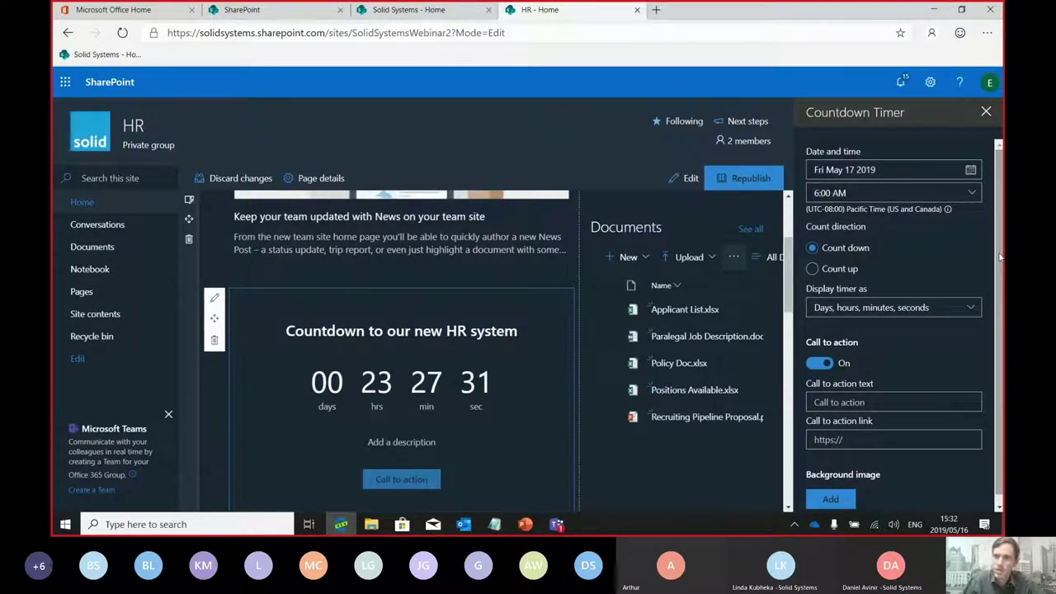
{"action": "left_click_drag", "start_coordinate": [1000, 258], "coordinate": [999, 291]}
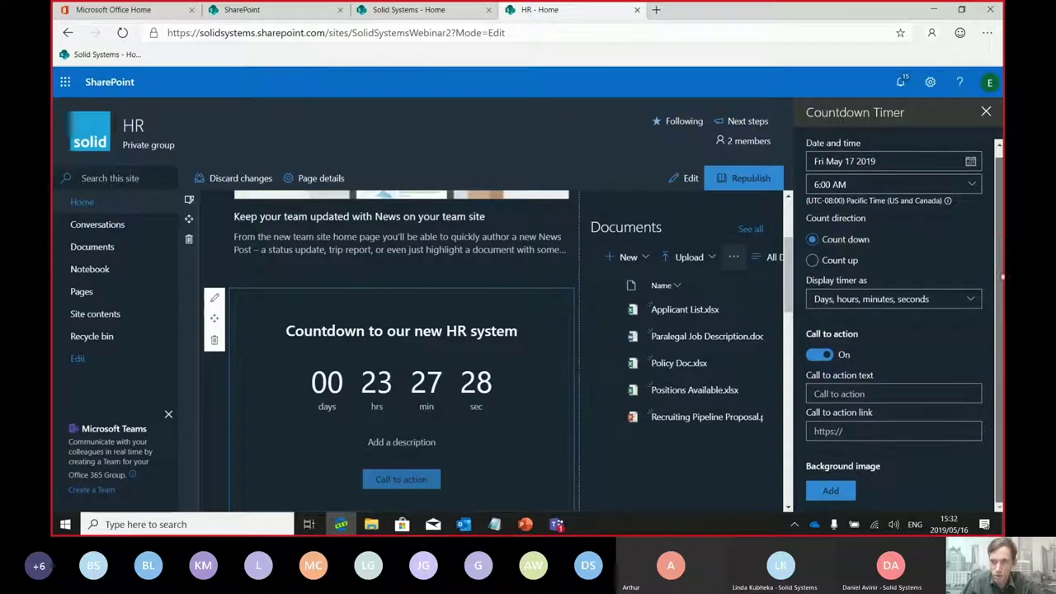
{"action": "left_click", "coordinate": [986, 112]}
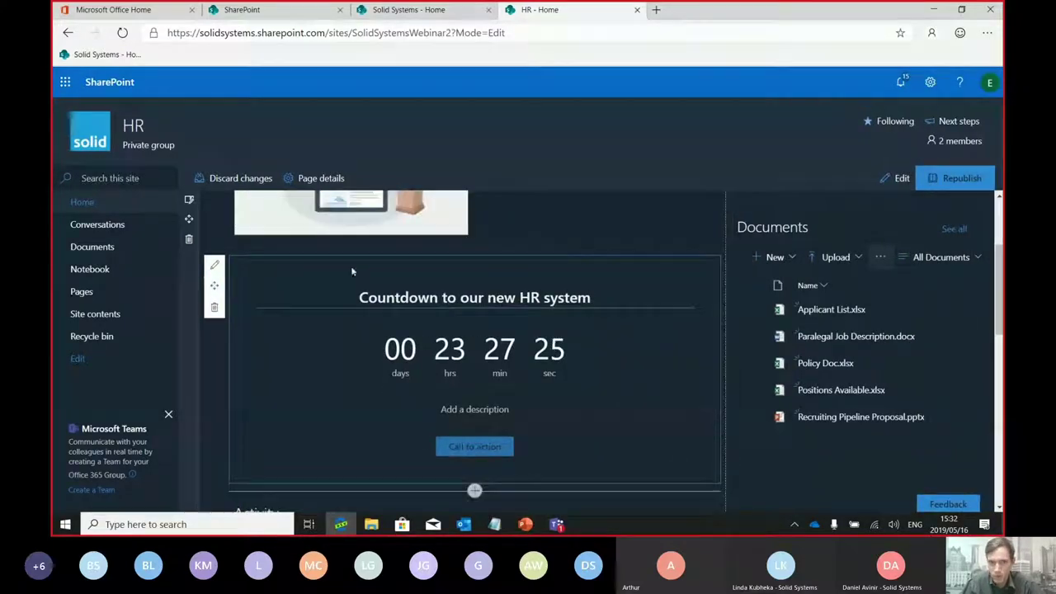
Delete the Countdown Timer web part and add an Embed web part in its place
{"action": "left_click", "coordinate": [214, 310]}
{"action": "left_click", "coordinate": [514, 318]}
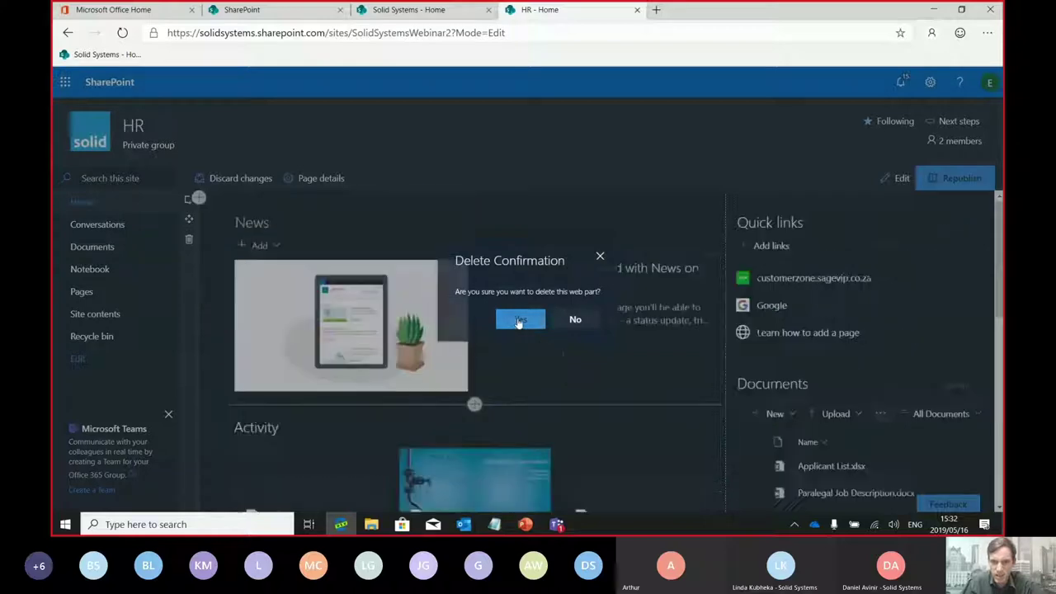
{"action": "left_click", "coordinate": [475, 406]}
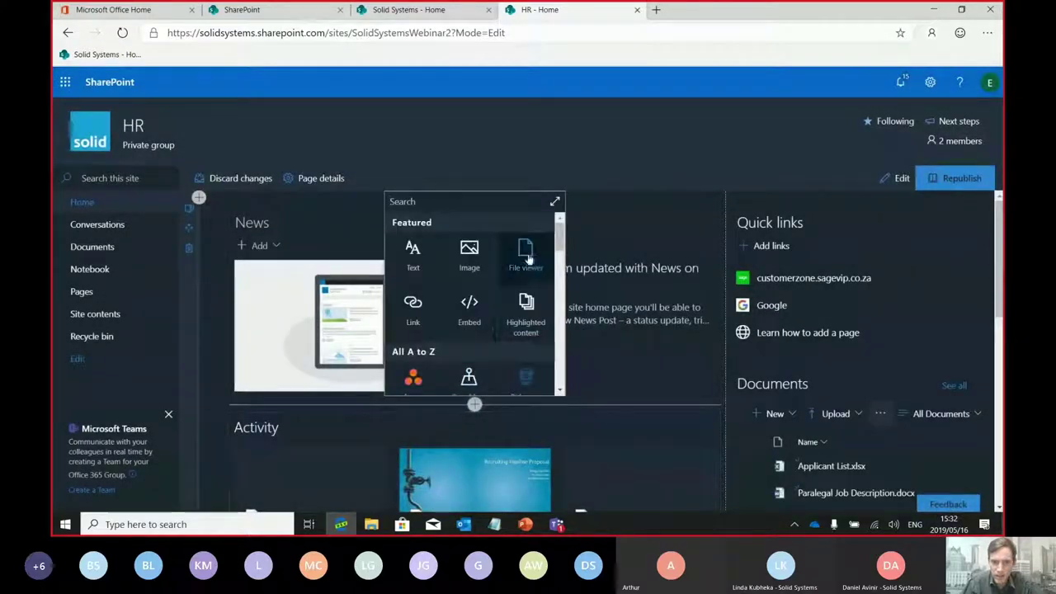
{"action": "left_click", "coordinate": [470, 322]}
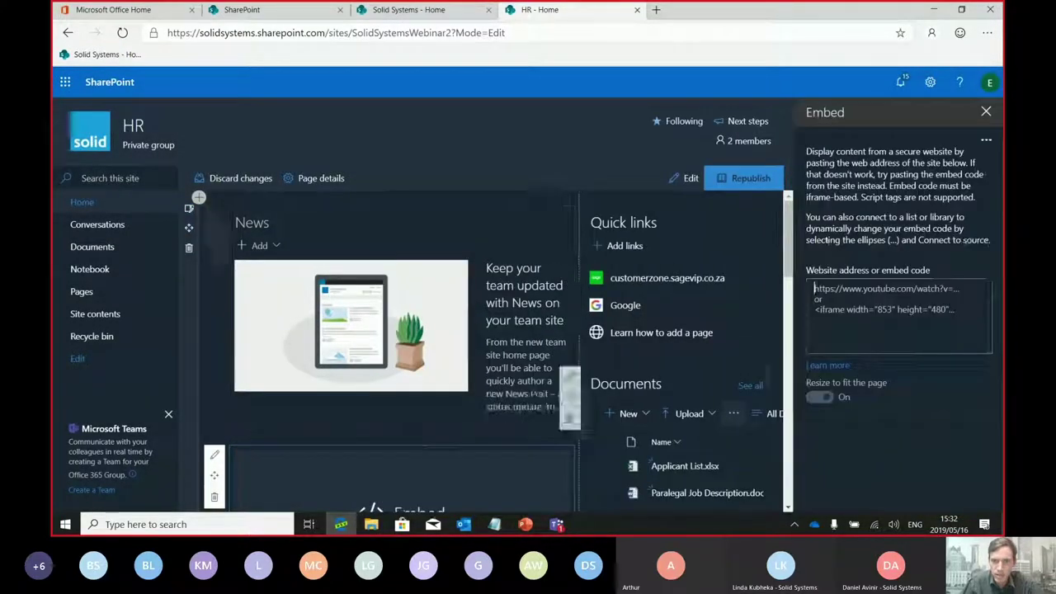
Delete the Embed web part and republish the HR home page
{"action": "left_click_drag", "start_coordinate": [794, 246], "coordinate": [790, 284]}
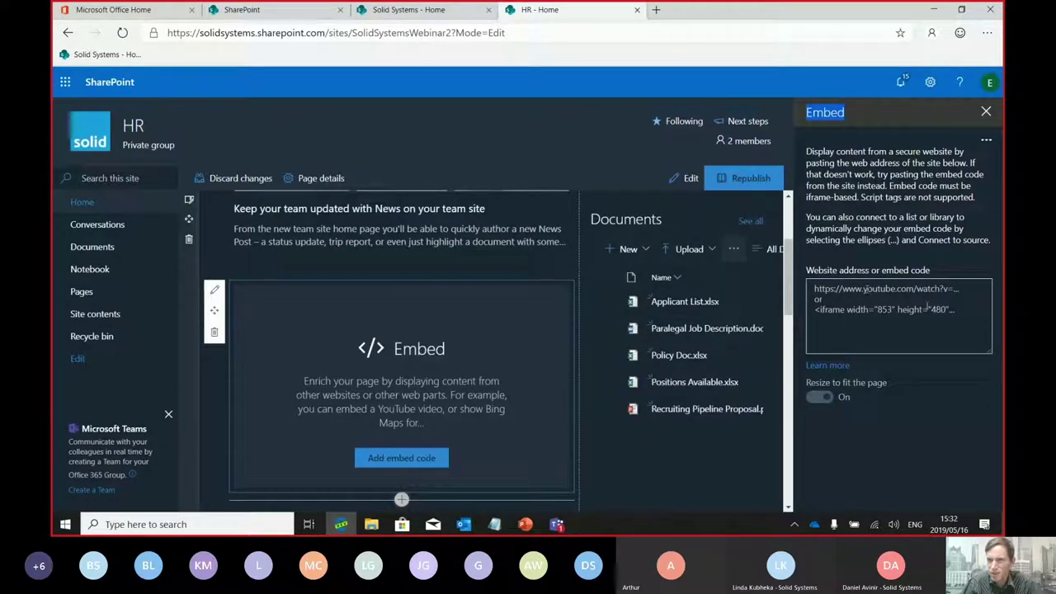
{"action": "left_click", "coordinate": [215, 332]}
{"action": "left_click", "coordinate": [528, 320]}
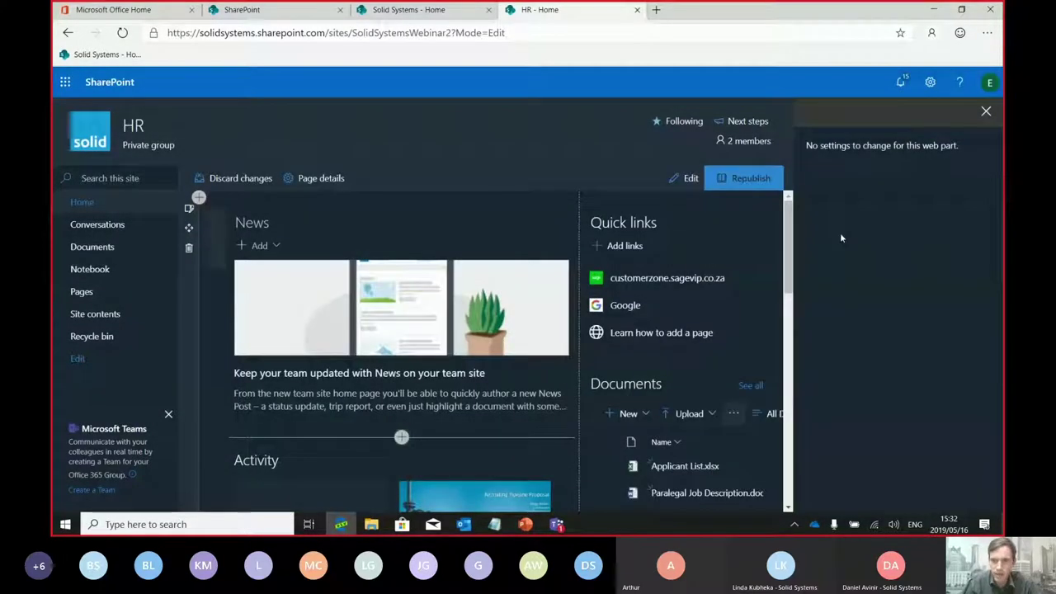
{"action": "left_click", "coordinate": [747, 178]}
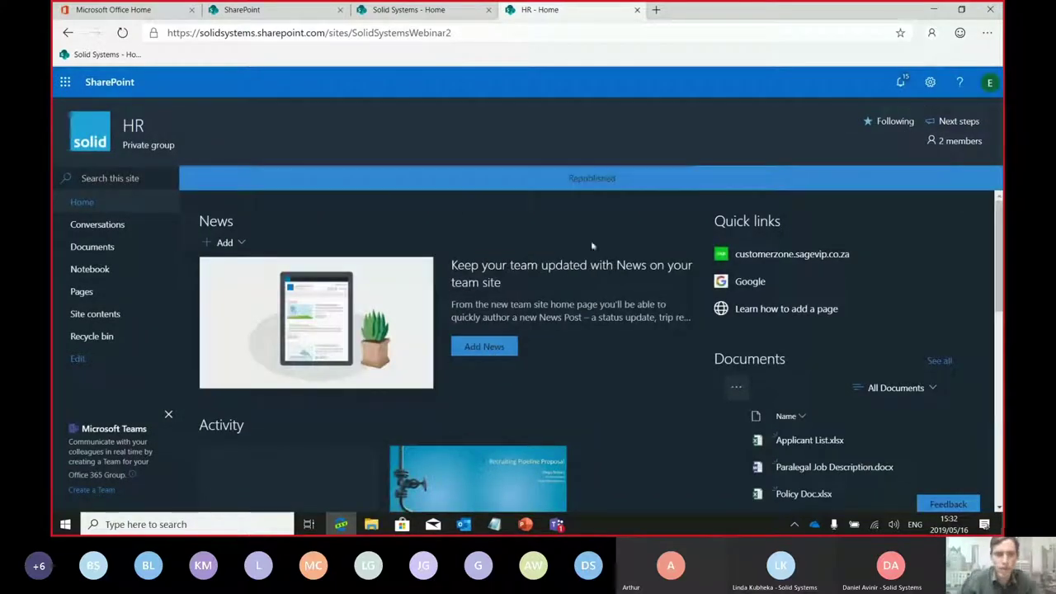
Open Applicant List.xlsx from HR Documents in Excel Online, then return to Shared Documents
{"action": "left_click", "coordinate": [104, 248]}
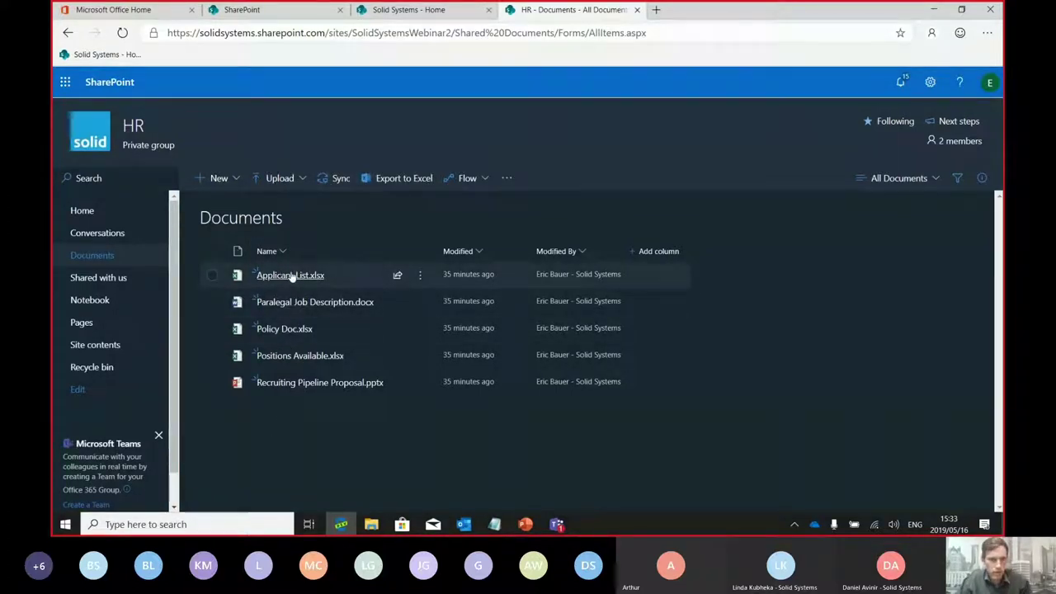
{"action": "left_click_drag", "start_coordinate": [290, 275], "coordinate": [412, 287]}
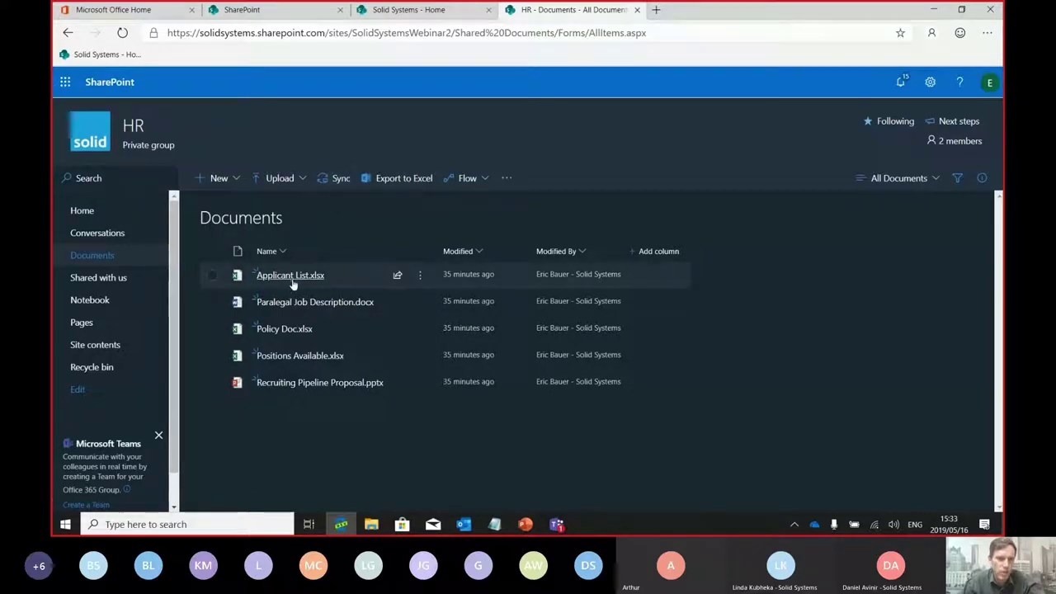
{"action": "left_click_drag", "start_coordinate": [294, 282], "coordinate": [292, 279]}
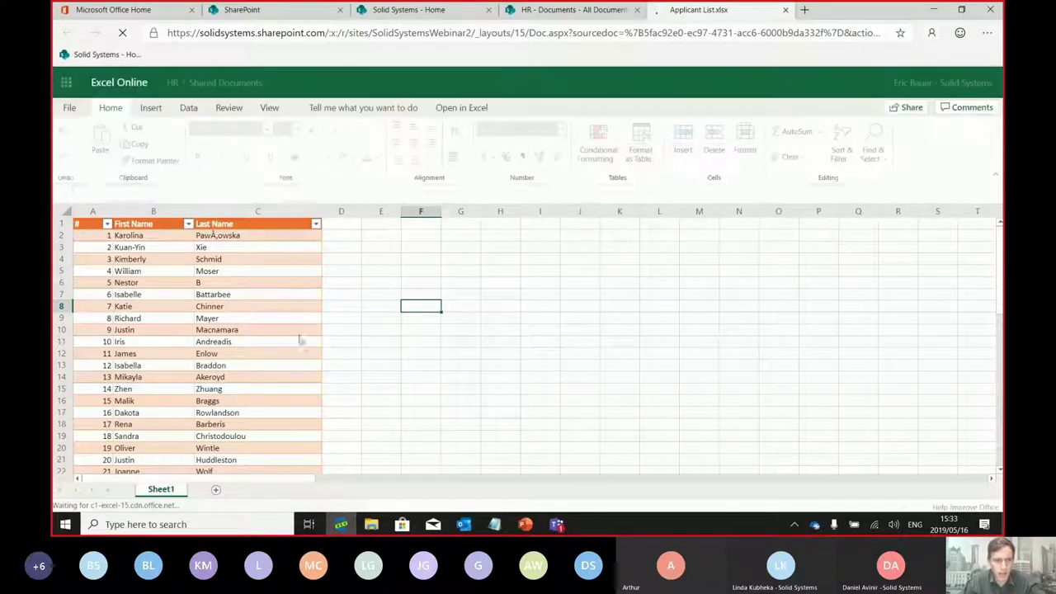
{"action": "left_click", "coordinate": [164, 282]}
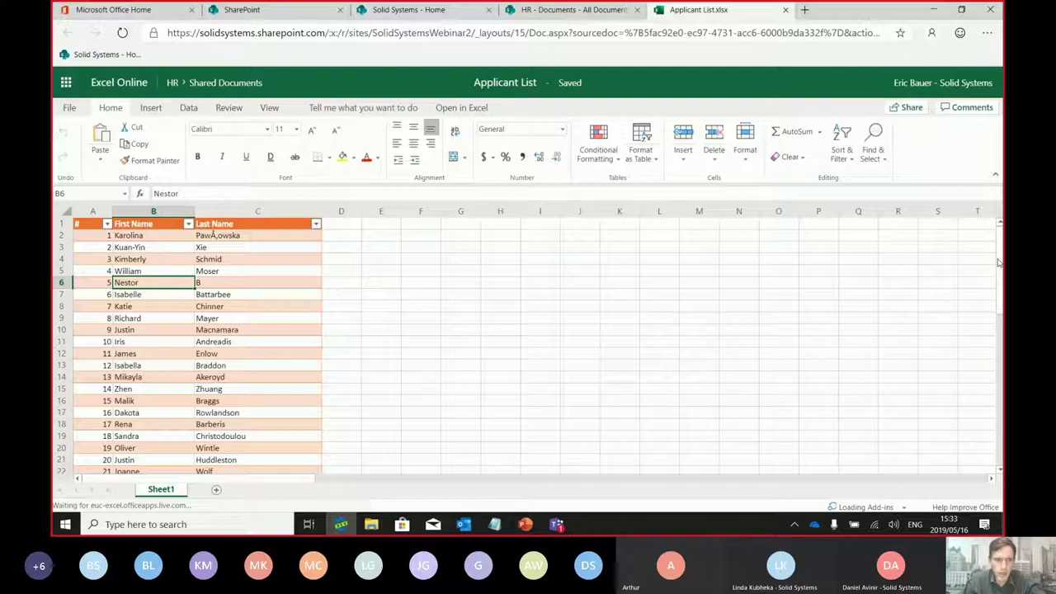
{"action": "left_click", "coordinate": [210, 83]}
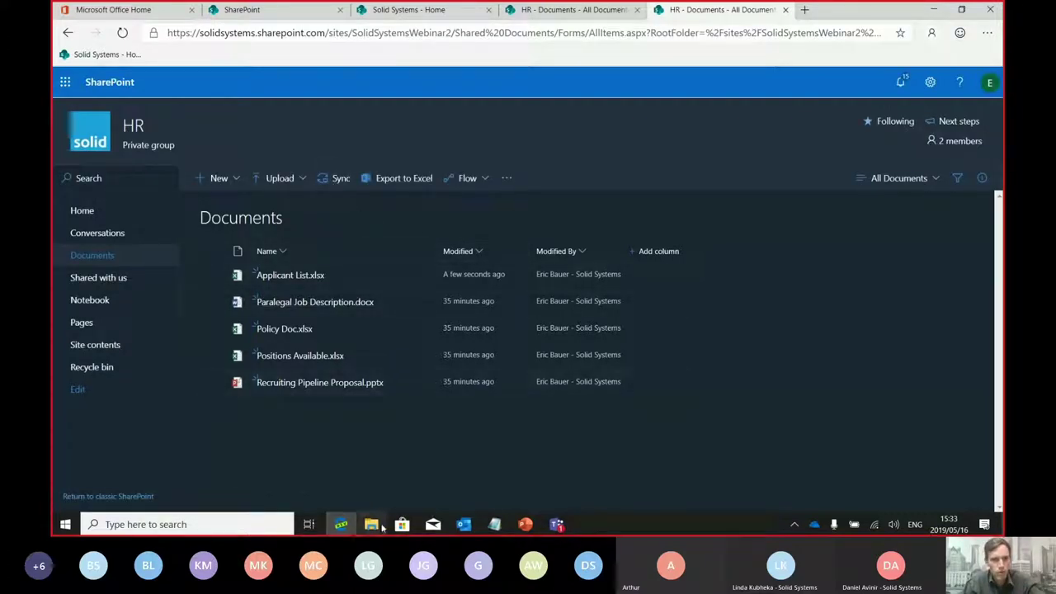
Sync the HR Documents library to this computer and dismiss the sync message
{"action": "key", "text": "super+e"}
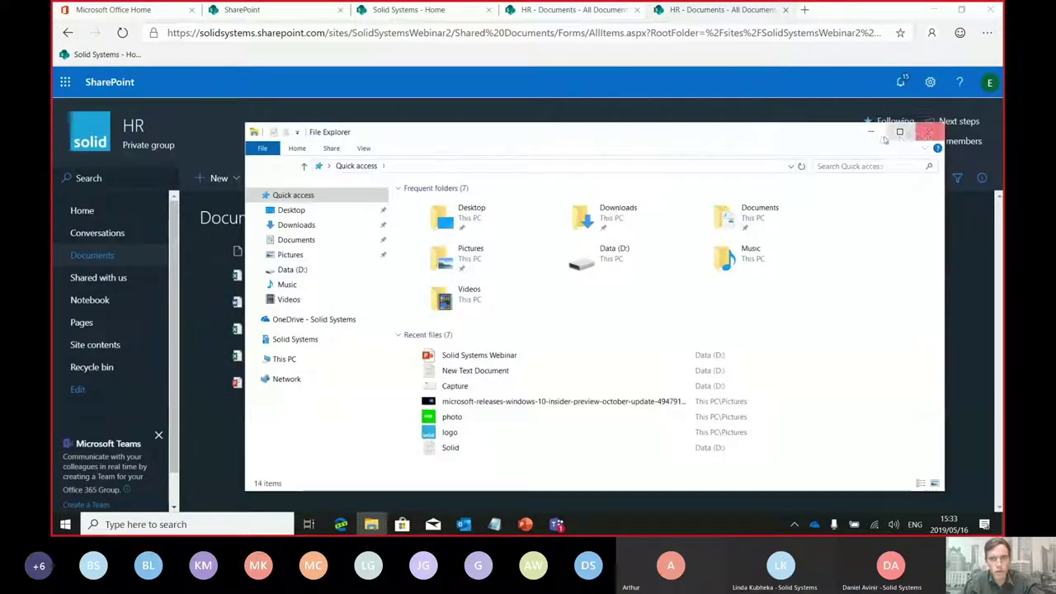
{"action": "left_click", "coordinate": [900, 129]}
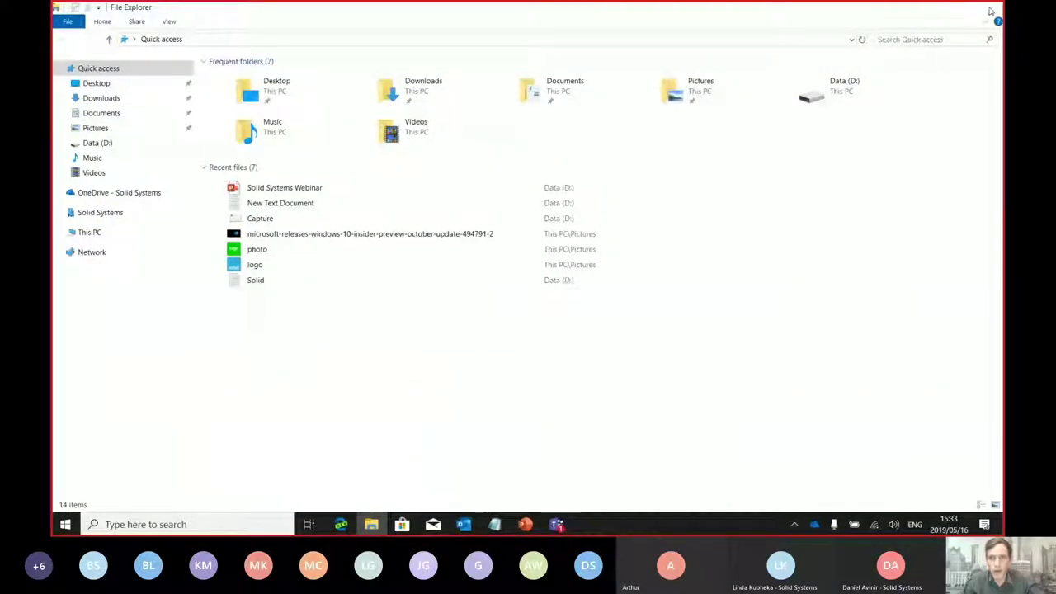
{"action": "left_click", "coordinate": [989, 6]}
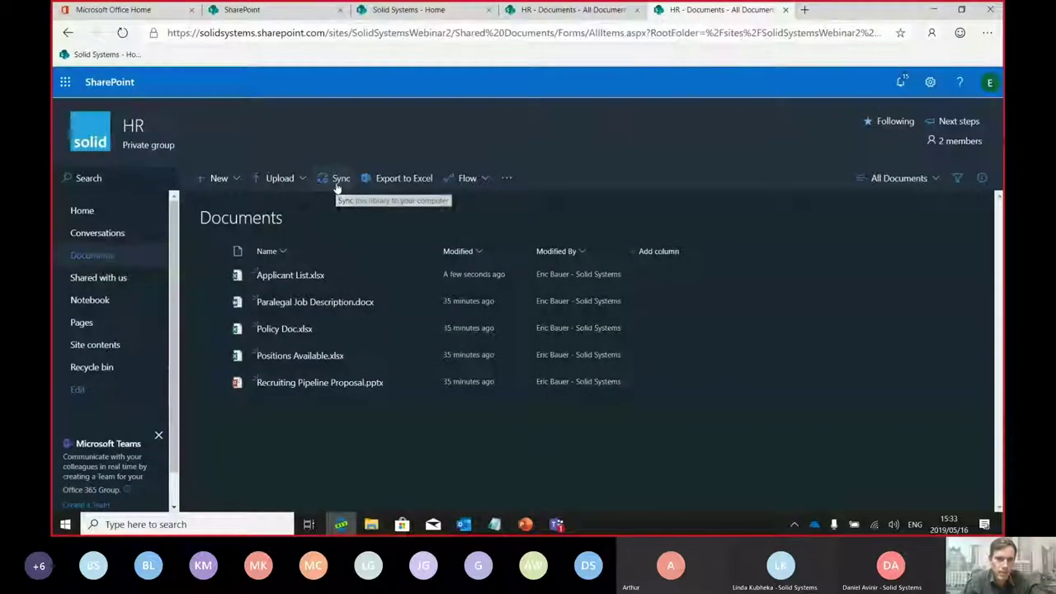
{"action": "left_click", "coordinate": [337, 184]}
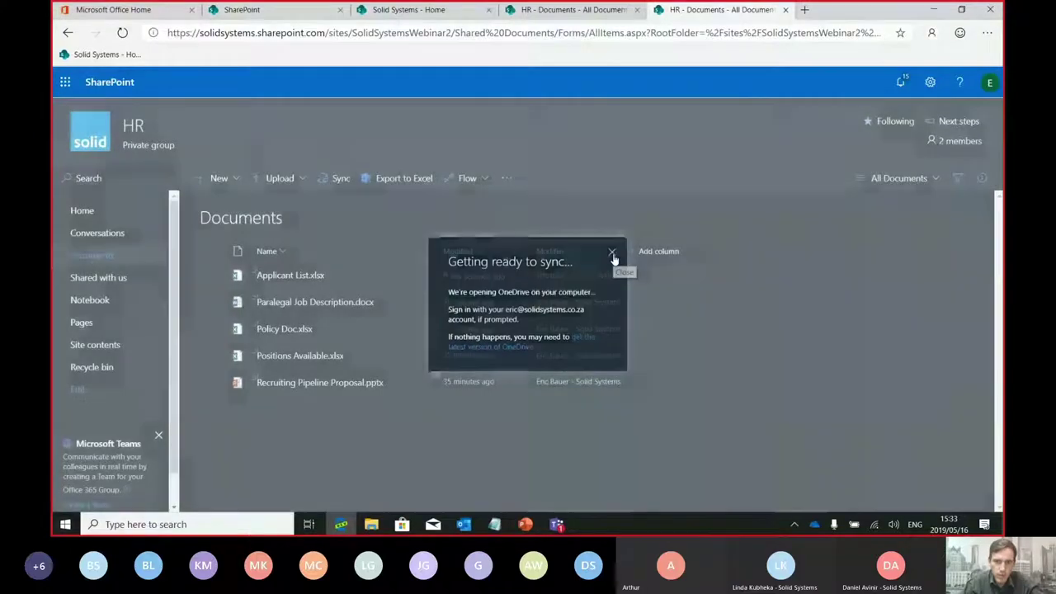
{"action": "left_click", "coordinate": [612, 254]}
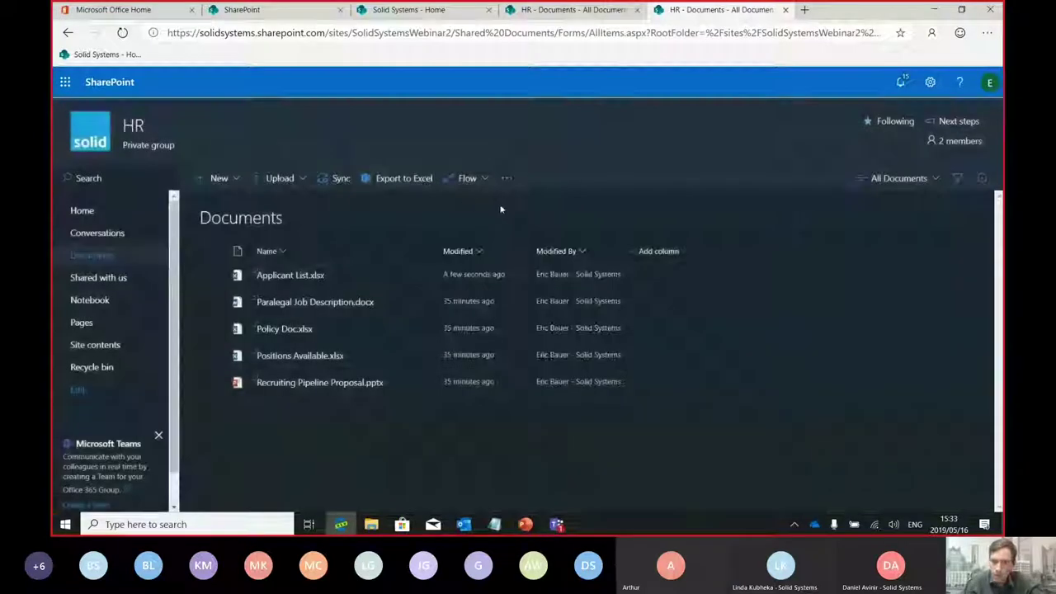
Browse the synced HR - Documents and Solid Systems - Documents folders in File Explorer, snapped right
{"action": "left_click", "coordinate": [371, 526]}
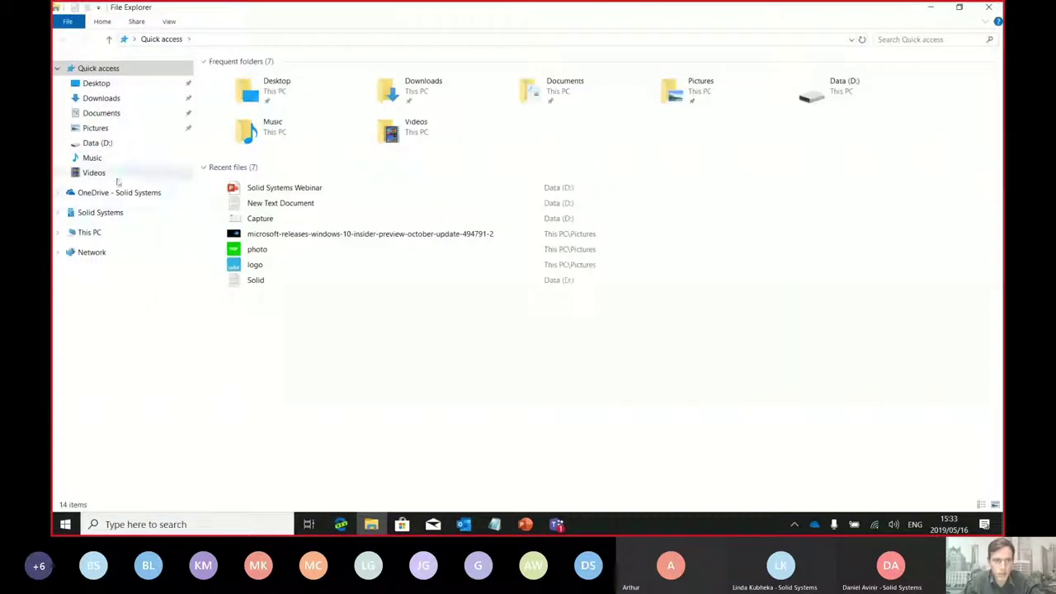
{"action": "left_click", "coordinate": [58, 68]}
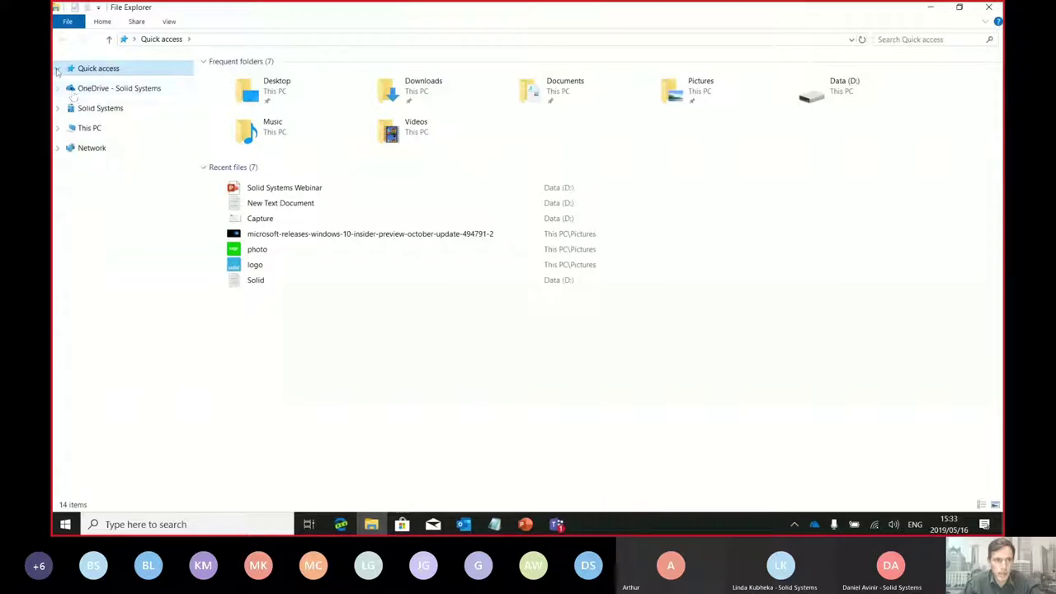
{"action": "left_click", "coordinate": [99, 91]}
{"action": "left_click", "coordinate": [99, 108]}
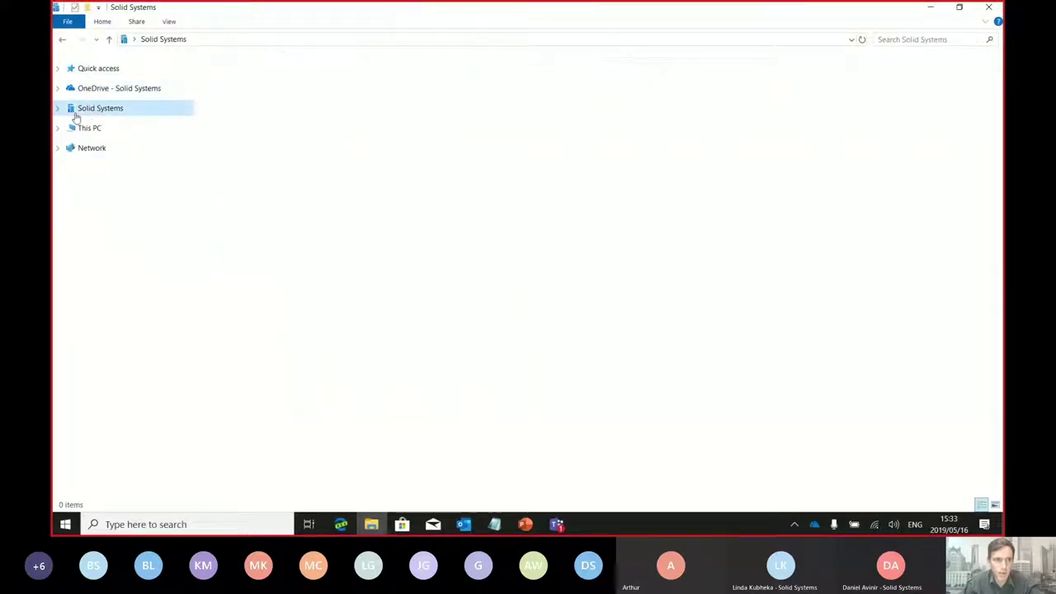
{"action": "mouse_move", "coordinate": [97, 105]}
{"action": "left_mouse_down"}
{"action": "mouse_move", "coordinate": [96, 70]}
{"action": "mouse_move", "coordinate": [85, 112]}
{"action": "left_mouse_up"}
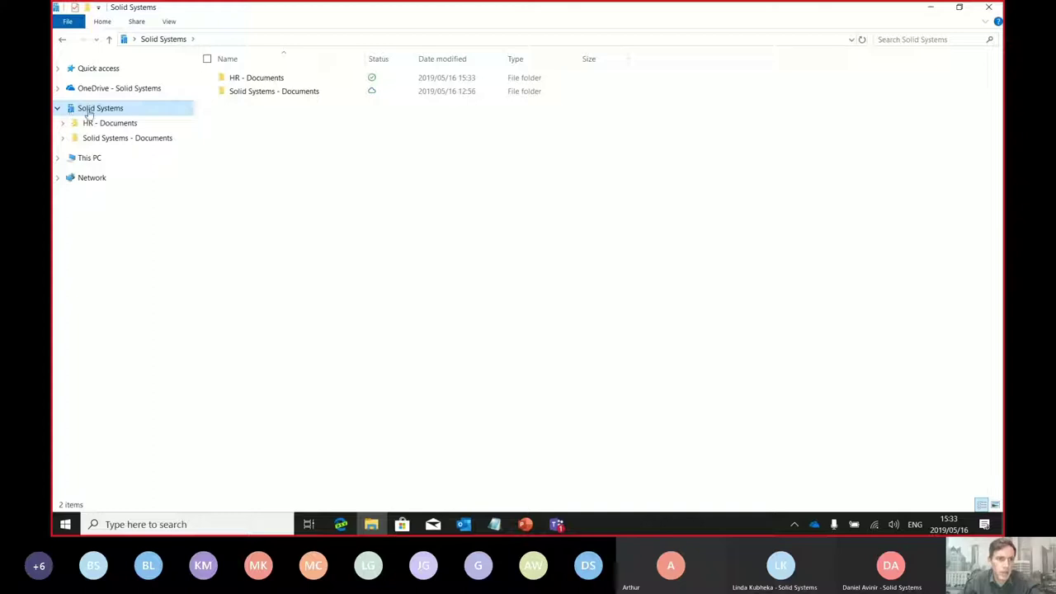
{"action": "left_click", "coordinate": [89, 123]}
{"action": "left_click", "coordinate": [89, 138]}
{"action": "left_click", "coordinate": [103, 123]}
{"action": "left_click", "coordinate": [109, 140]}
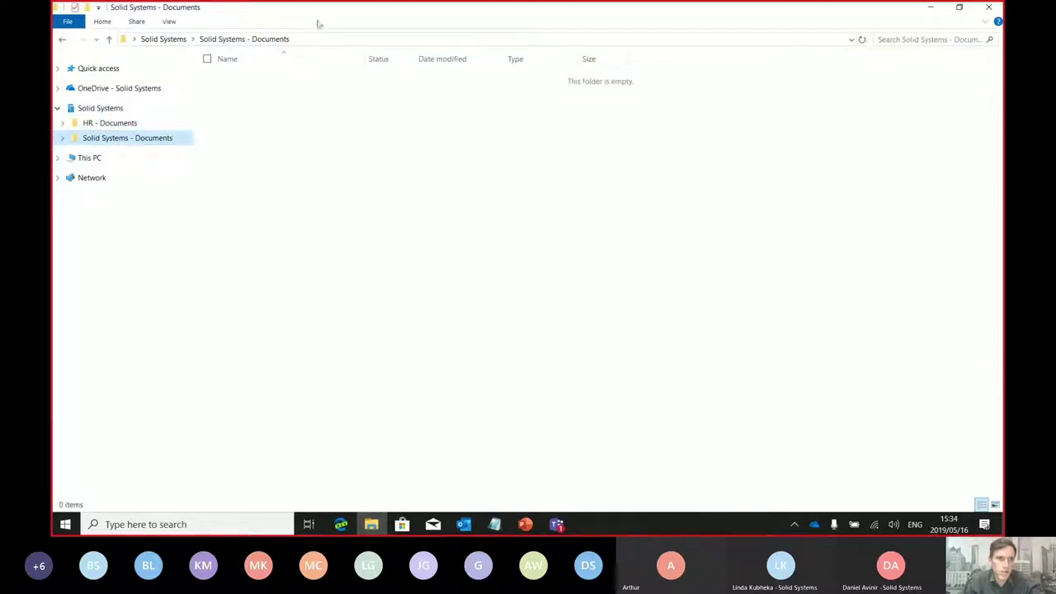
{"action": "key", "text": "super+Right"}
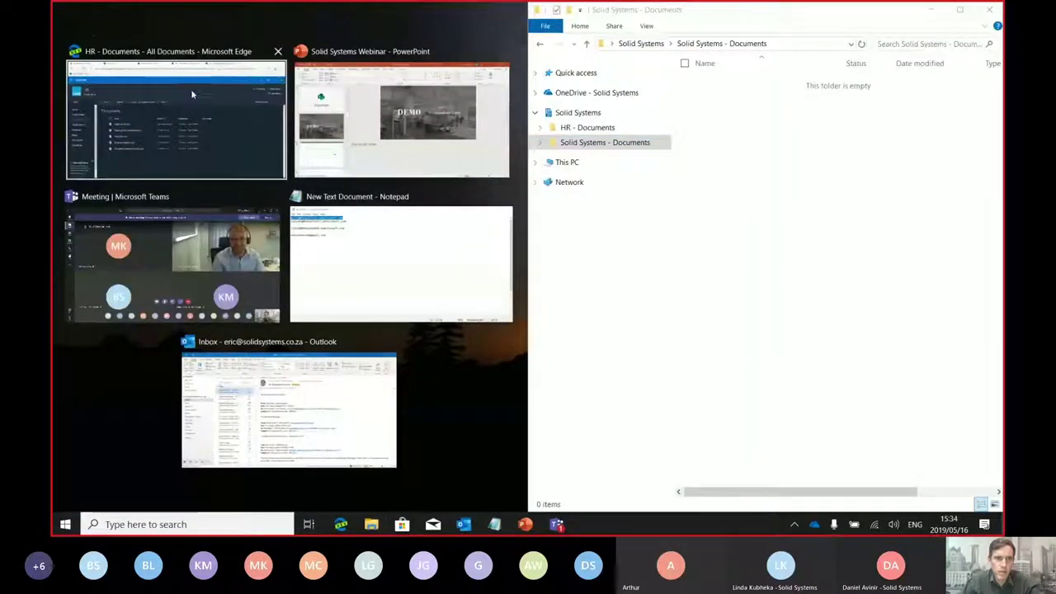
Snap Edge on the Solid Systems site beside File Explorer and adjust the split between them
{"action": "left_click", "coordinate": [191, 94]}
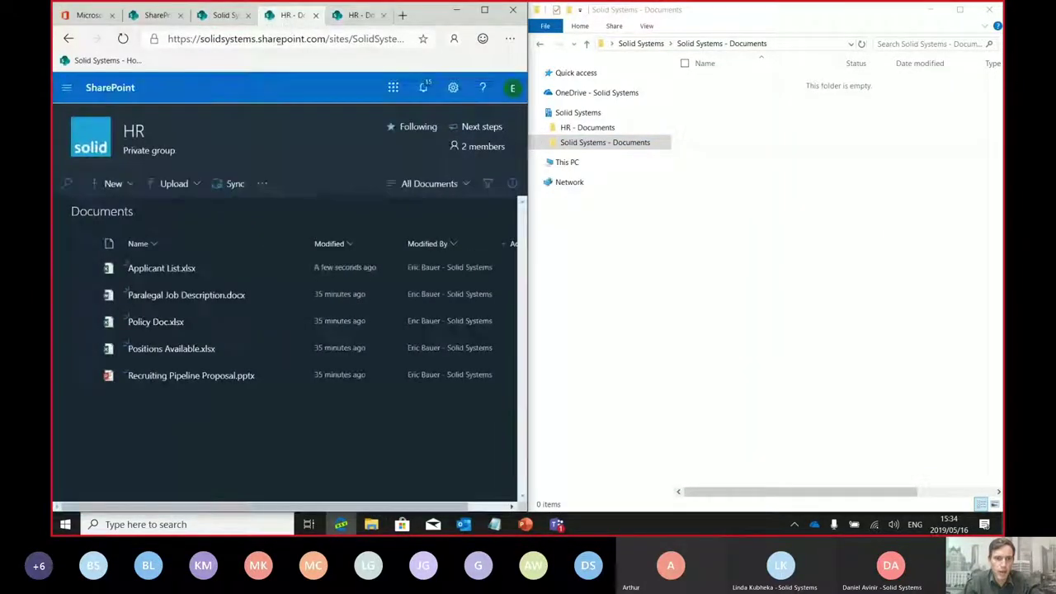
{"action": "left_click", "coordinate": [224, 15]}
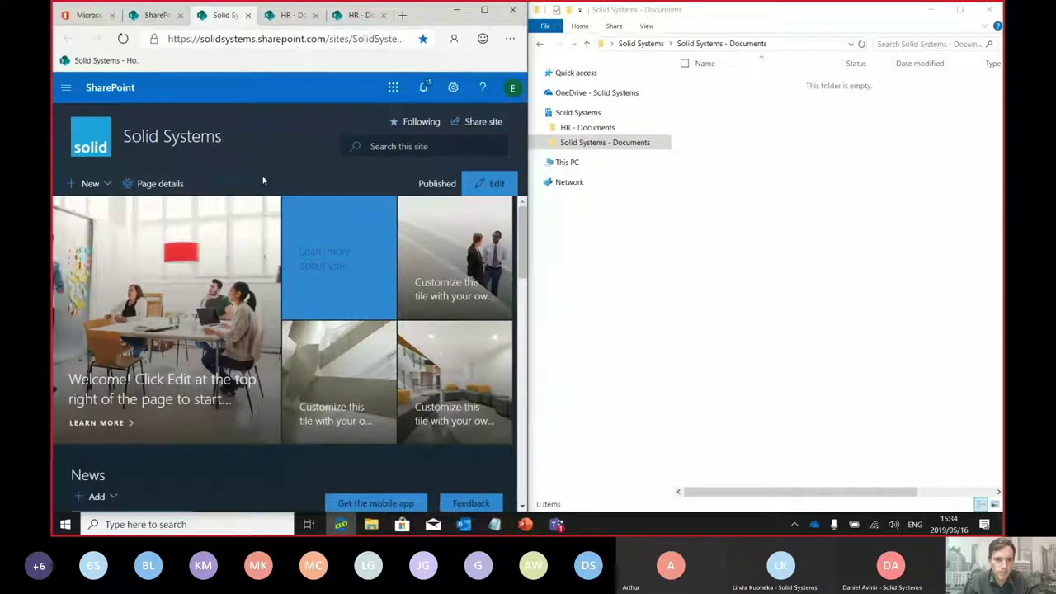
{"action": "left_click", "coordinate": [484, 10]}
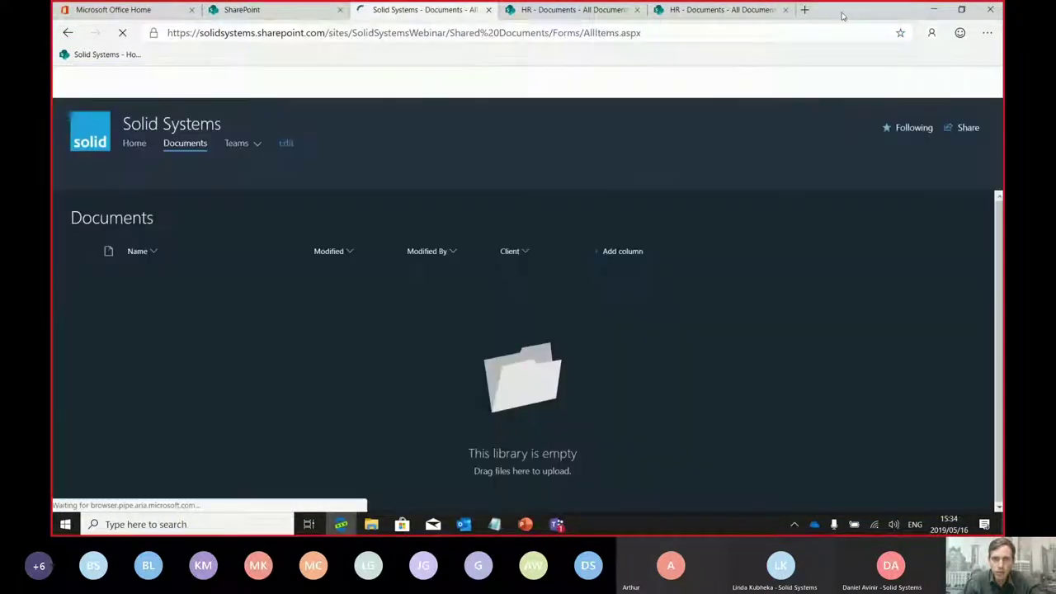
{"action": "double_click", "coordinate": [841, 15]}
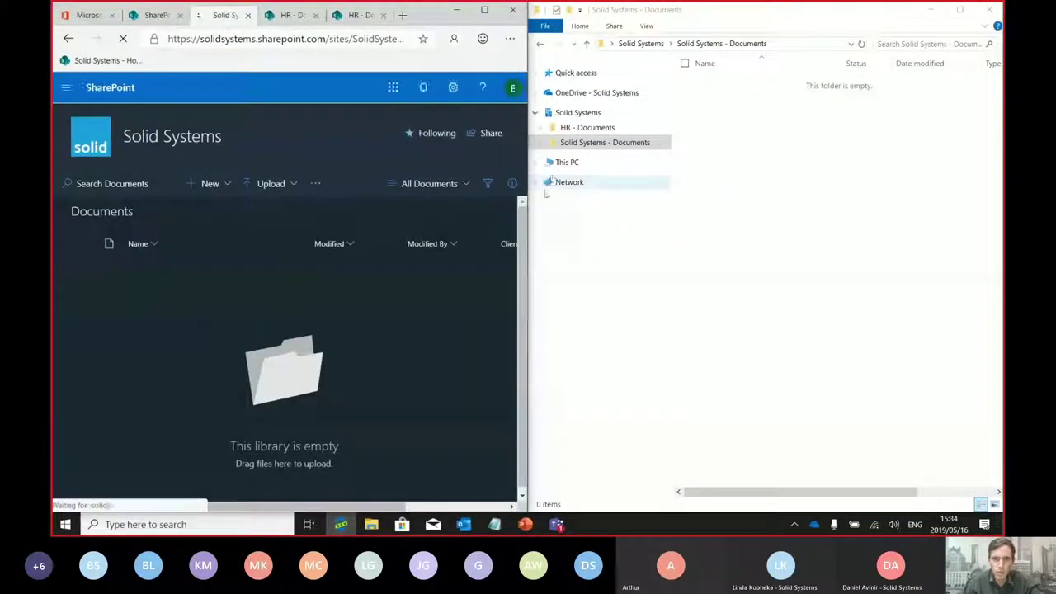
{"action": "left_click_drag", "start_coordinate": [531, 193], "coordinate": [671, 193]}
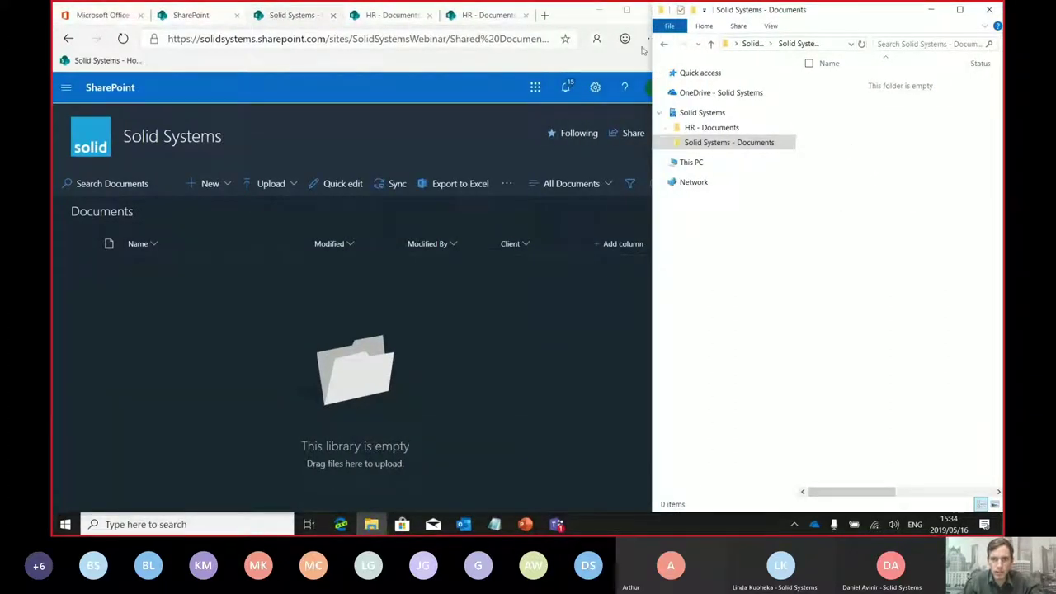
{"action": "left_click_drag", "start_coordinate": [652, 54], "coordinate": [607, 57]}
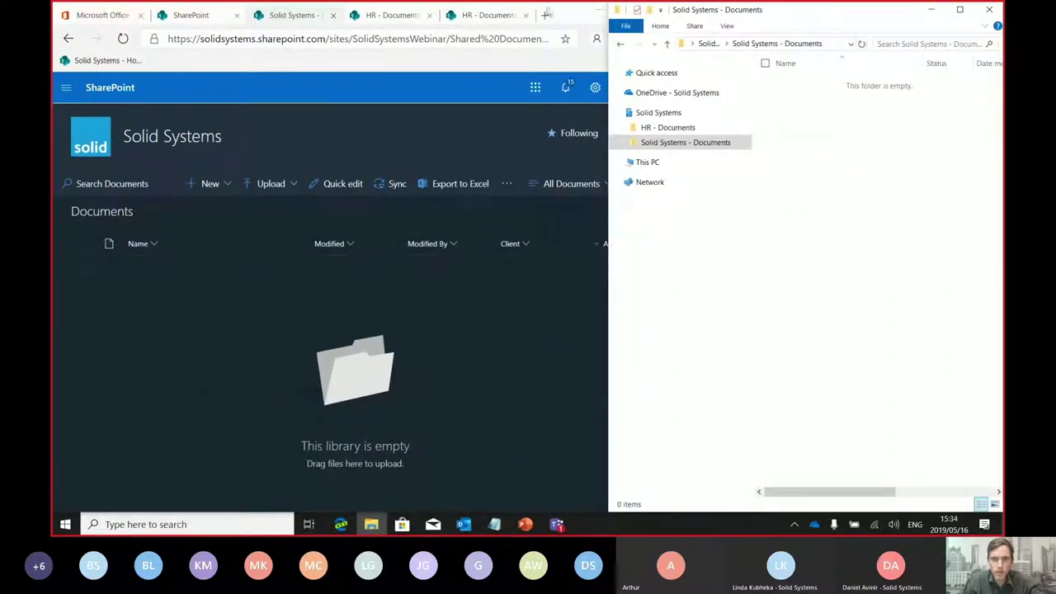
{"action": "left_click_drag", "start_coordinate": [546, 14], "coordinate": [52, 52]}
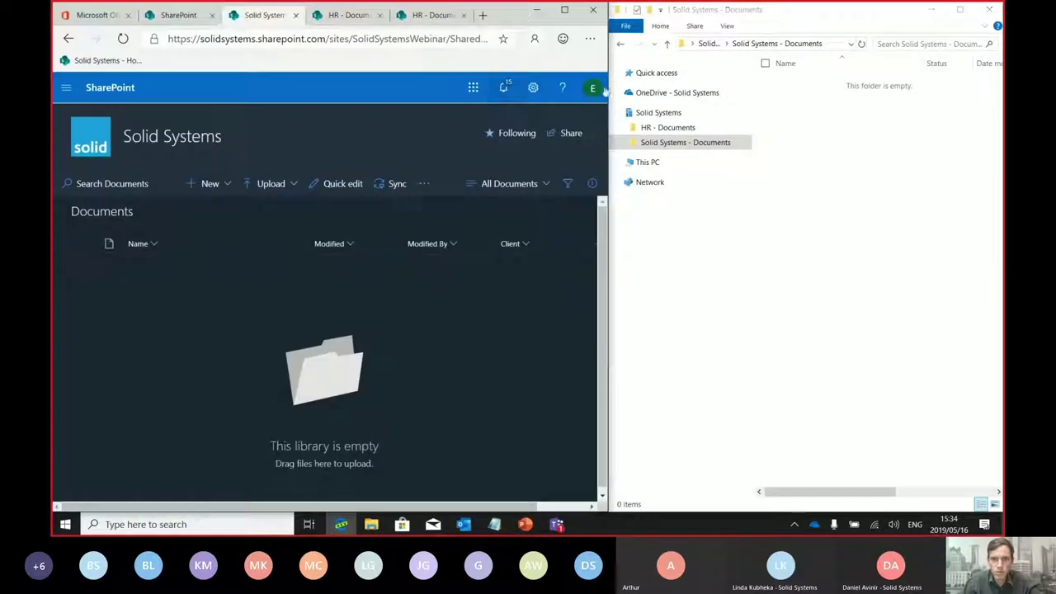
Create a new Word document named New Sales Template in the synced folder
{"action": "right_click", "coordinate": [843, 178]}
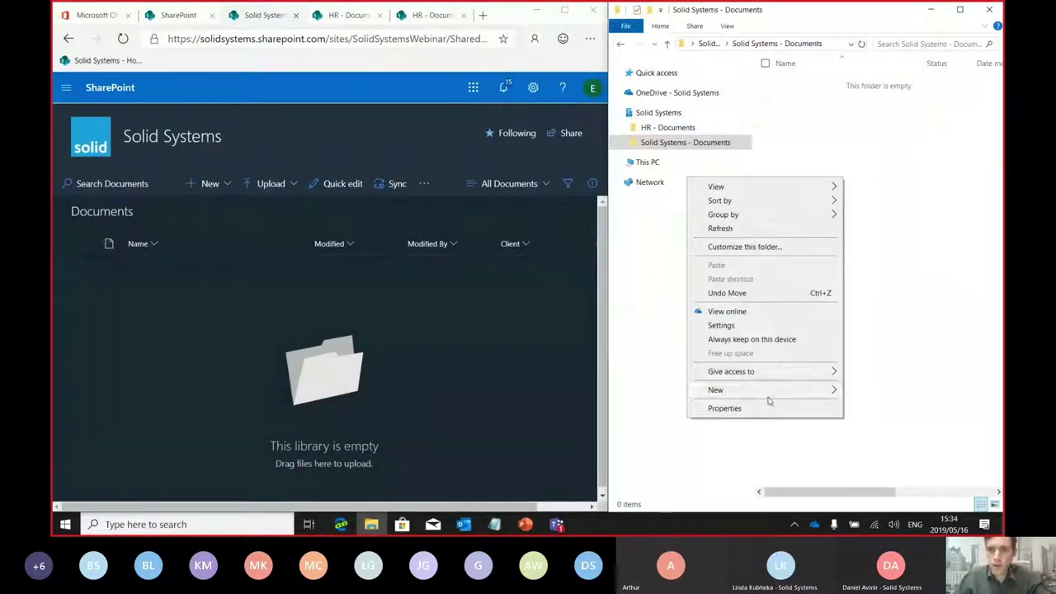
{"action": "mouse_move", "coordinate": [761, 391]}
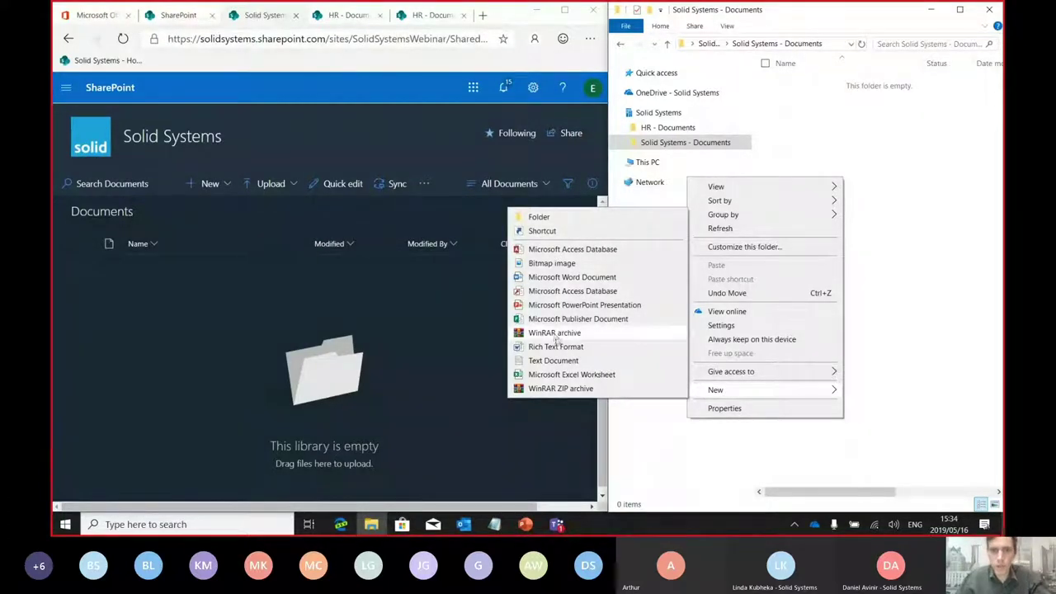
{"action": "left_click", "coordinate": [569, 278]}
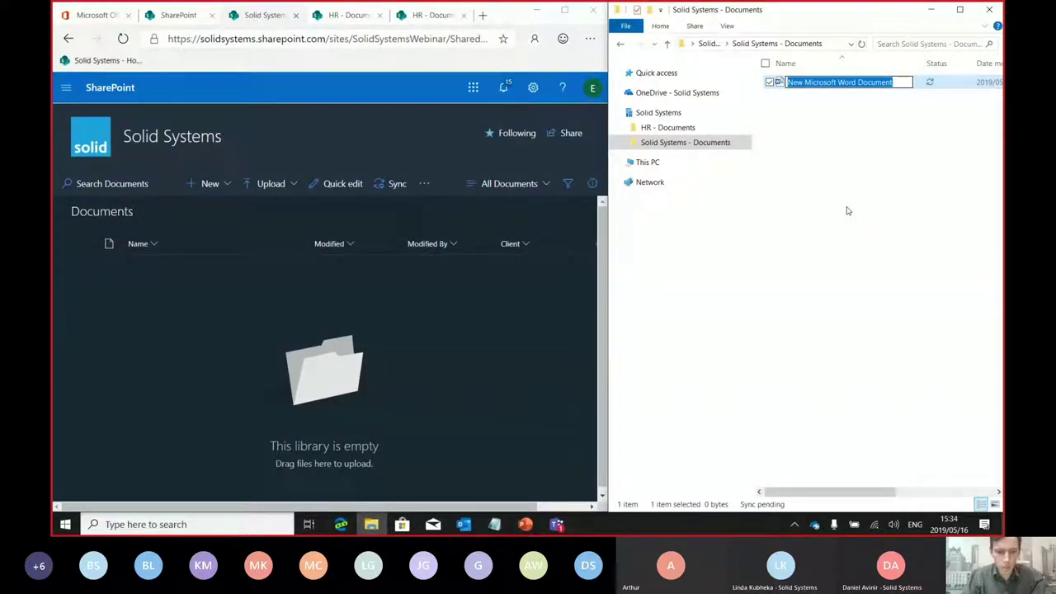
{"action": "type", "text": "New S"}
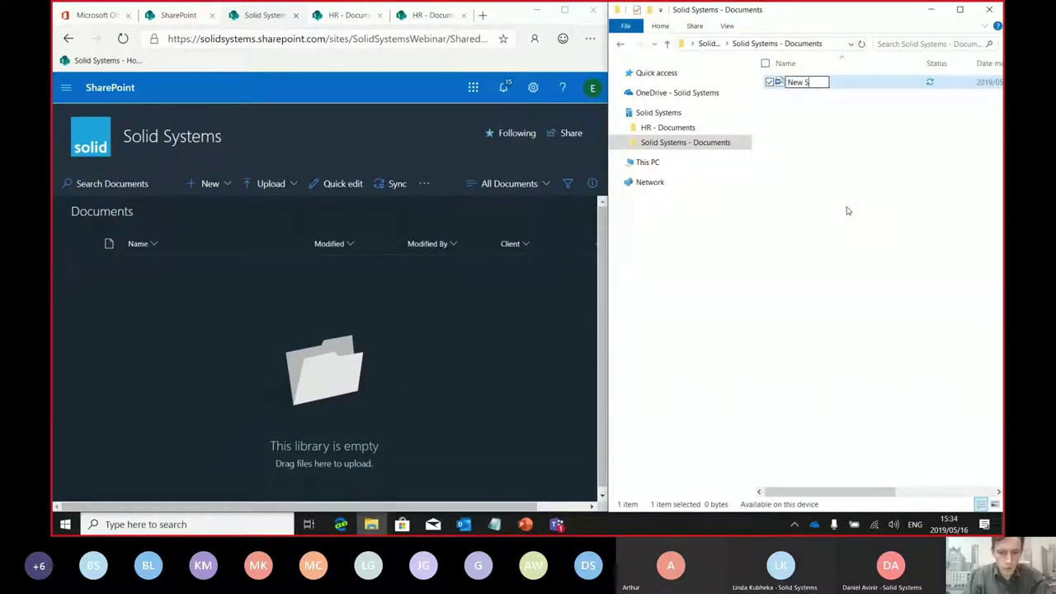
{"action": "type", "text": "ales Template"}
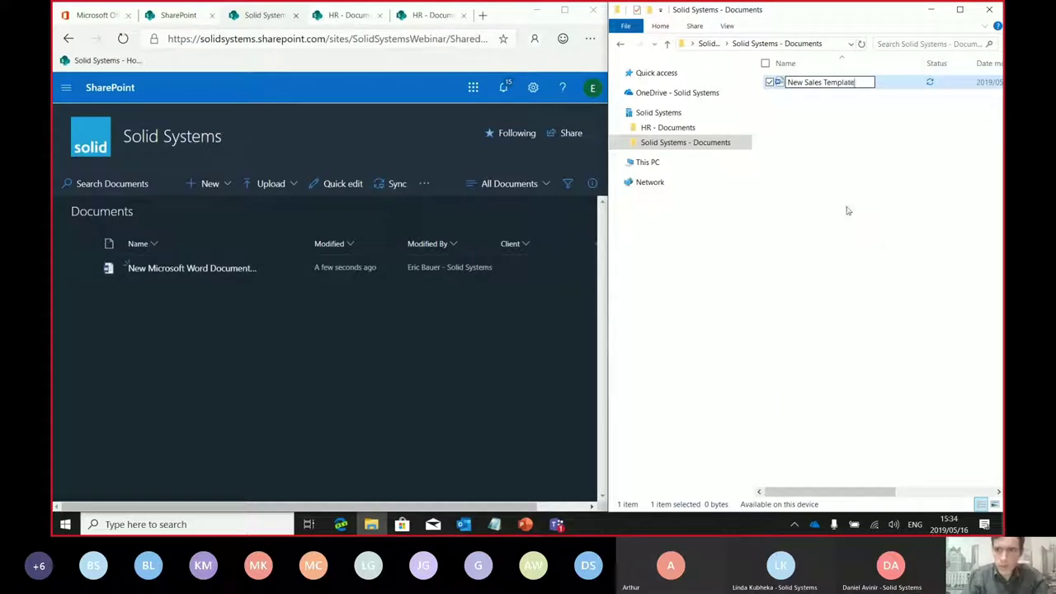
{"action": "key", "text": "Return"}
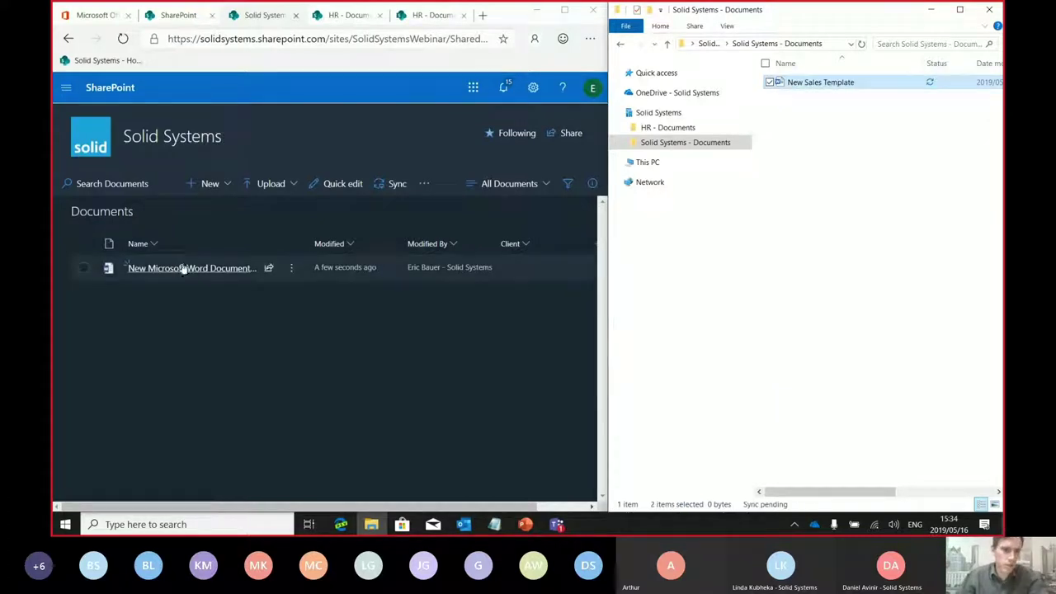
Refresh the SharePoint library to show New Sales Template.docx, then delete it in File Explorer
{"action": "mouse_move", "coordinate": [184, 268]}
{"action": "left_click", "coordinate": [882, 137]}
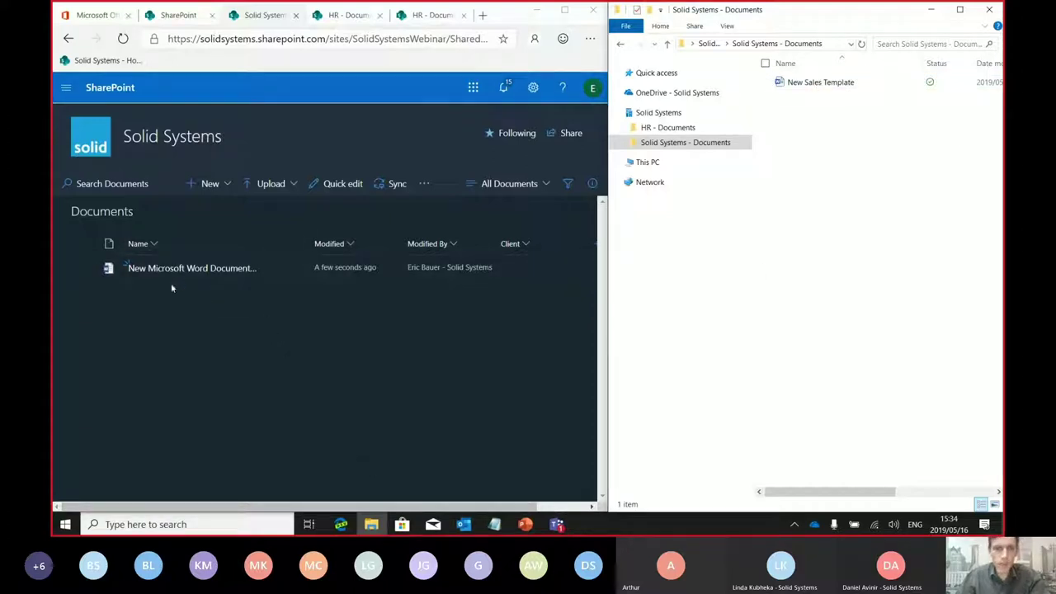
{"action": "left_click", "coordinate": [123, 39]}
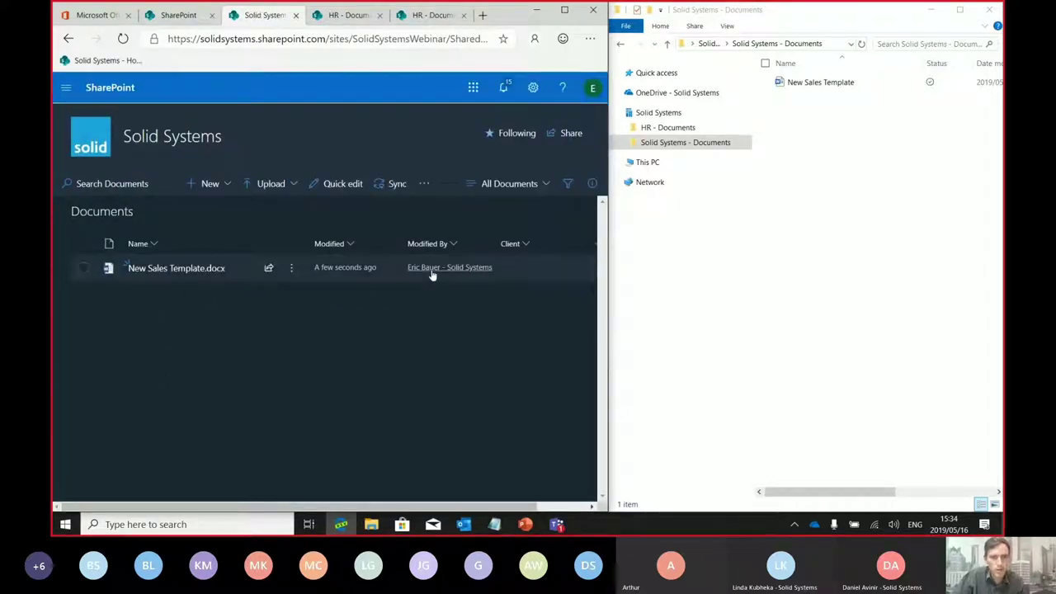
{"action": "left_click", "coordinate": [819, 83]}
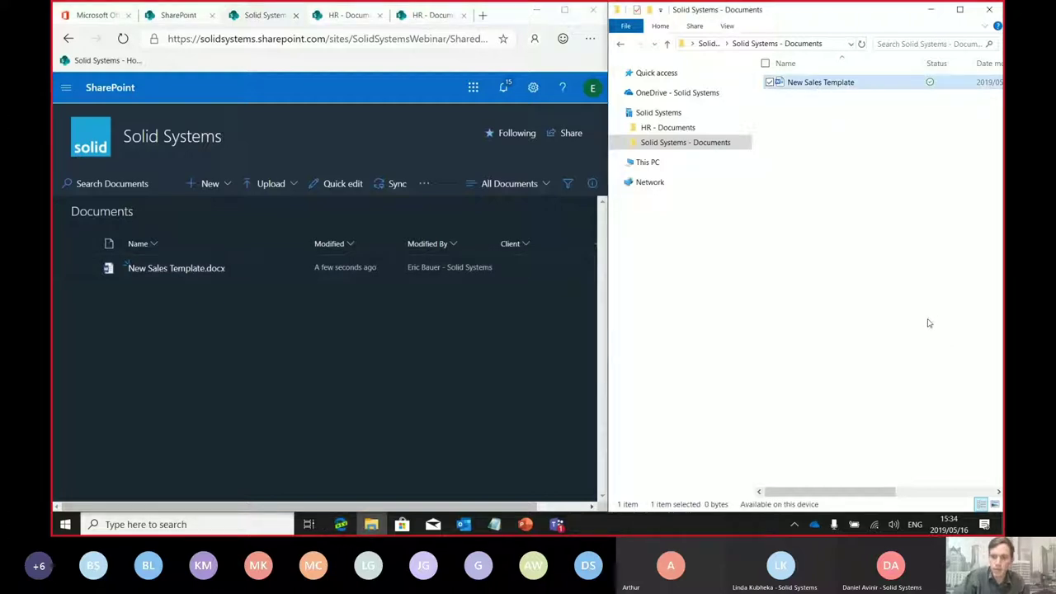
{"action": "key", "text": "Delete"}
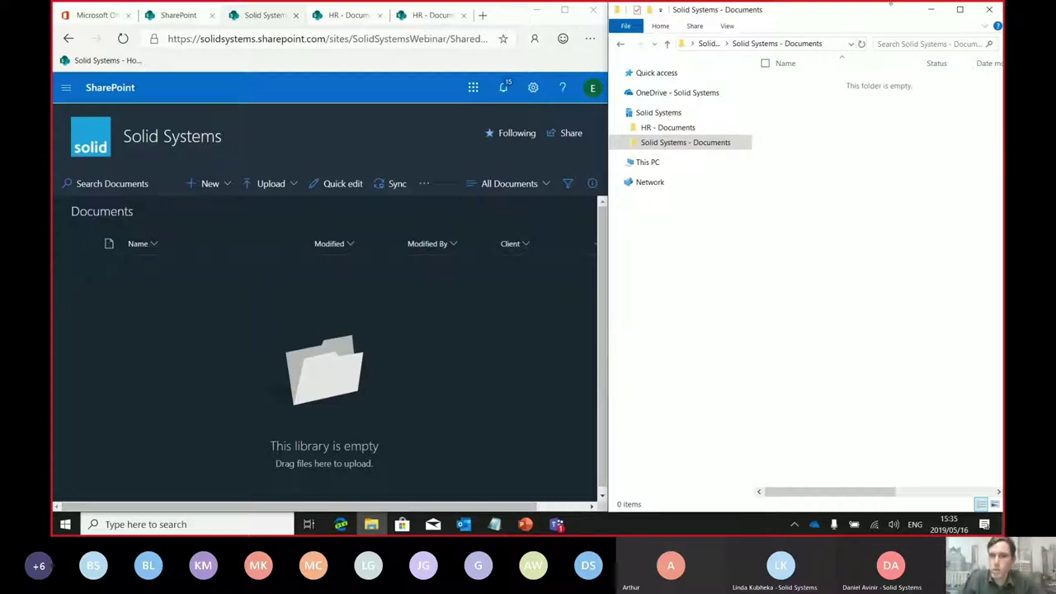
Maximize File Explorer, show the five files in HR - Documents, and snap it right
{"action": "left_click", "coordinate": [960, 9]}
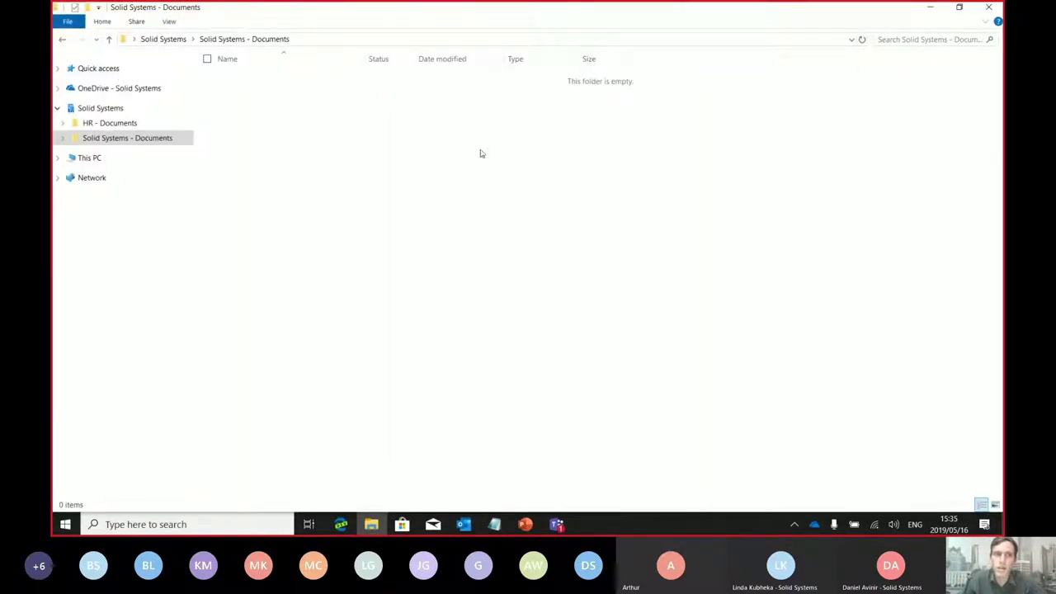
{"action": "left_click_drag", "start_coordinate": [198, 177], "coordinate": [207, 178]}
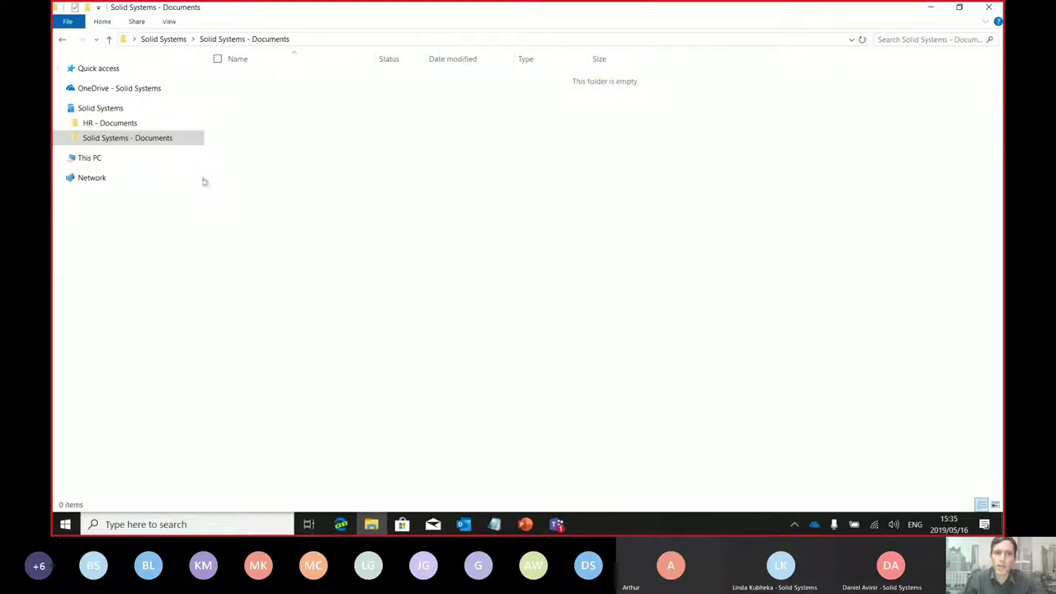
{"action": "left_click", "coordinate": [106, 124]}
{"action": "left_click", "coordinate": [107, 142]}
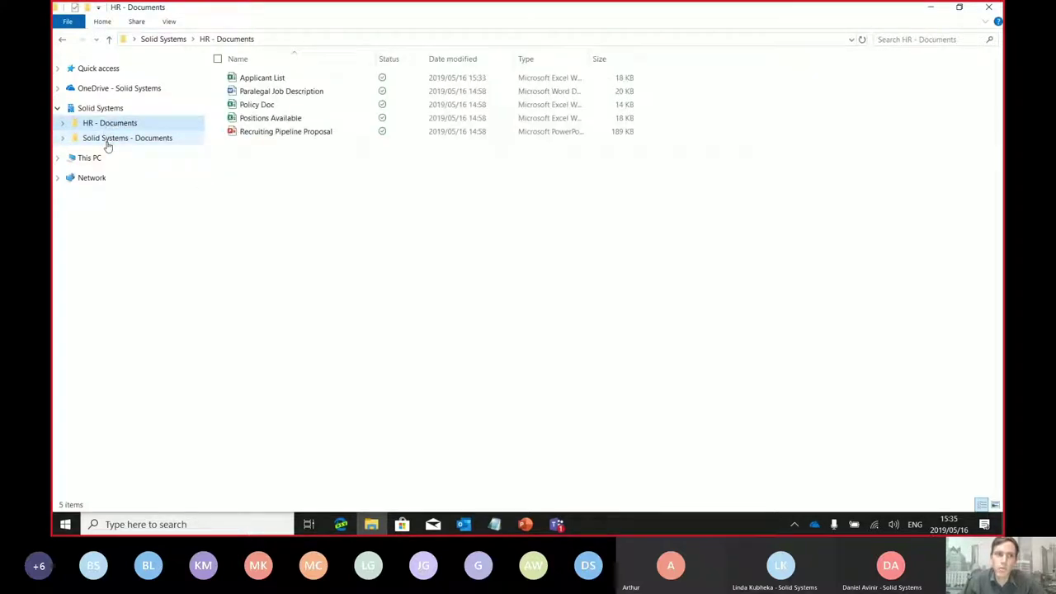
{"action": "left_click", "coordinate": [105, 123]}
{"action": "left_click", "coordinate": [108, 142]}
{"action": "left_click", "coordinate": [104, 125]}
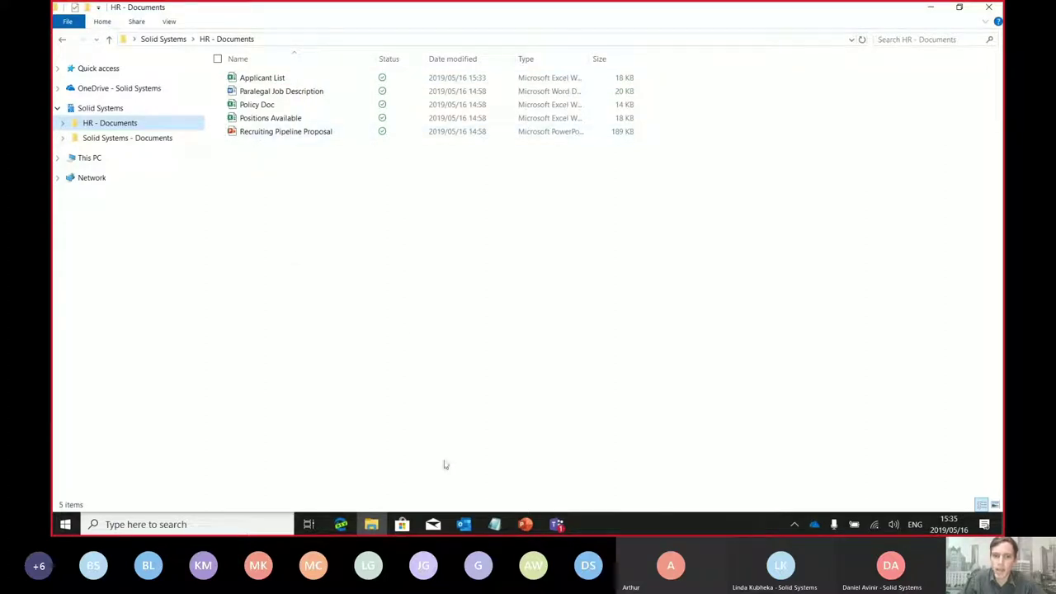
{"action": "double_click", "coordinate": [299, 16]}
{"action": "key", "text": "super+Right"}
{"action": "left_click", "coordinate": [330, 248]}
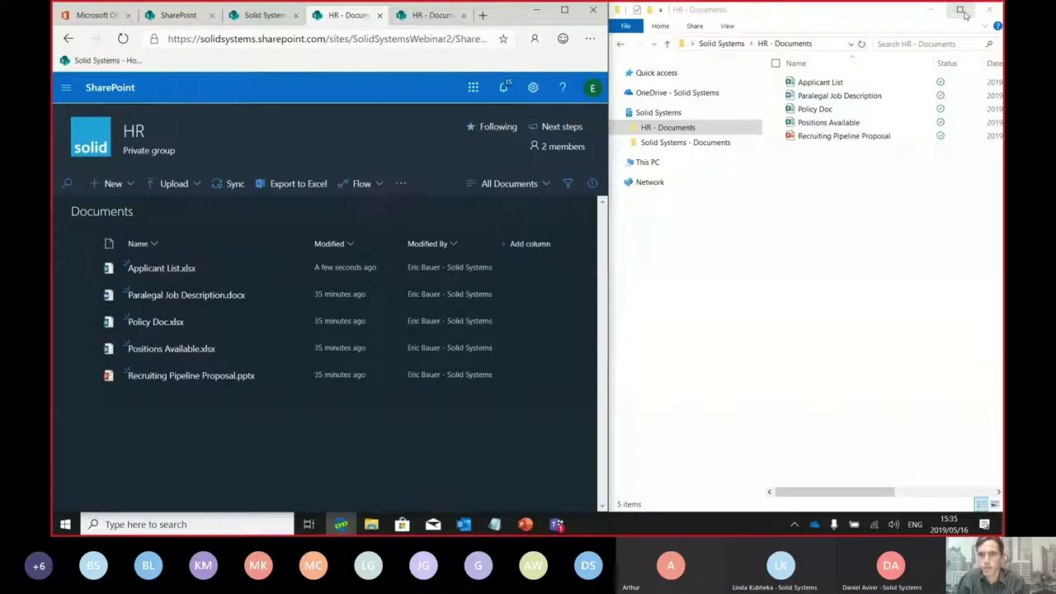
Launch Excel from the Start search and create a blank workbook
{"action": "left_click", "coordinate": [962, 10]}
{"action": "left_click", "coordinate": [55, 525]}
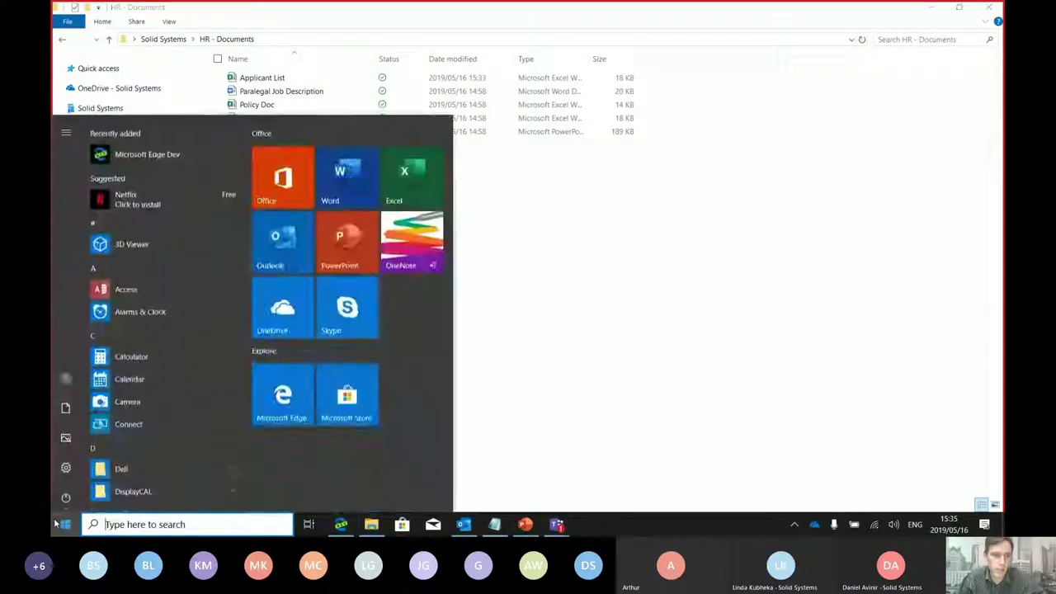
{"action": "type", "text": "excel"}
{"action": "key", "text": "Return"}
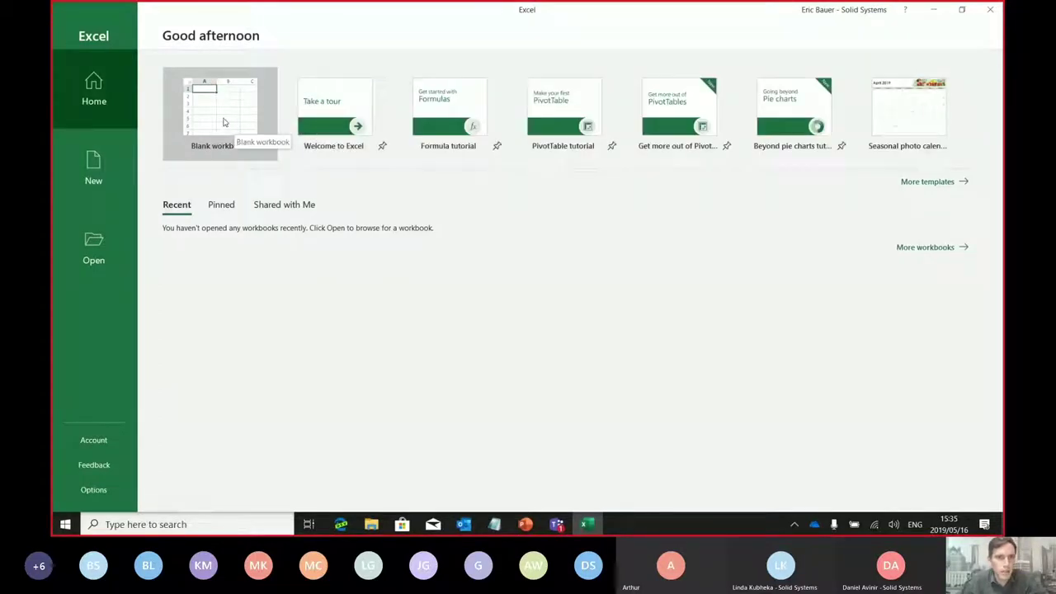
{"action": "left_click", "coordinate": [218, 124]}
{"action": "key", "text": "F2"}
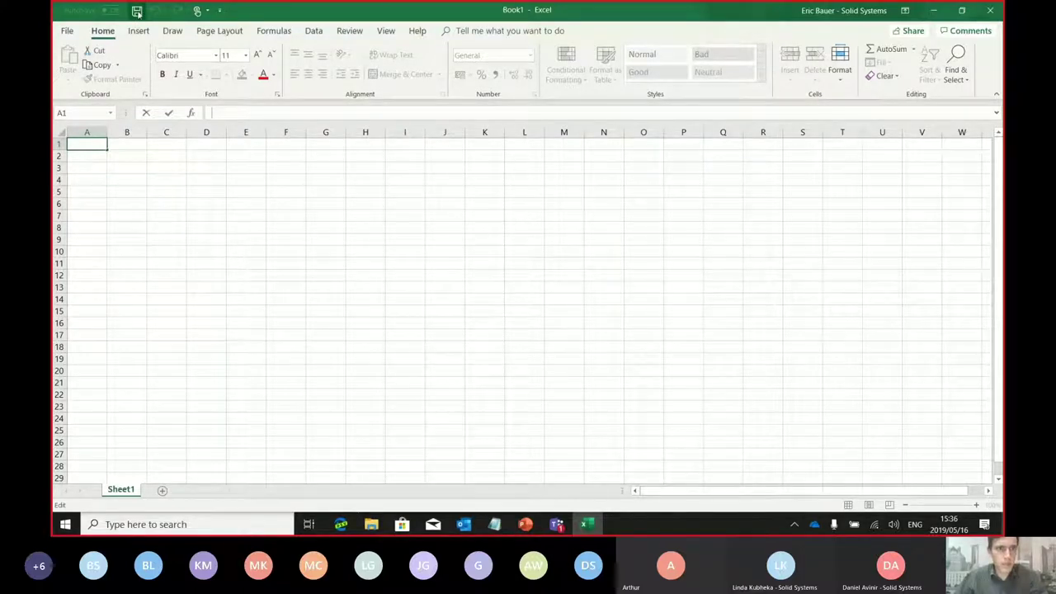
Save the workbook as 'Updated Intern List' in the HR - Documents library
{"action": "left_click", "coordinate": [137, 11]}
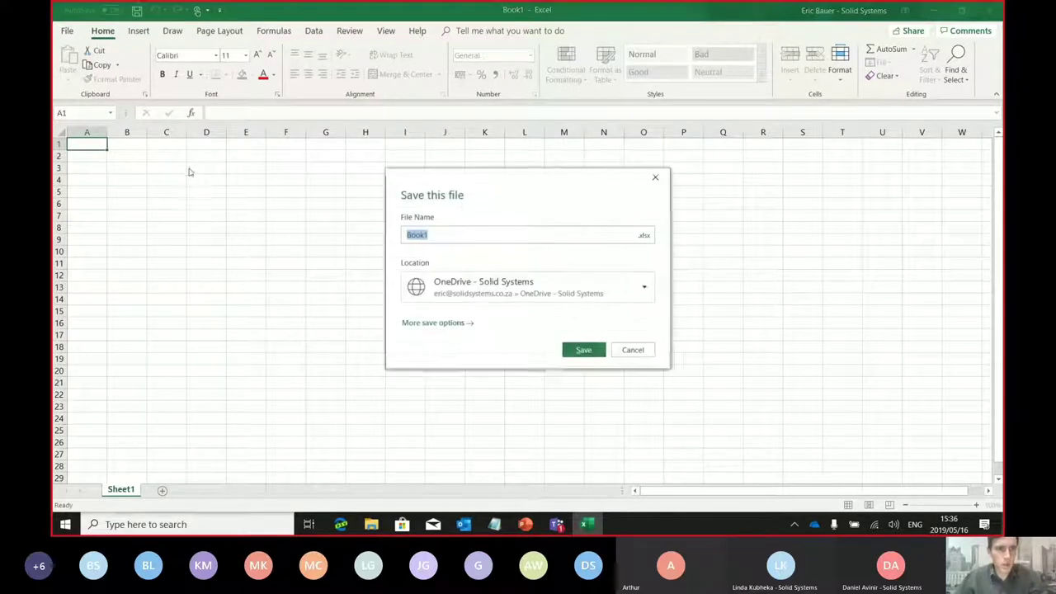
{"action": "left_click", "coordinate": [435, 323]}
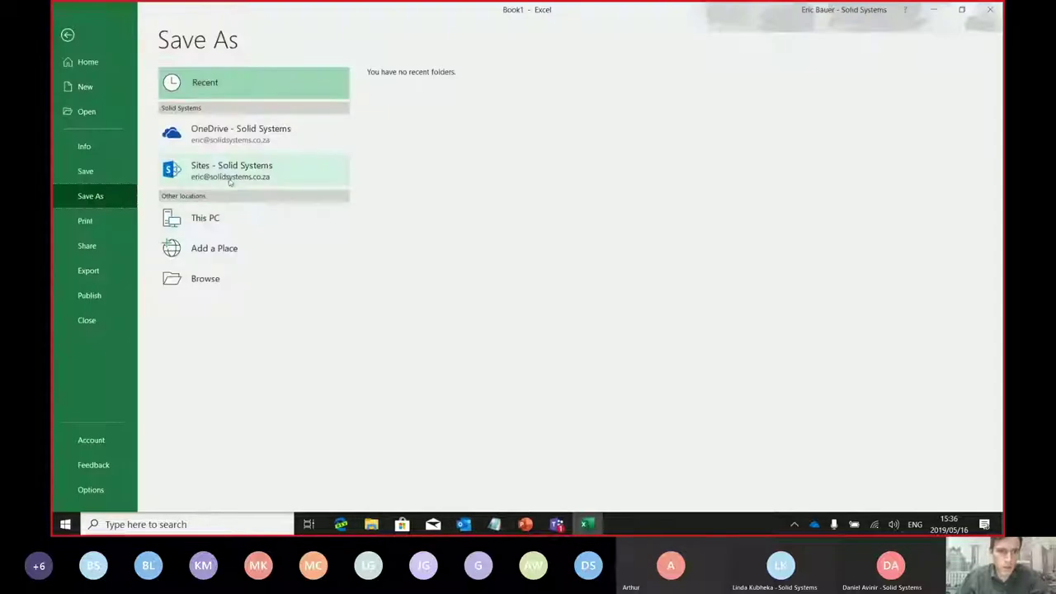
{"action": "left_click", "coordinate": [218, 278]}
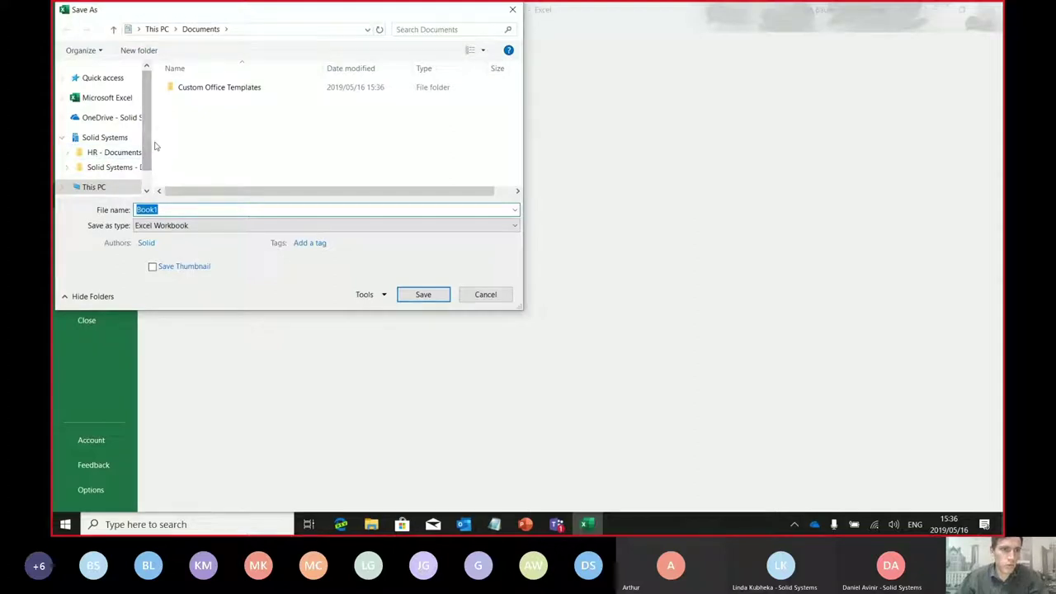
{"action": "left_click_drag", "start_coordinate": [157, 142], "coordinate": [198, 140]}
{"action": "left_click", "coordinate": [114, 152]}
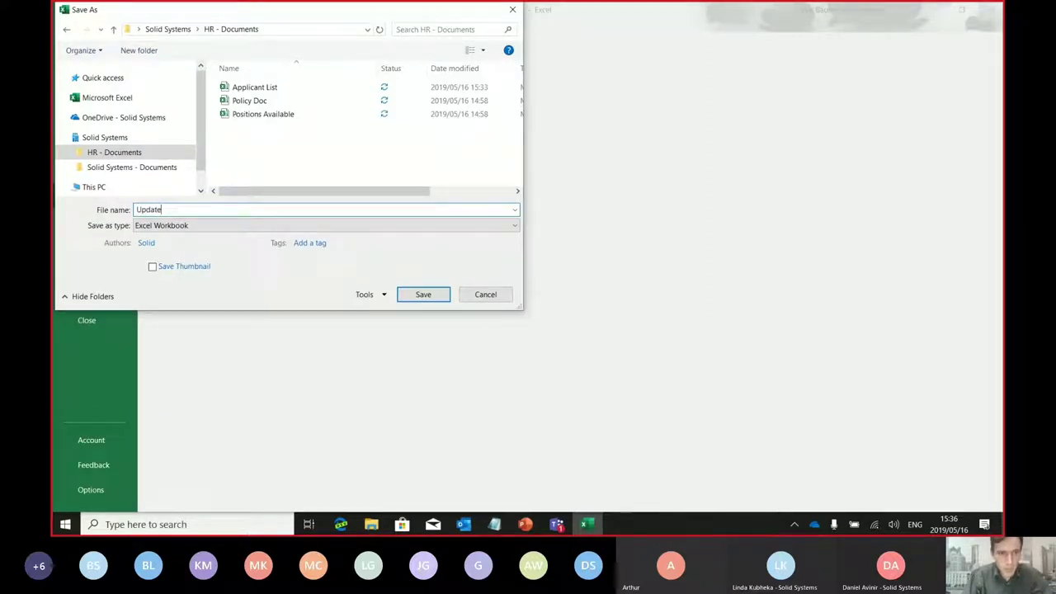
{"action": "type", "text": "d"}
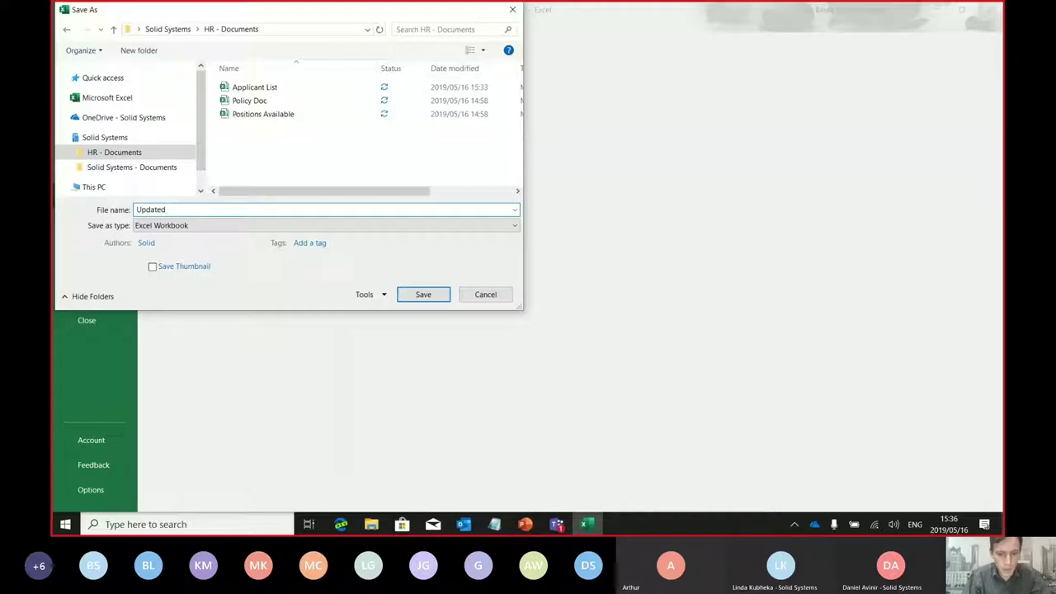
{"action": "type", "text": "rn"}
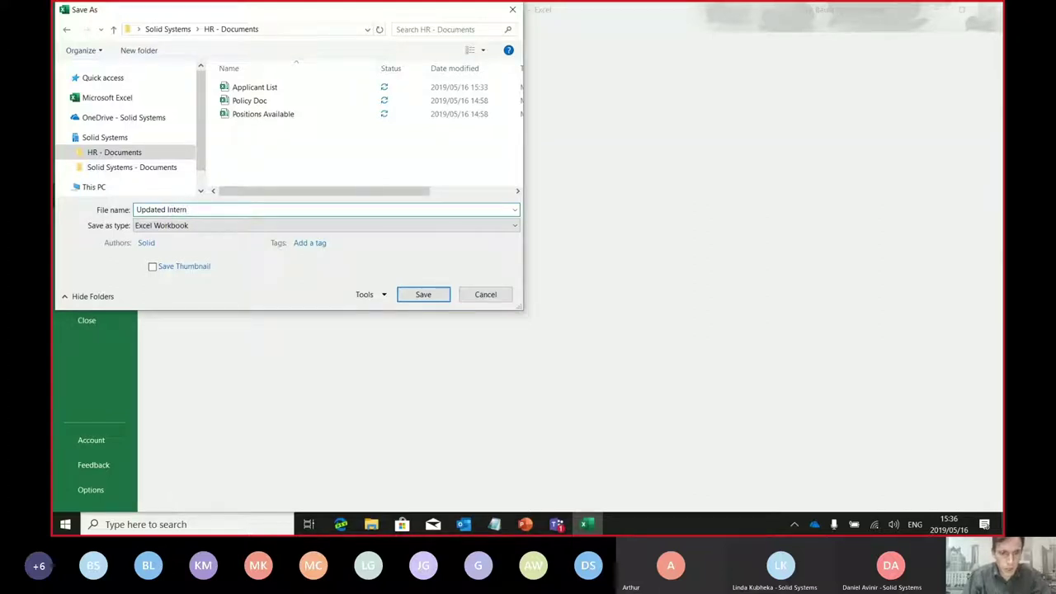
{"action": "type", "text": " List"}
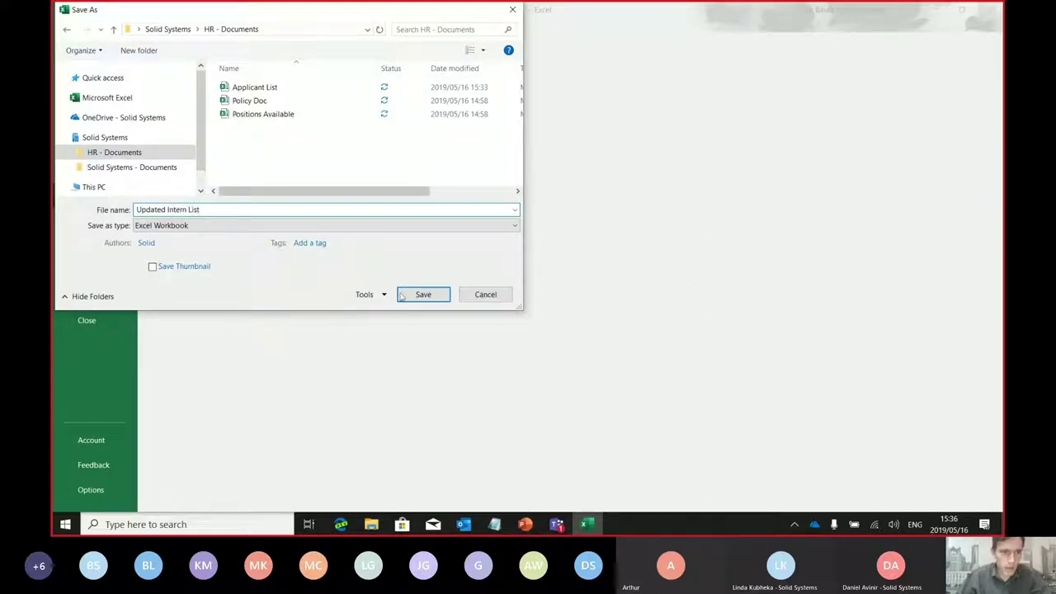
{"action": "left_click", "coordinate": [401, 296]}
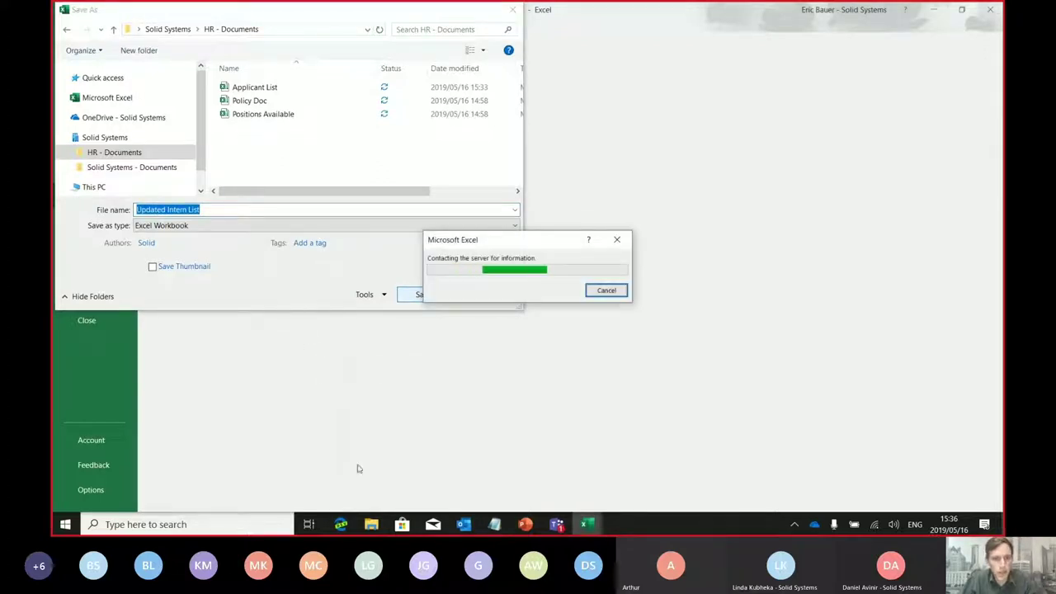
{"action": "left_click", "coordinate": [342, 524]}
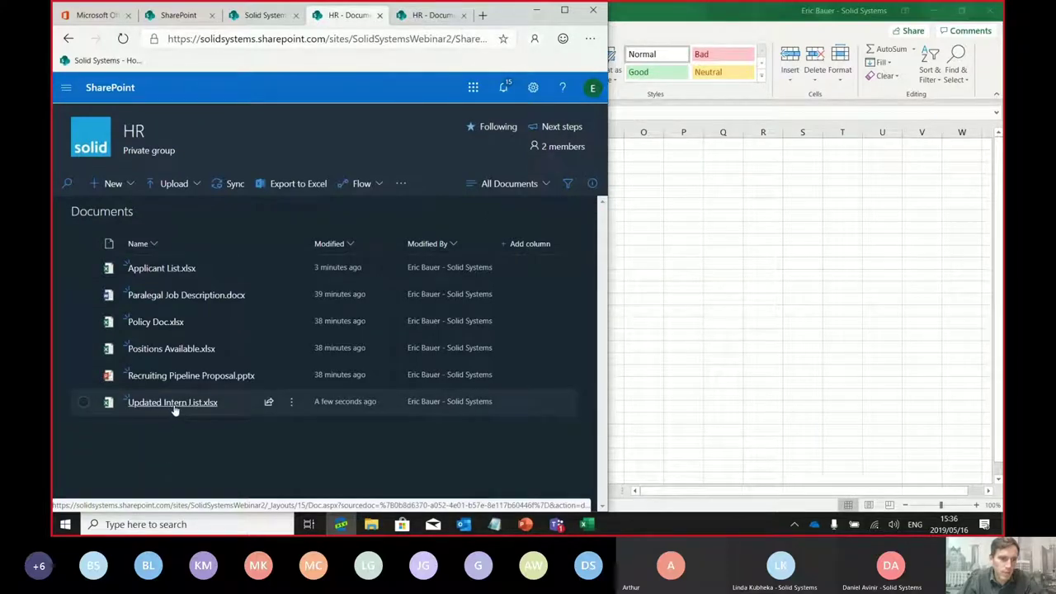
Confirm Updated Intern List.xlsx is listed in the HR library, then return to Excel and select cell A1
{"action": "mouse_move", "coordinate": [176, 405]}
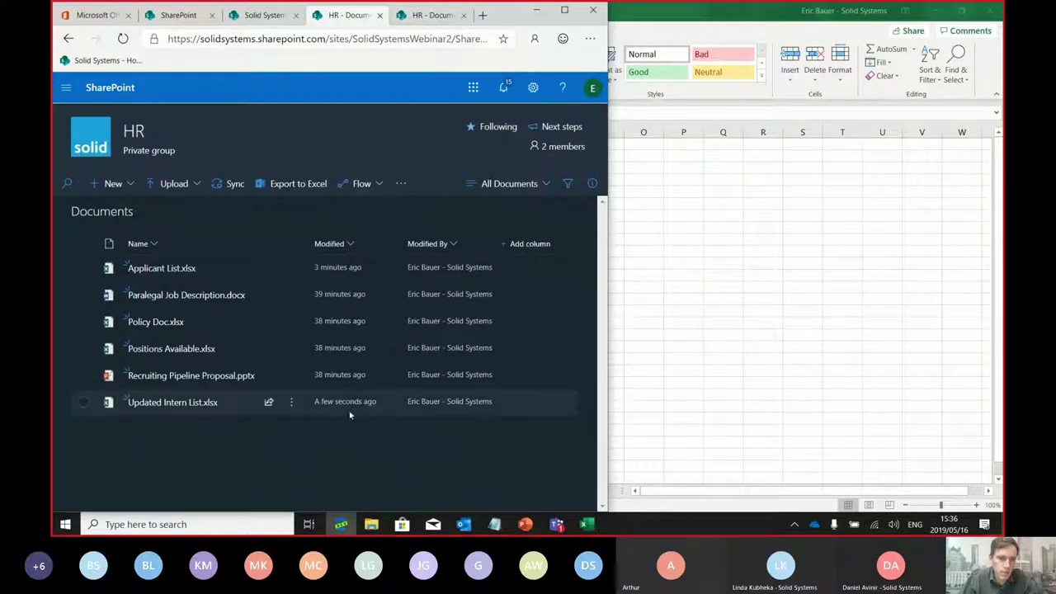
{"action": "left_click", "coordinate": [798, 338]}
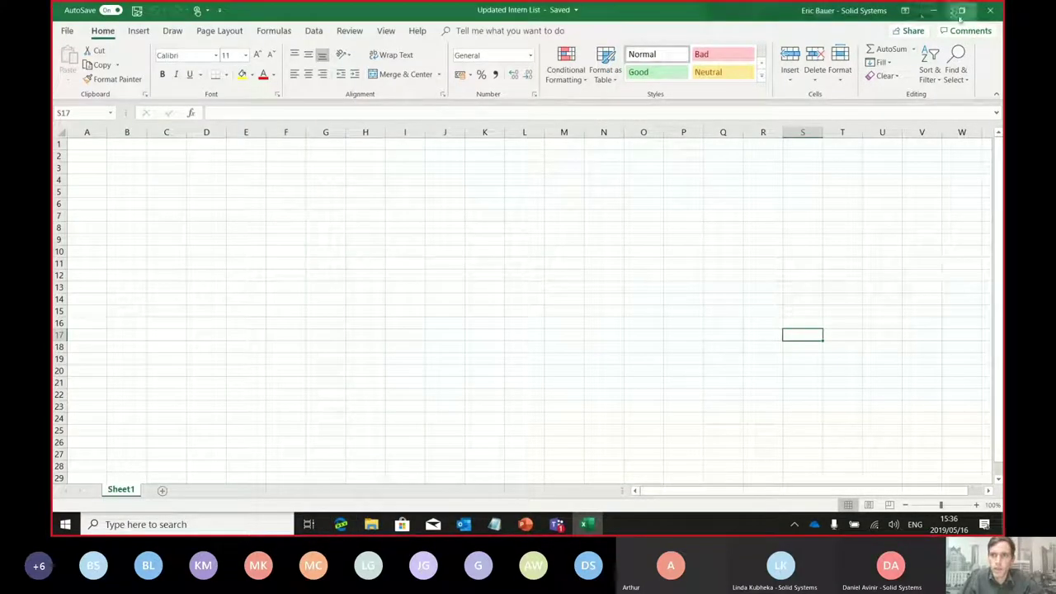
{"action": "left_click", "coordinate": [251, 236]}
{"action": "left_click", "coordinate": [89, 144]}
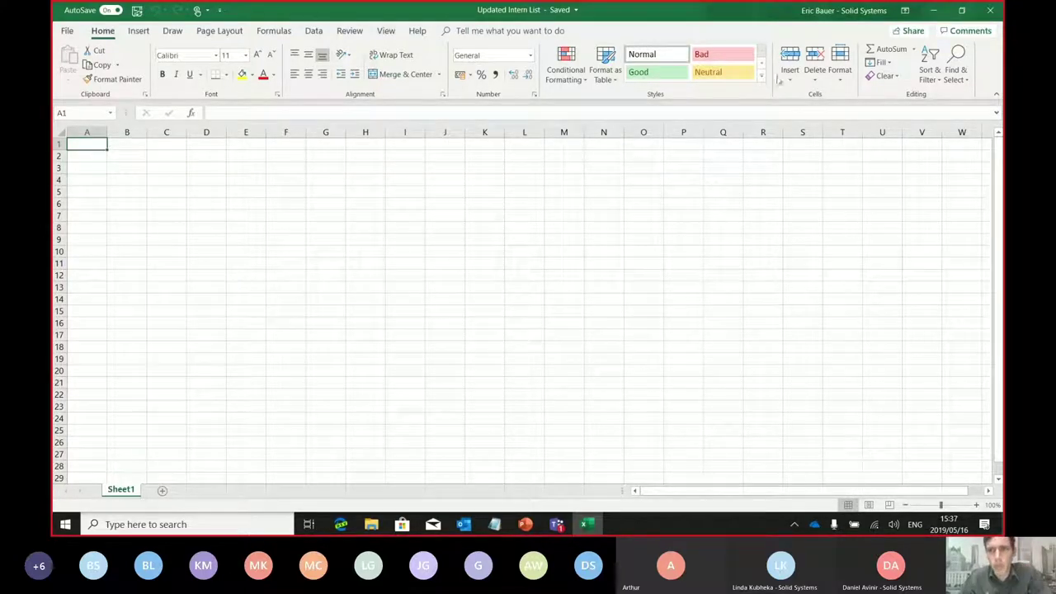
Enter the headers Name, Surname and Cellphone in cells A1 to C1
{"action": "left_click", "coordinate": [912, 33]}
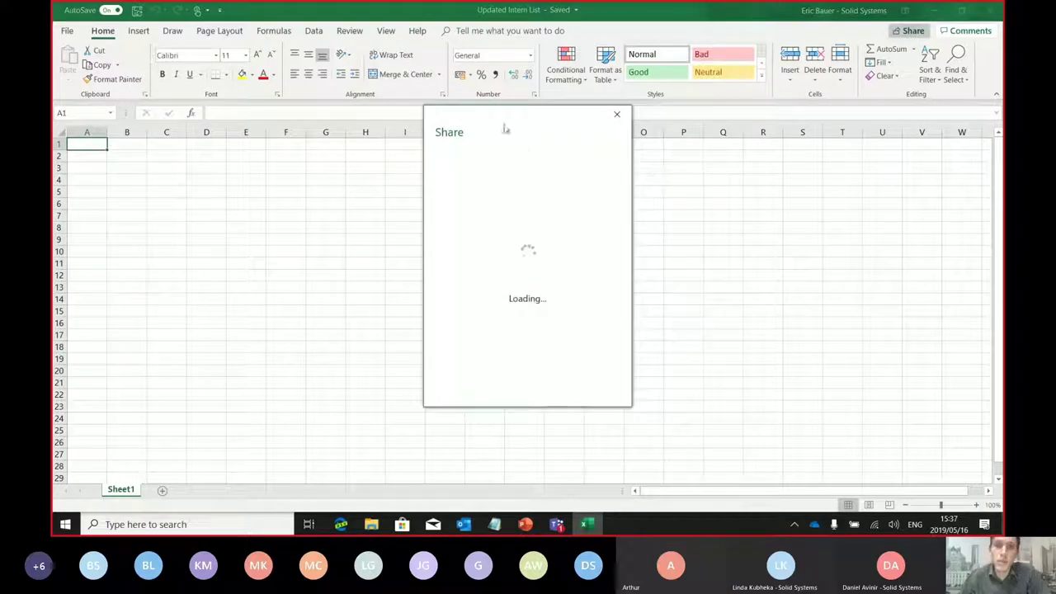
{"action": "left_click", "coordinate": [617, 114]}
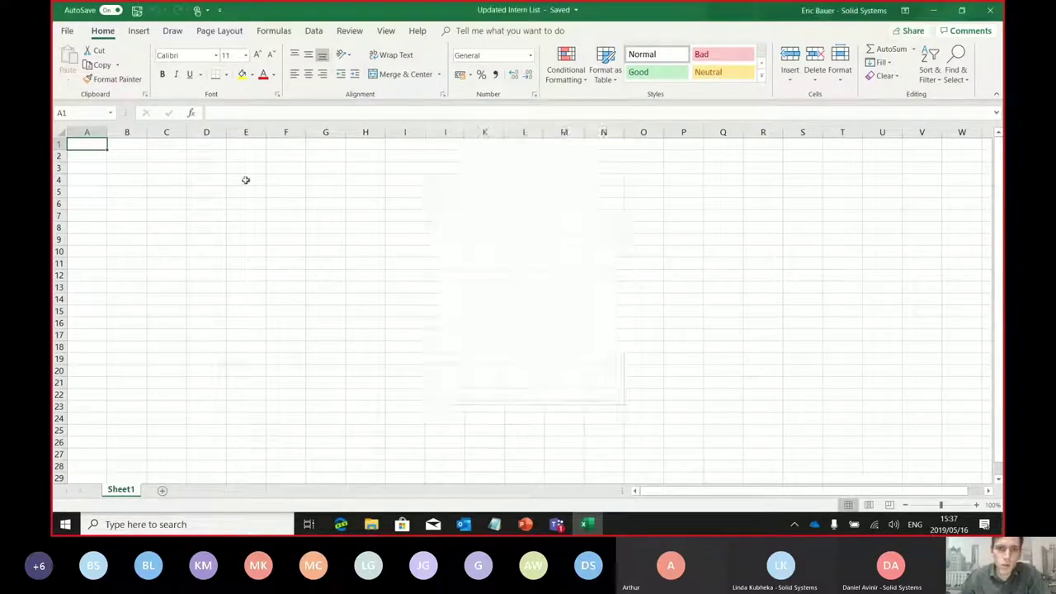
{"action": "type", "text": "Name"}
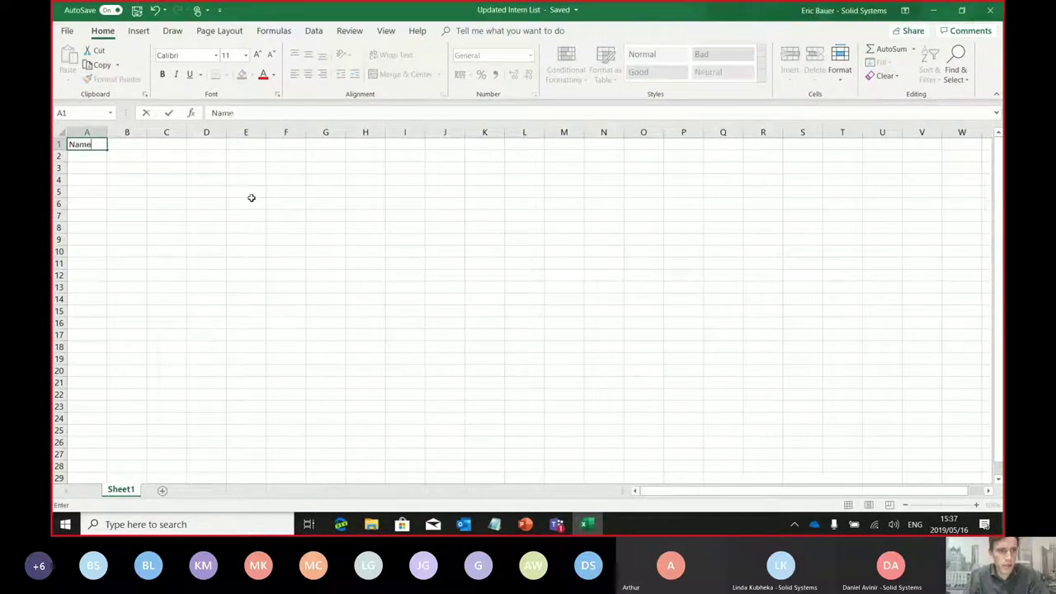
{"action": "key", "text": "Tab"}
{"action": "type", "text": "Su"}
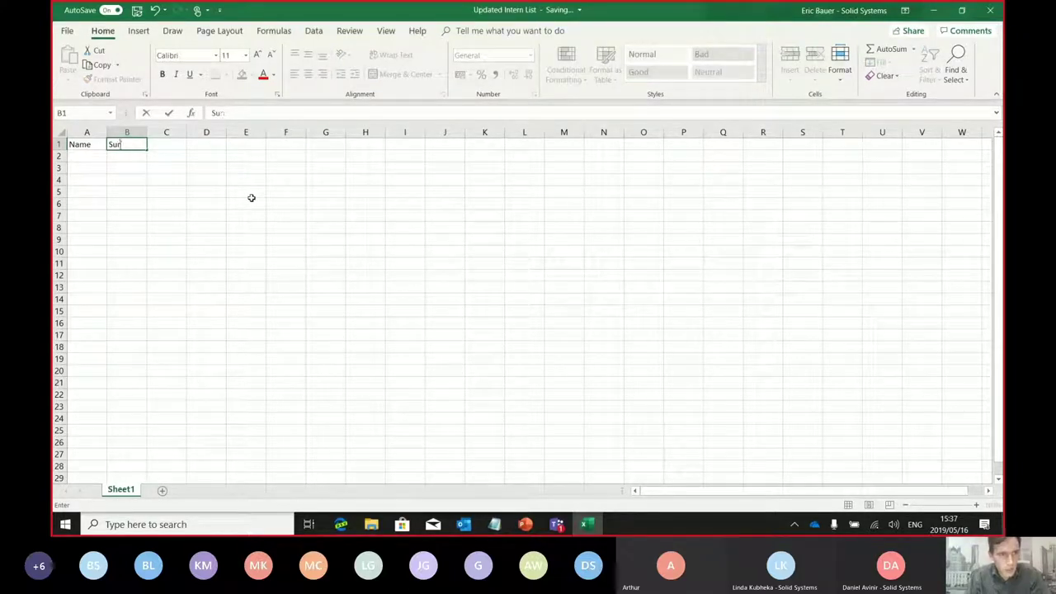
{"action": "type", "text": "rname"}
{"action": "key", "text": "Tab"}
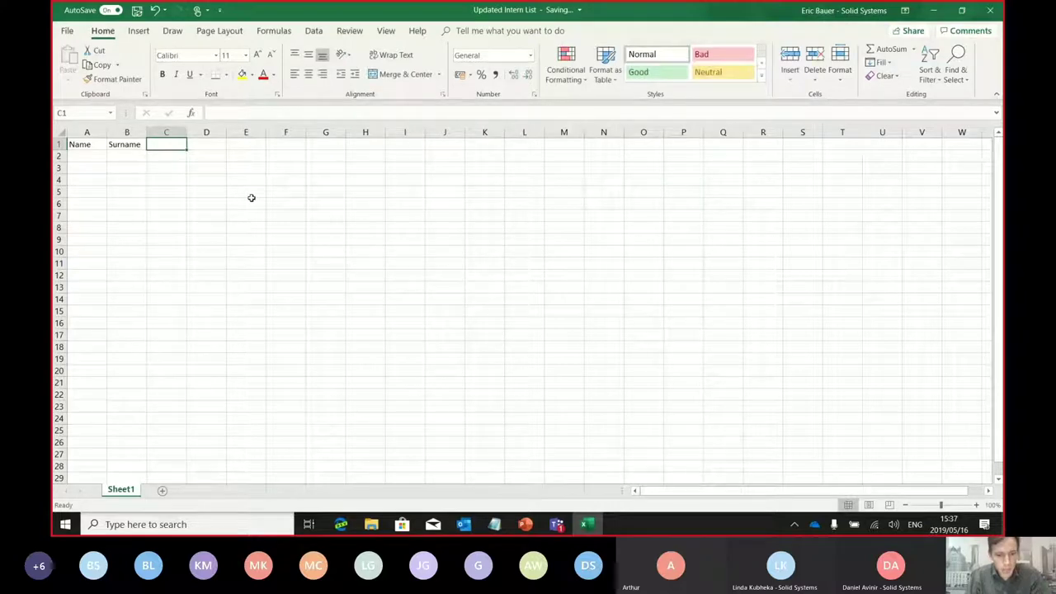
{"action": "type", "text": "Cellphone"}
{"action": "left_click", "coordinate": [252, 199]}
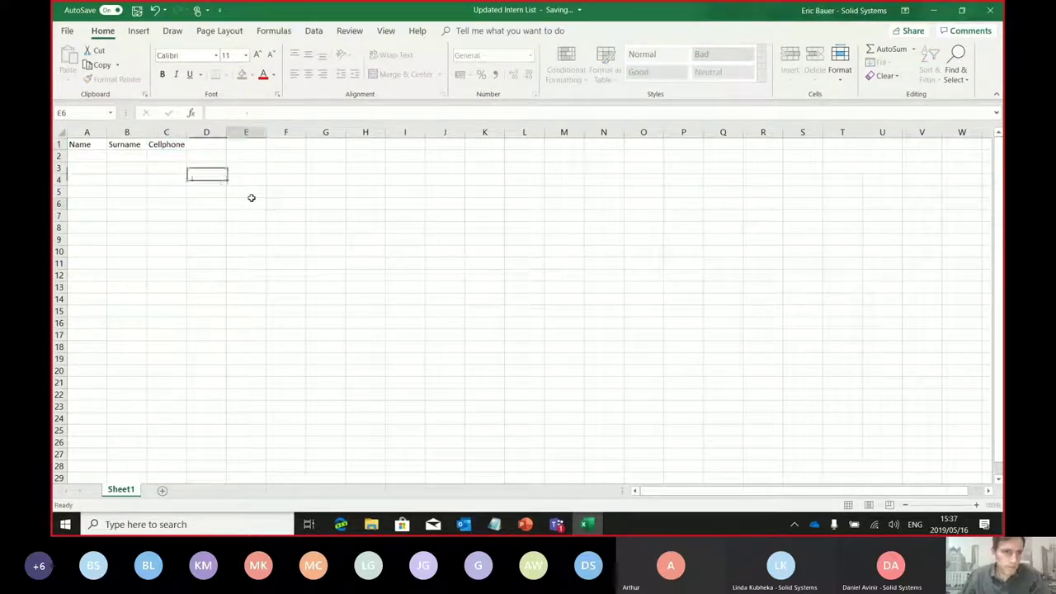
Auto-fit and widen columns A to C
{"action": "left_click_drag", "start_coordinate": [97, 132], "coordinate": [185, 132]}
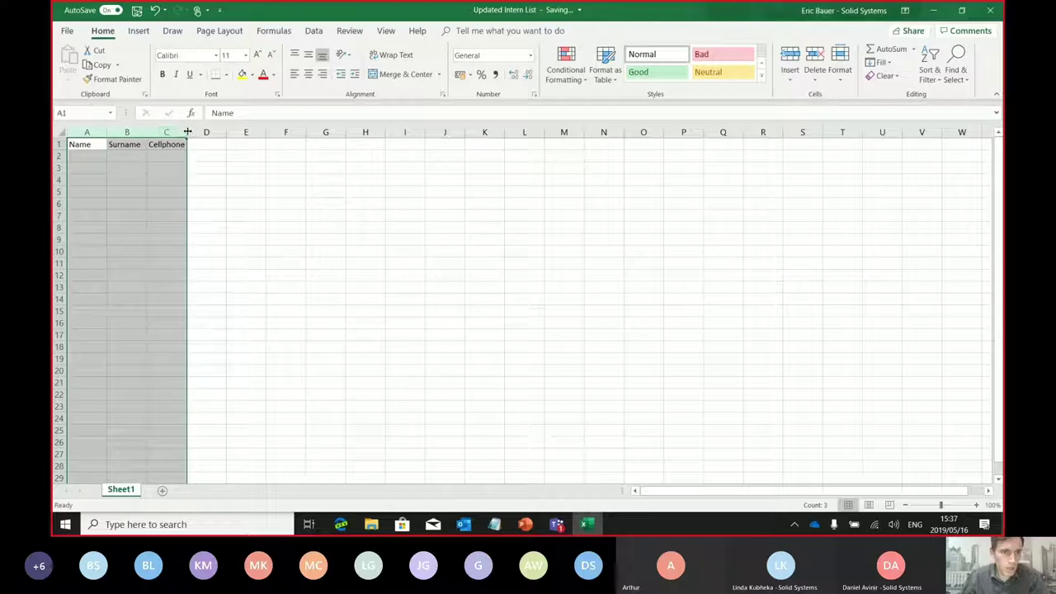
{"action": "double_click", "coordinate": [188, 132]}
{"action": "left_click", "coordinate": [113, 168]}
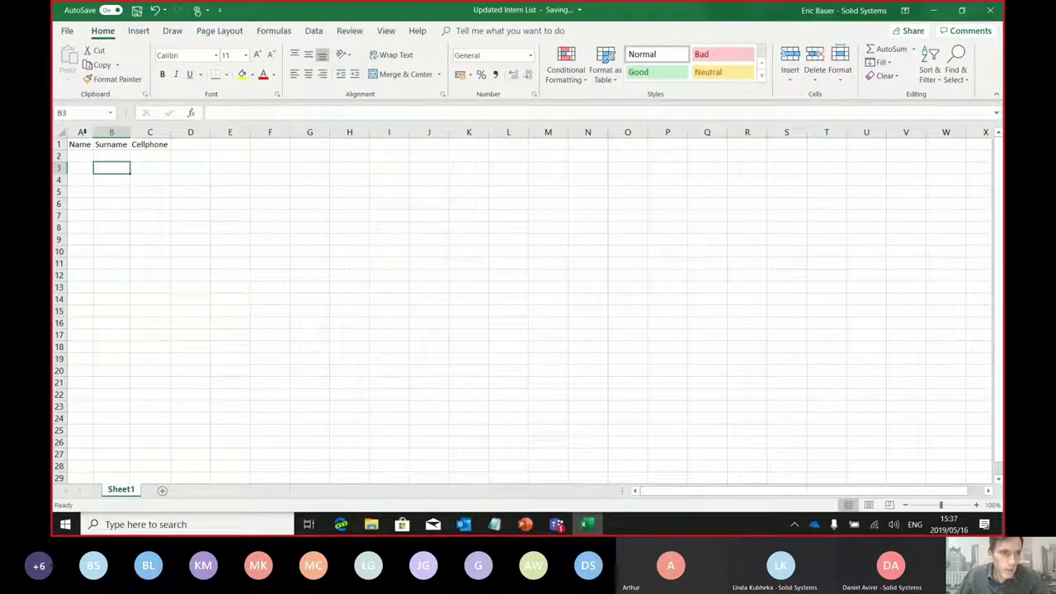
{"action": "left_click_drag", "start_coordinate": [81, 132], "coordinate": [157, 132]}
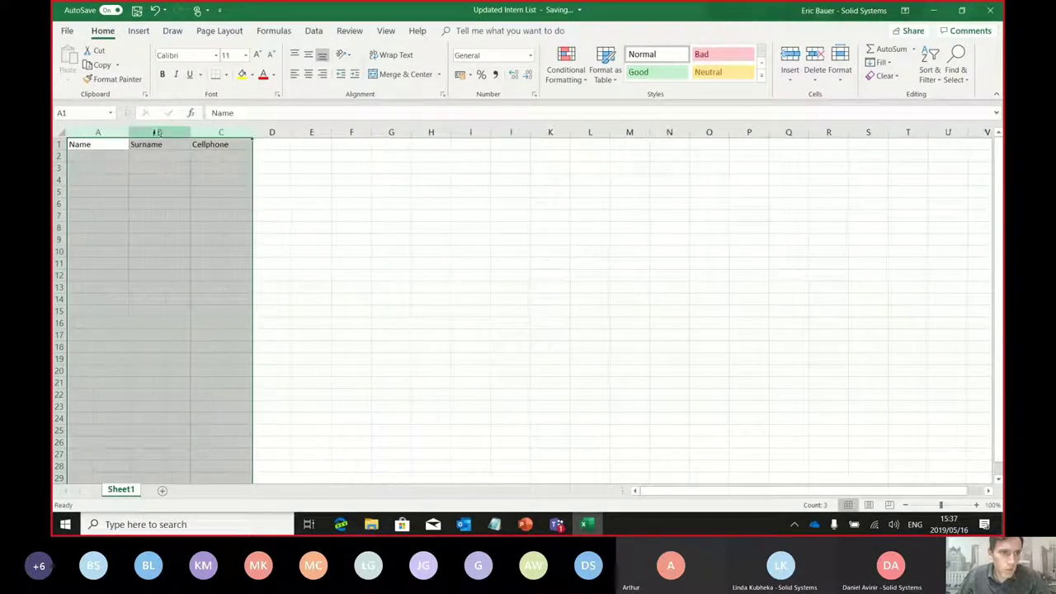
{"action": "left_click", "coordinate": [504, 263]}
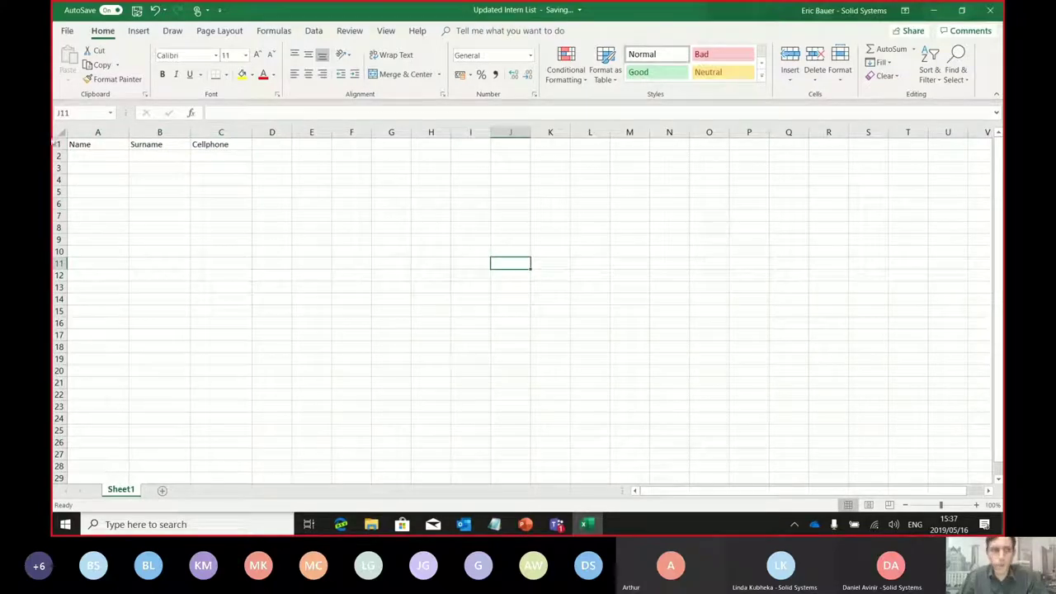
Fill row 2 with the first intern's name, surname and cellphone number
{"action": "left_click", "coordinate": [82, 155]}
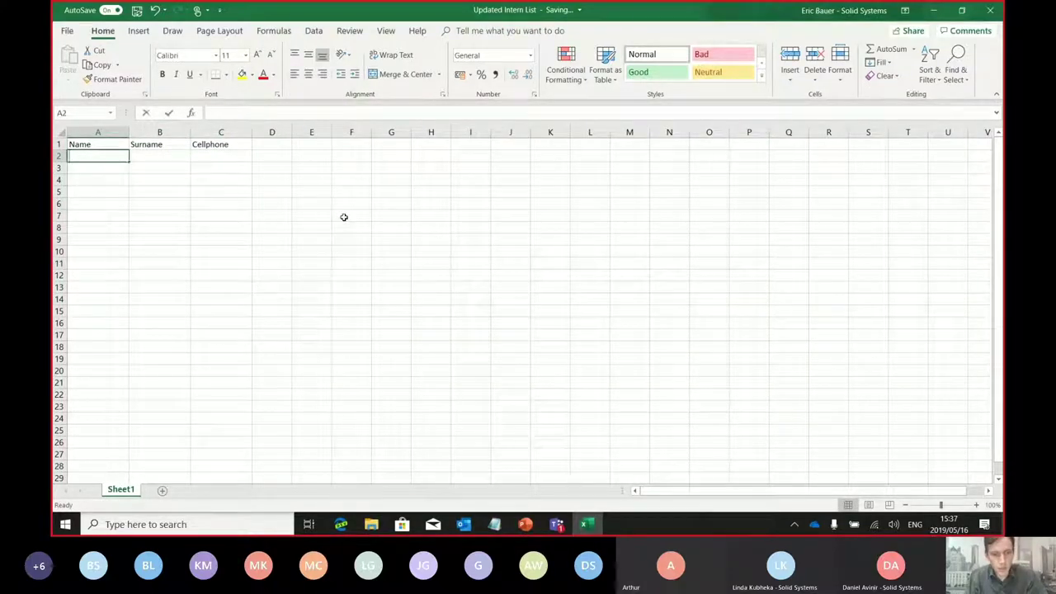
{"action": "key", "text": "Tab"}
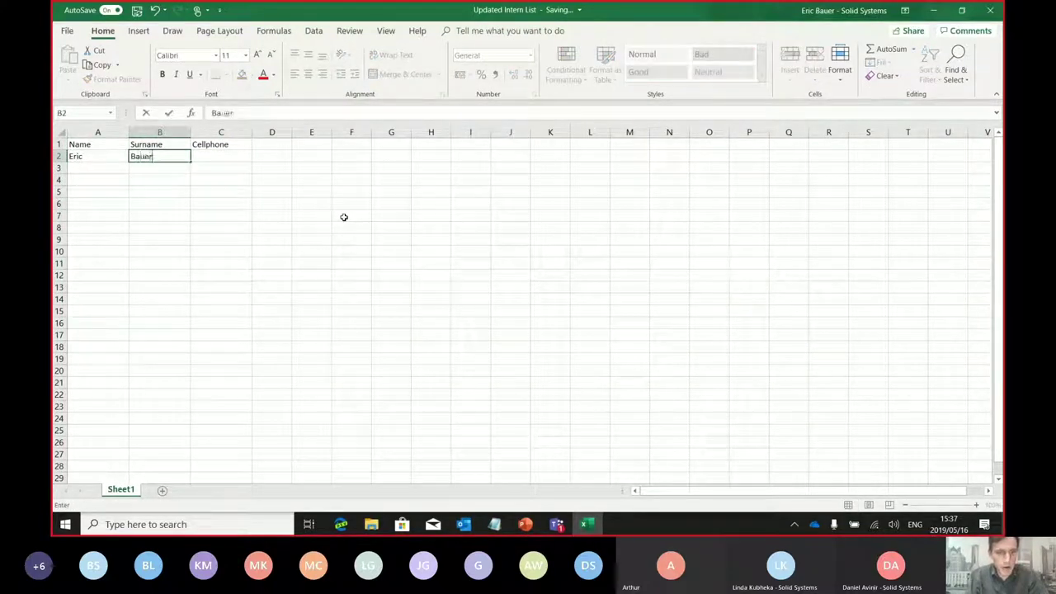
{"action": "key", "text": "Tab"}
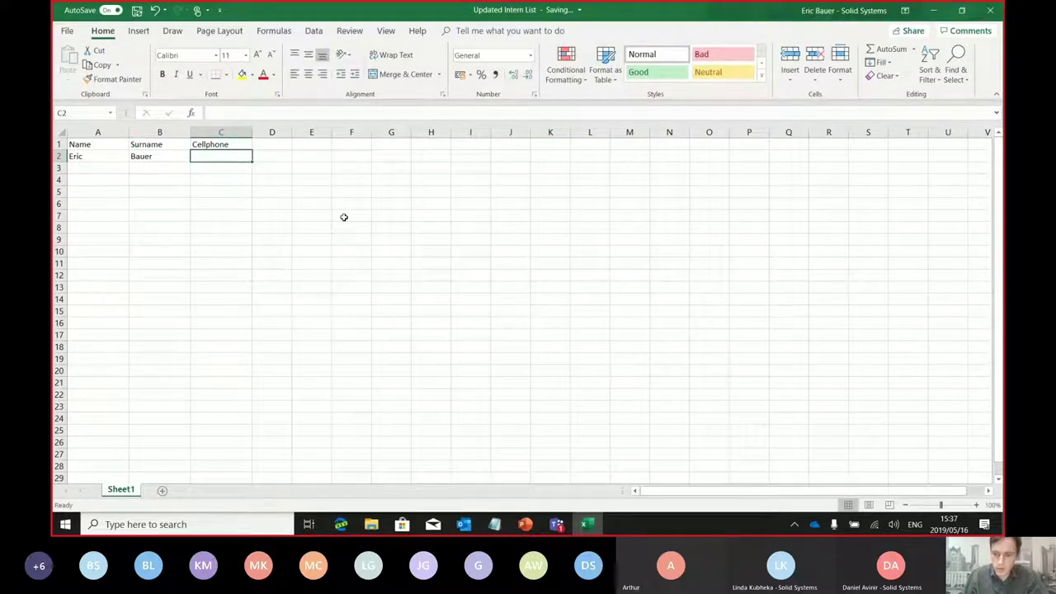
{"action": "key", "text": "Tab"}
{"action": "key", "text": "Down"}
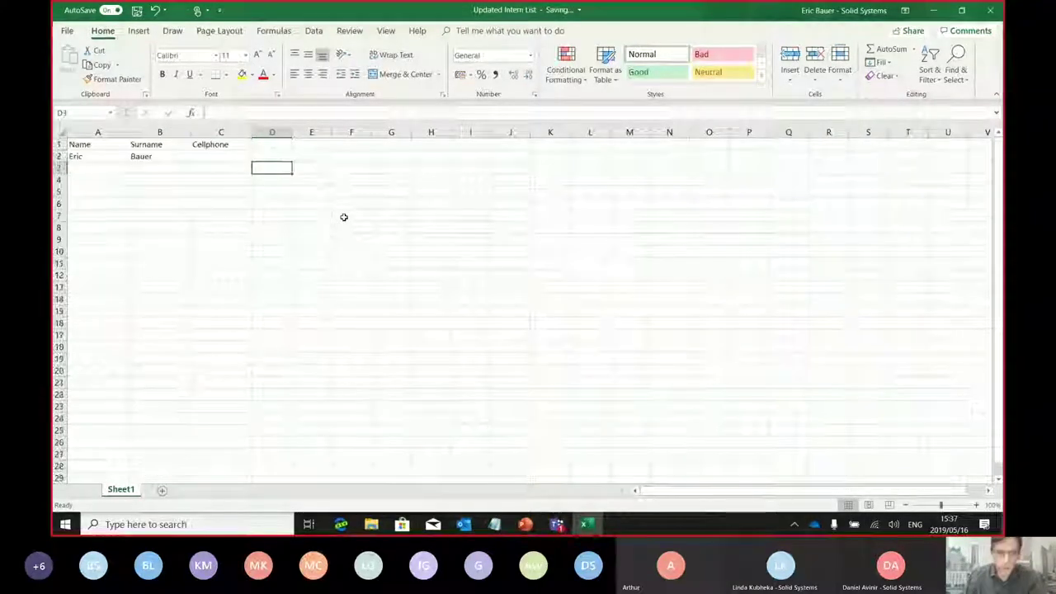
{"action": "left_click", "coordinate": [235, 156]}
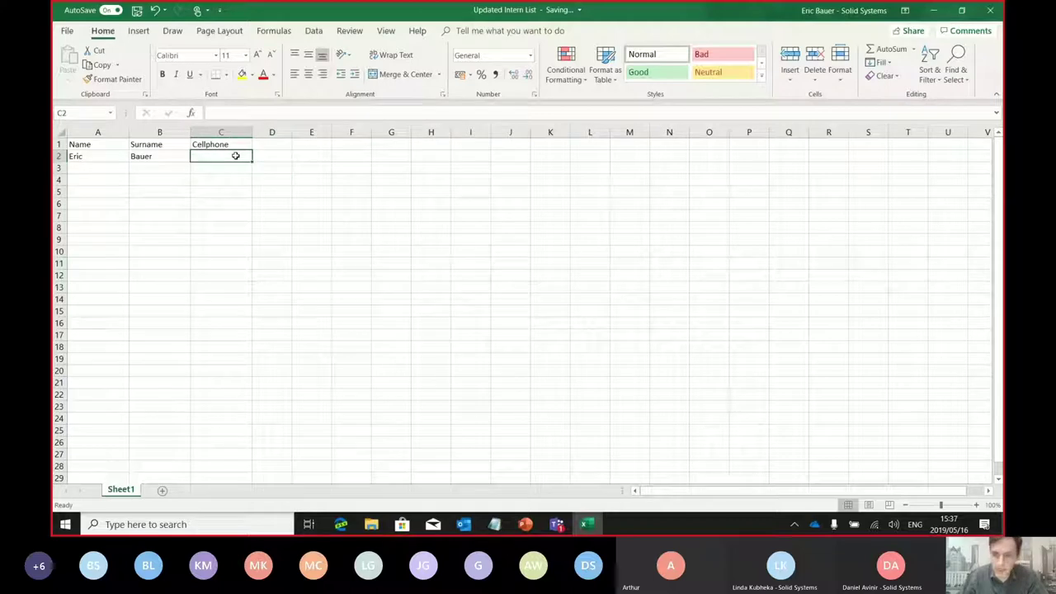
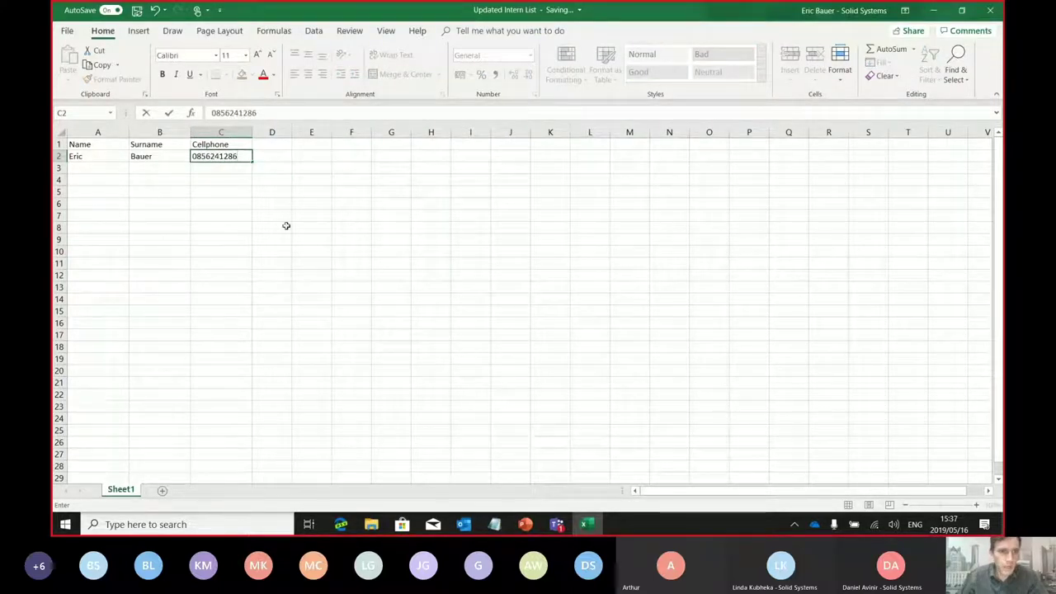
{"action": "left_click", "coordinate": [281, 226]}
{"action": "left_click", "coordinate": [220, 156]}
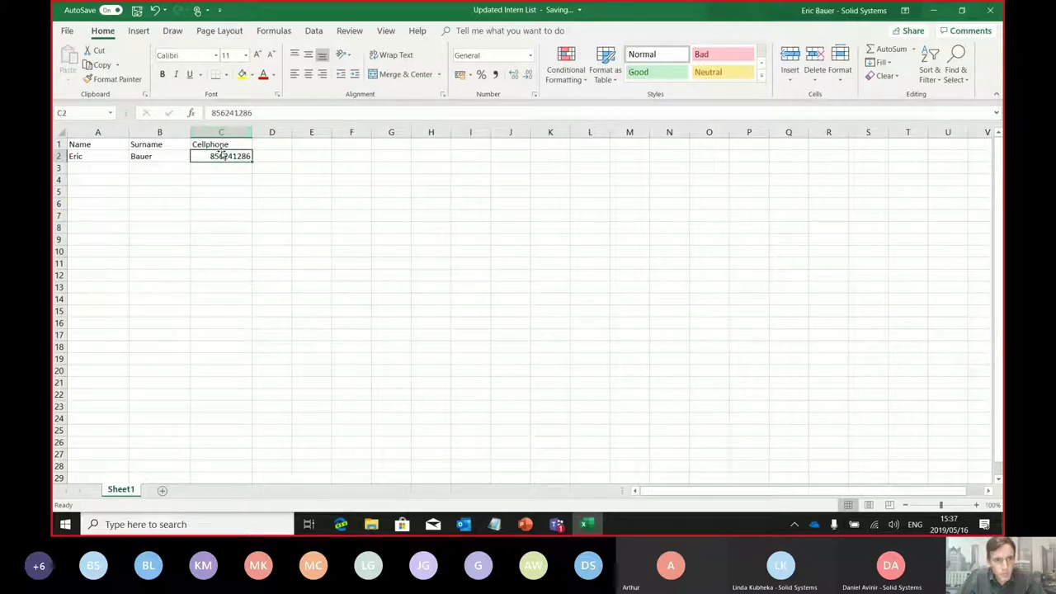
{"action": "left_click_drag", "start_coordinate": [216, 146], "coordinate": [210, 453]}
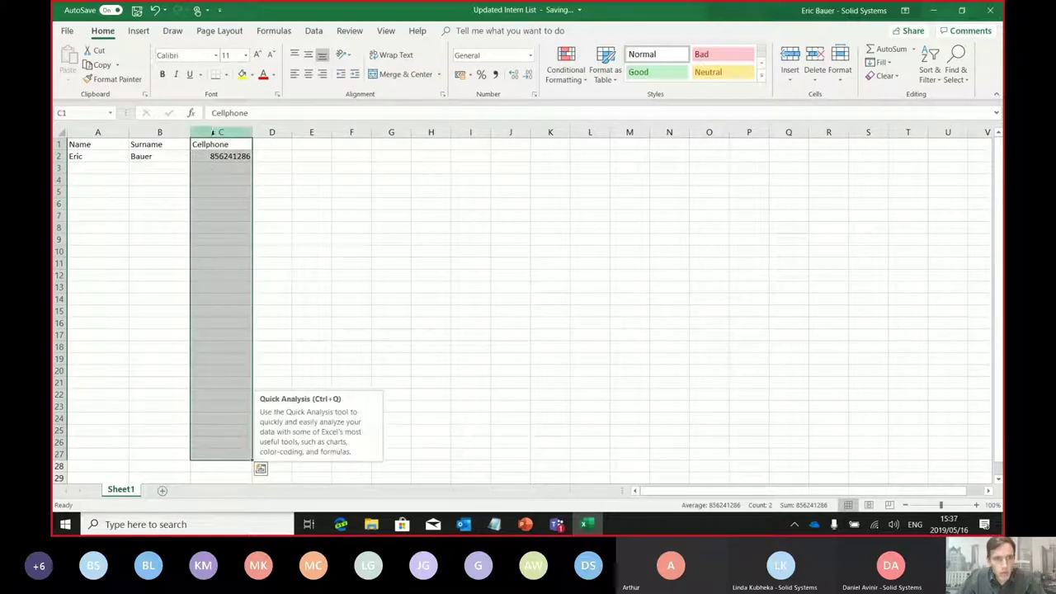
{"action": "left_click", "coordinate": [530, 56]}
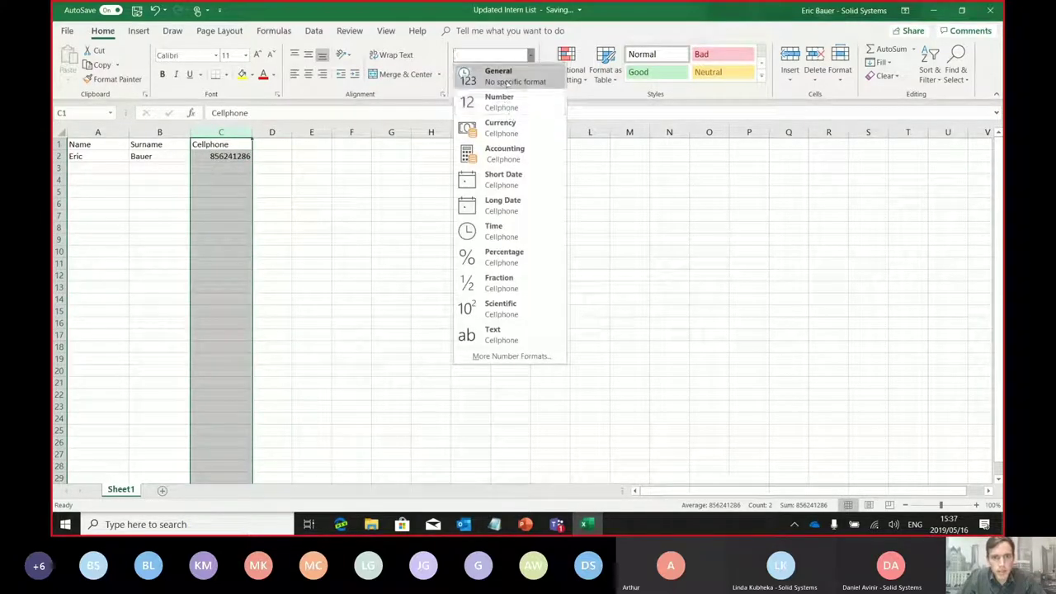
{"action": "left_click", "coordinate": [495, 334]}
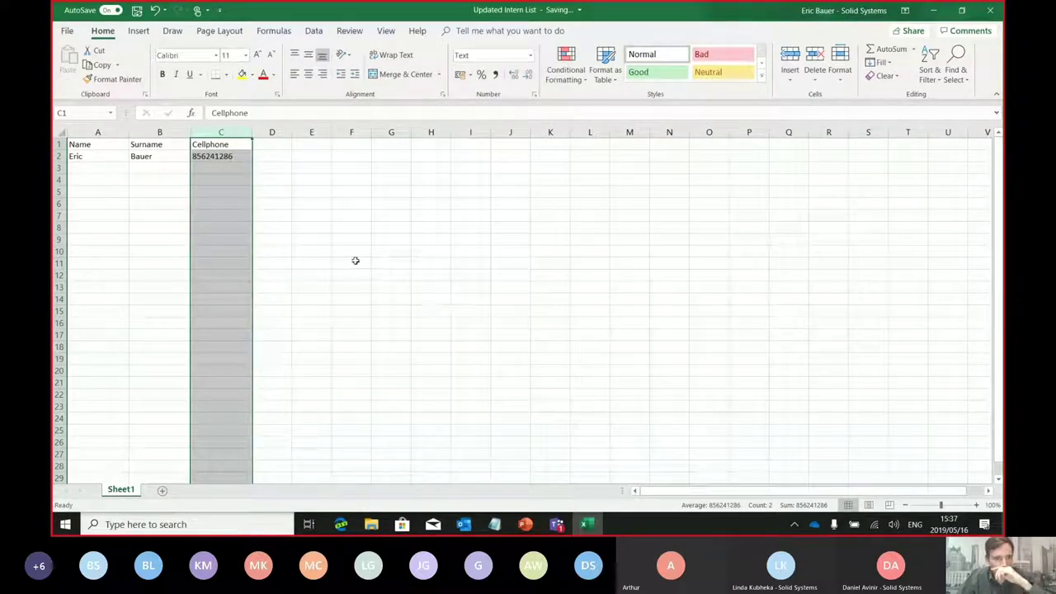
{"action": "left_click", "coordinate": [531, 55]}
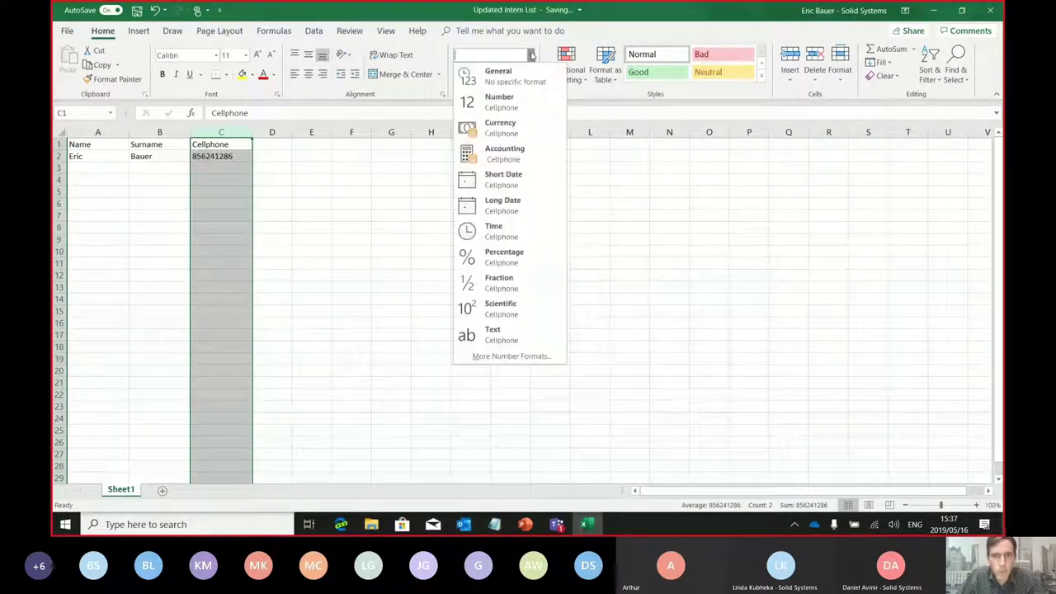
{"action": "left_click", "coordinate": [515, 75]}
{"action": "left_click", "coordinate": [315, 188]}
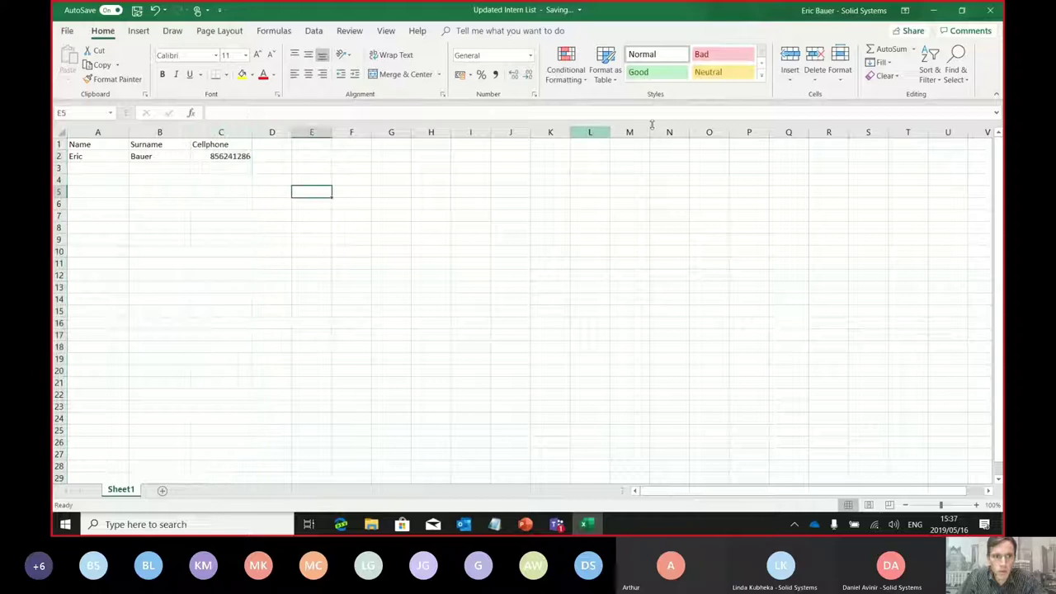
{"action": "left_click", "coordinate": [912, 33]}
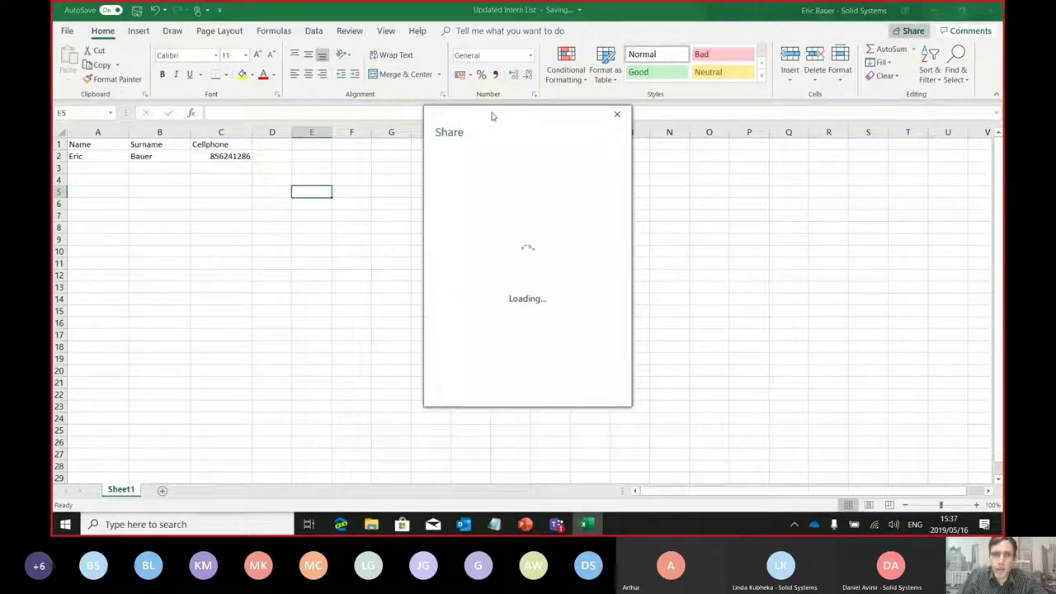
Send the colleague an edit link with a greeting and a note asking for help updating this list
{"action": "left_click_drag", "start_coordinate": [509, 113], "coordinate": [495, 108]}
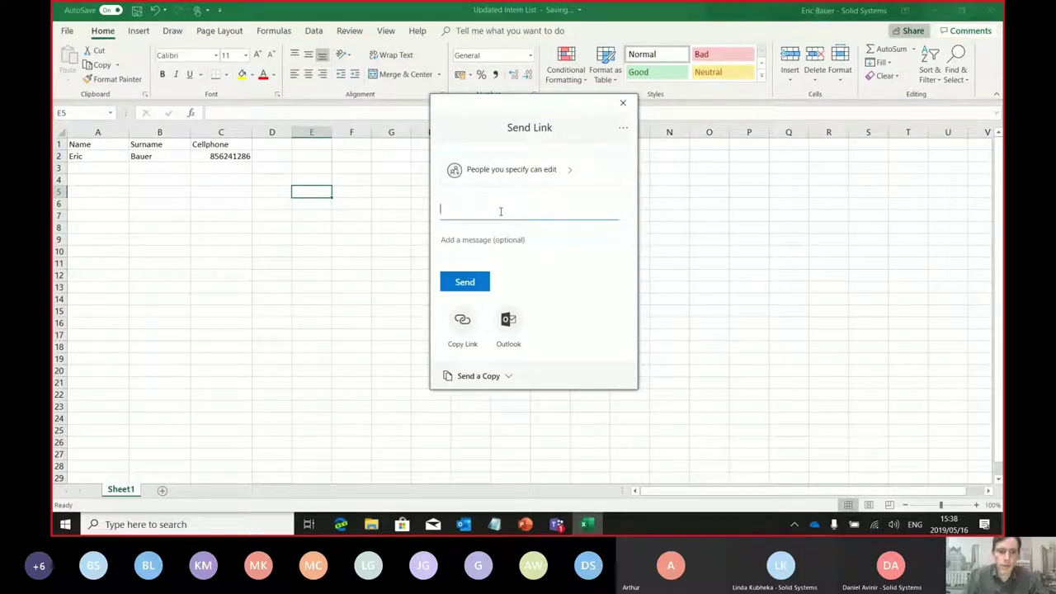
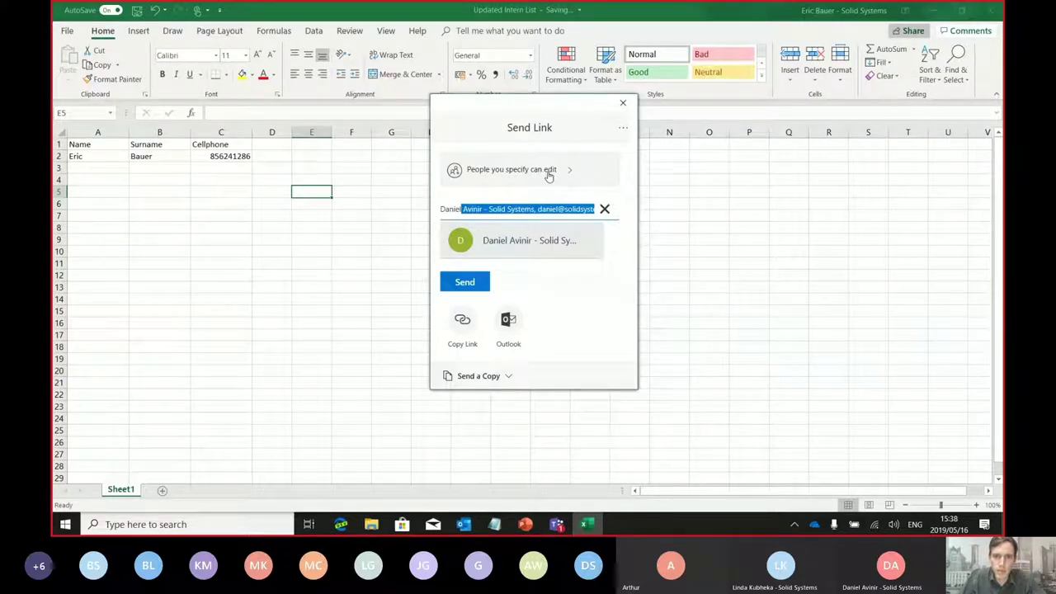
{"action": "left_click", "coordinate": [532, 240]}
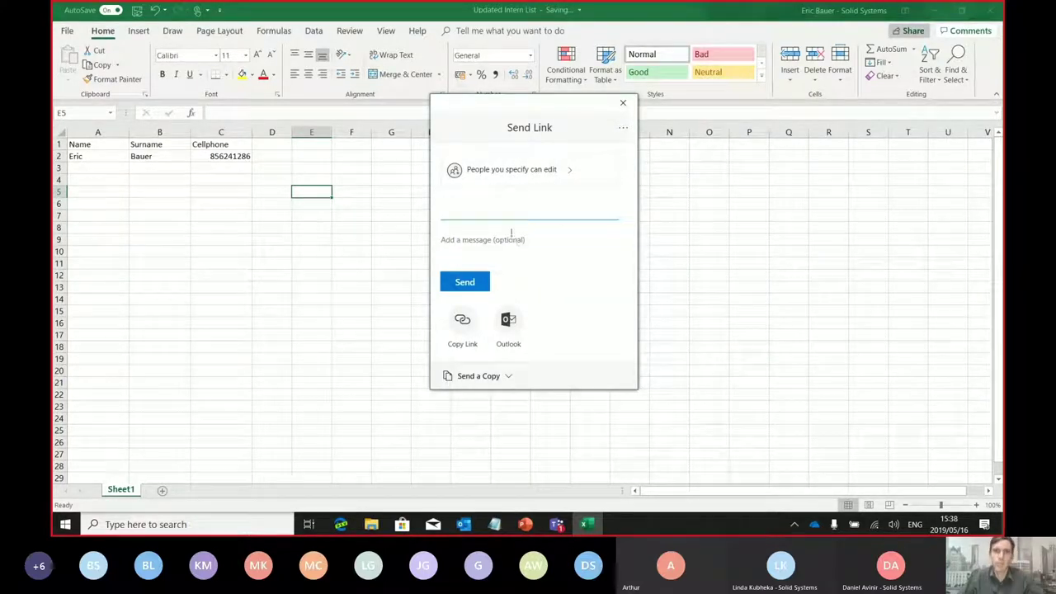
{"action": "left_click", "coordinate": [472, 257]}
{"action": "type", "text": "Hi"}
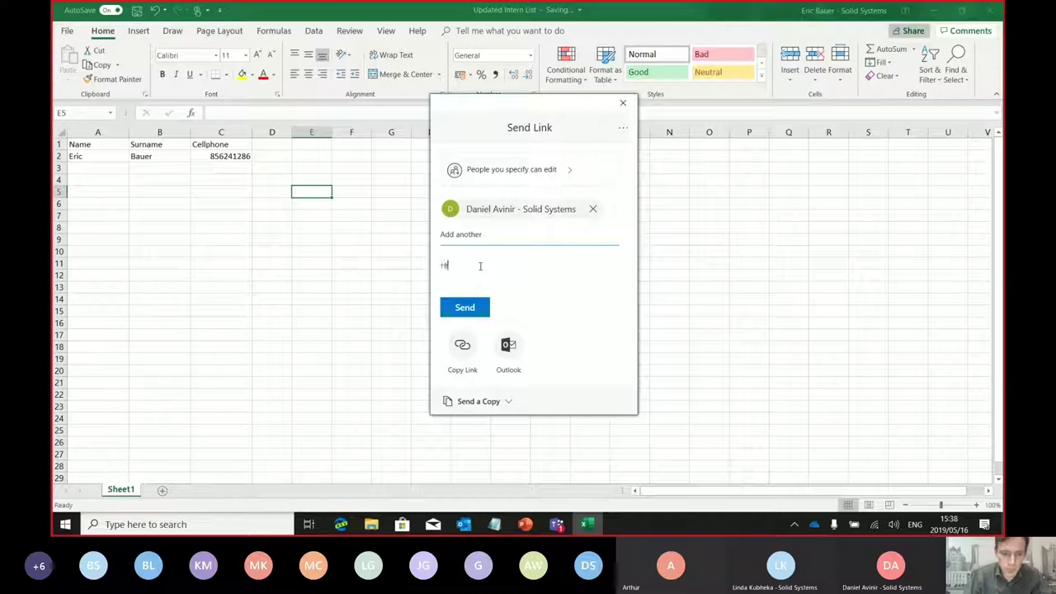
{"action": "type", "text": " Daniel"}
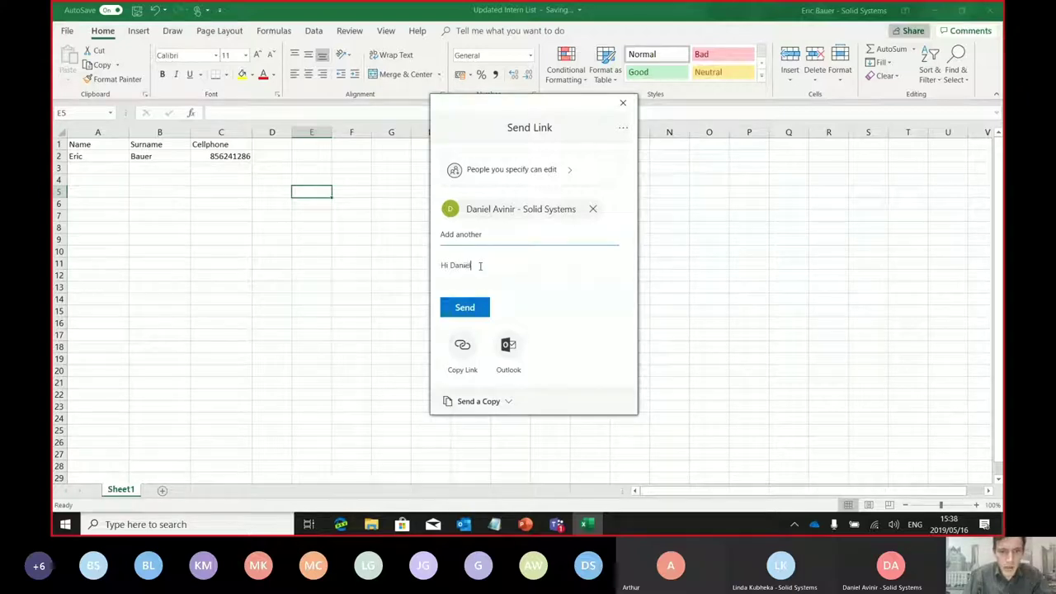
{"action": "type", "text": ","}
{"action": "key", "text": "Return"}
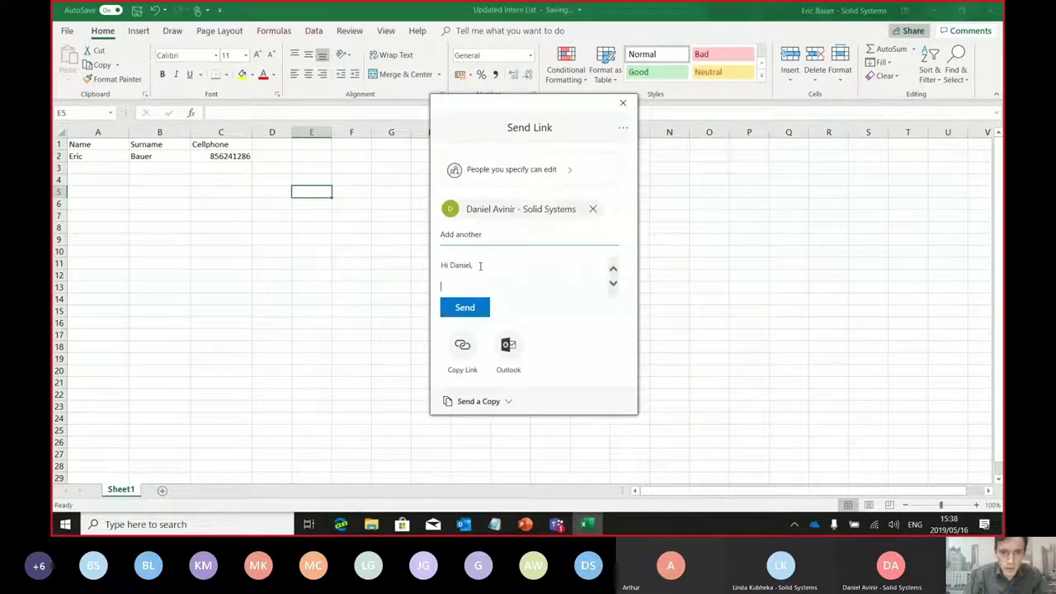
{"action": "type", "text": "I please ne"}
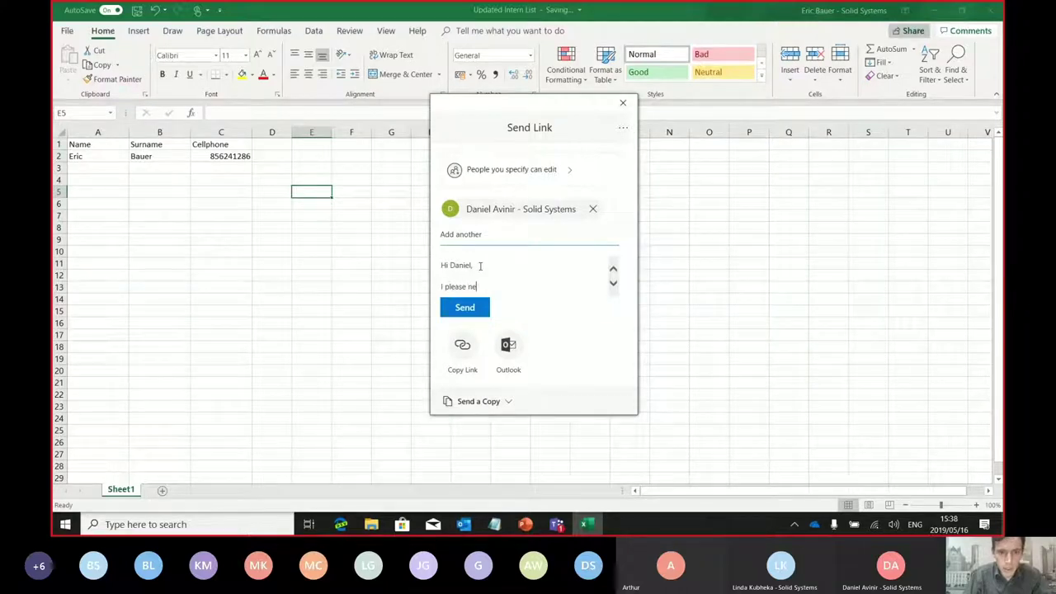
{"action": "type", "text": "ed your"}
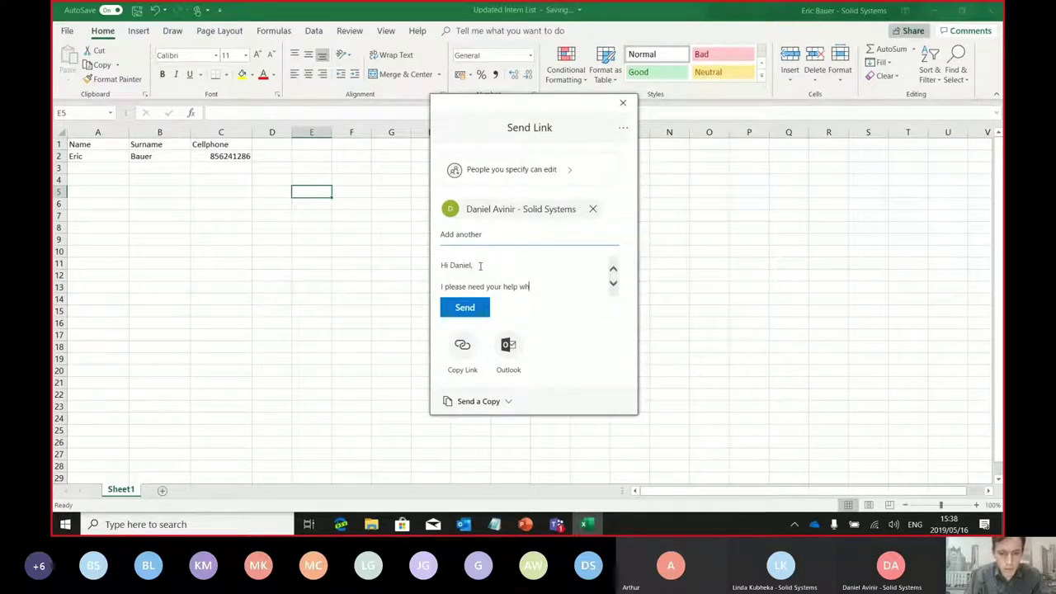
{"action": "type", "text": " help with updai"}
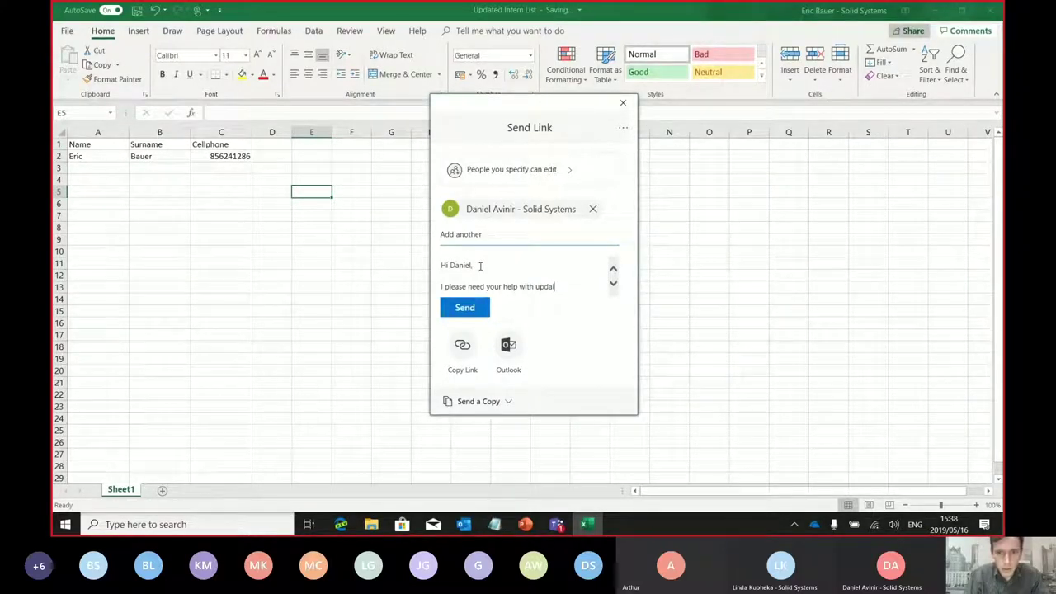
{"action": "type", "text": "ngting this list"}
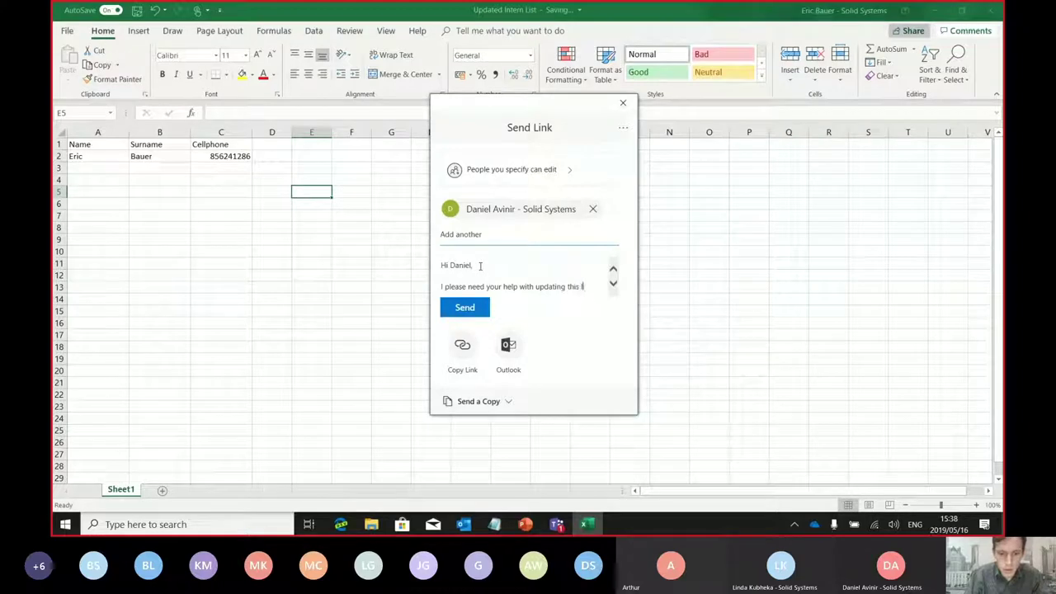
{"action": "left_click", "coordinate": [466, 308]}
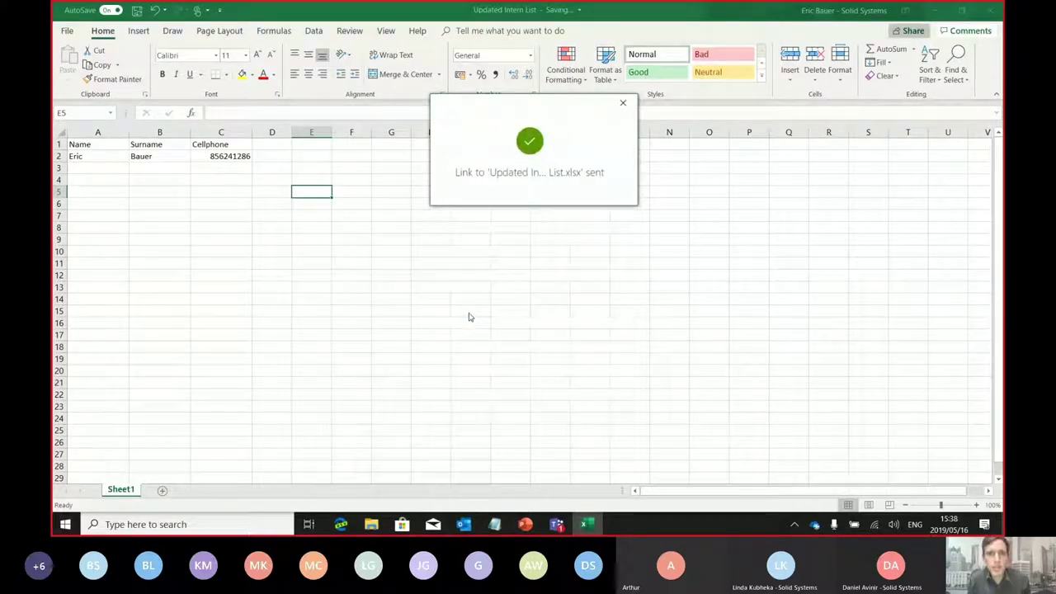
{"action": "left_click", "coordinate": [623, 104]}
Add the next intern's name, surname and cellphone number in row 3
{"action": "left_click", "coordinate": [86, 169]}
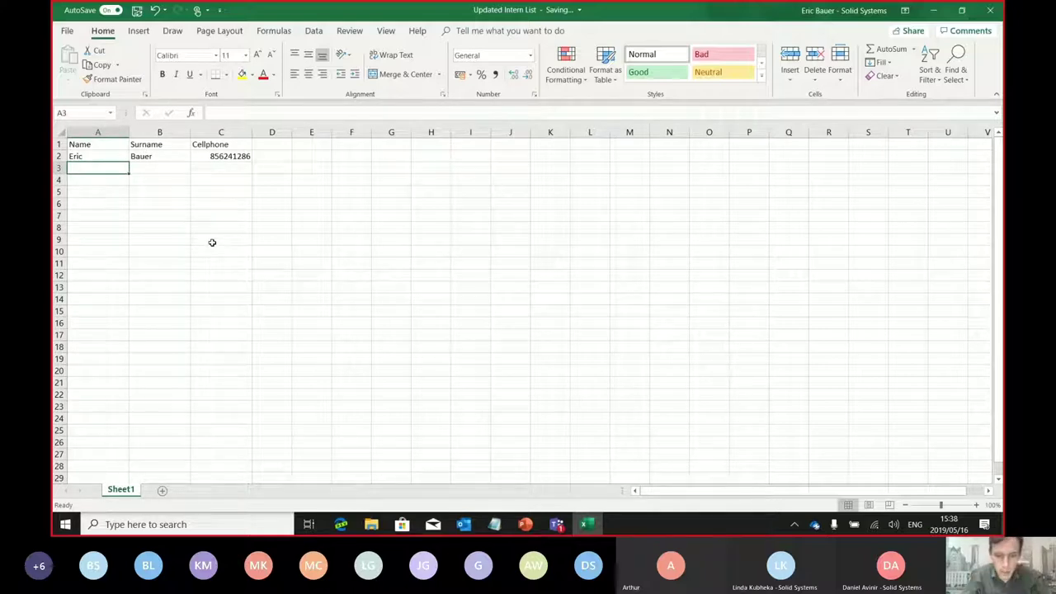
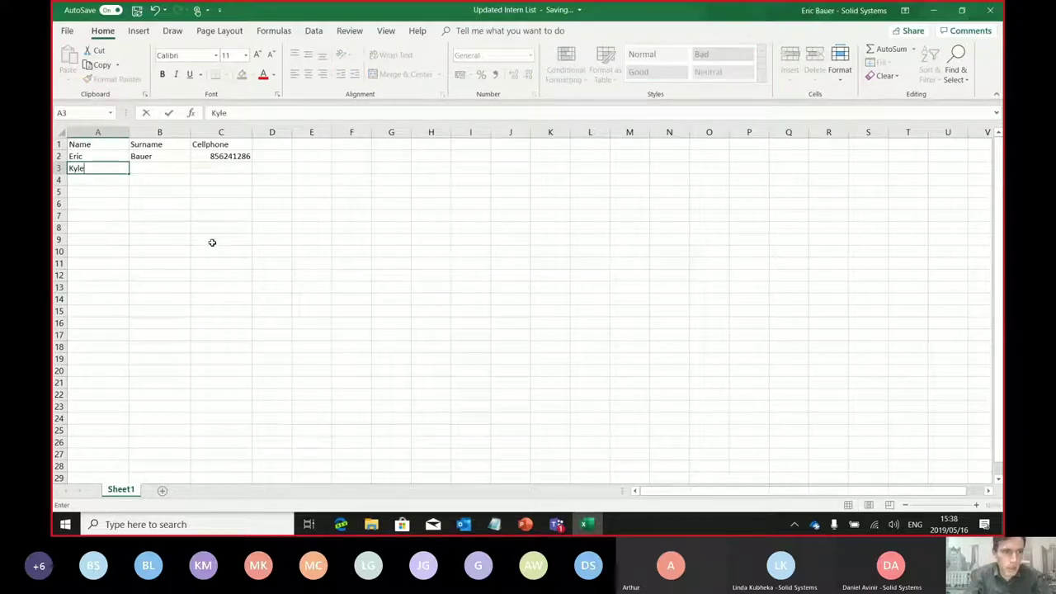
{"action": "key", "text": "Tab"}
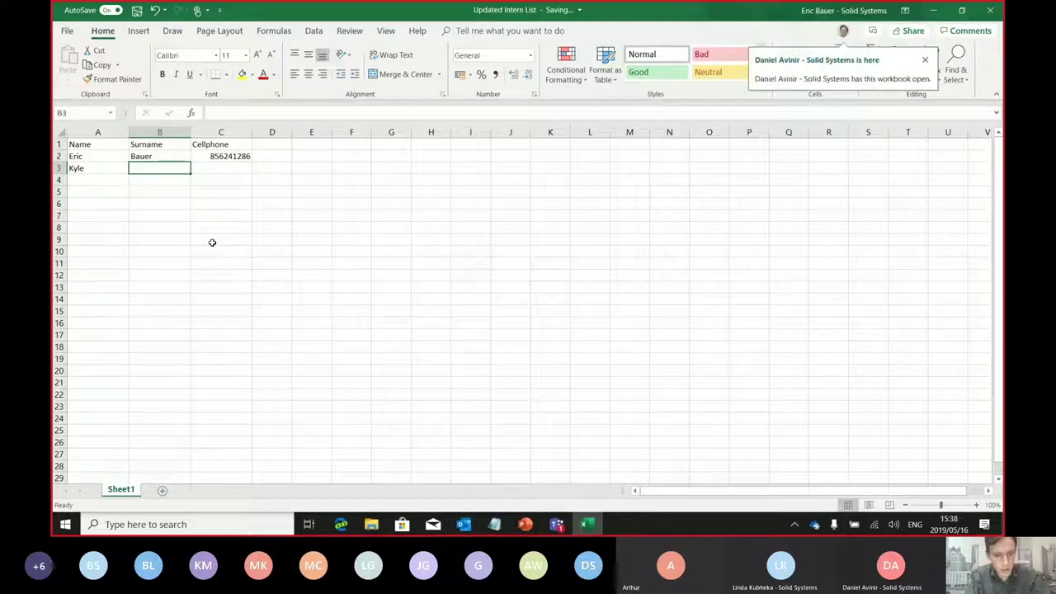
{"action": "key", "text": "Tab"}
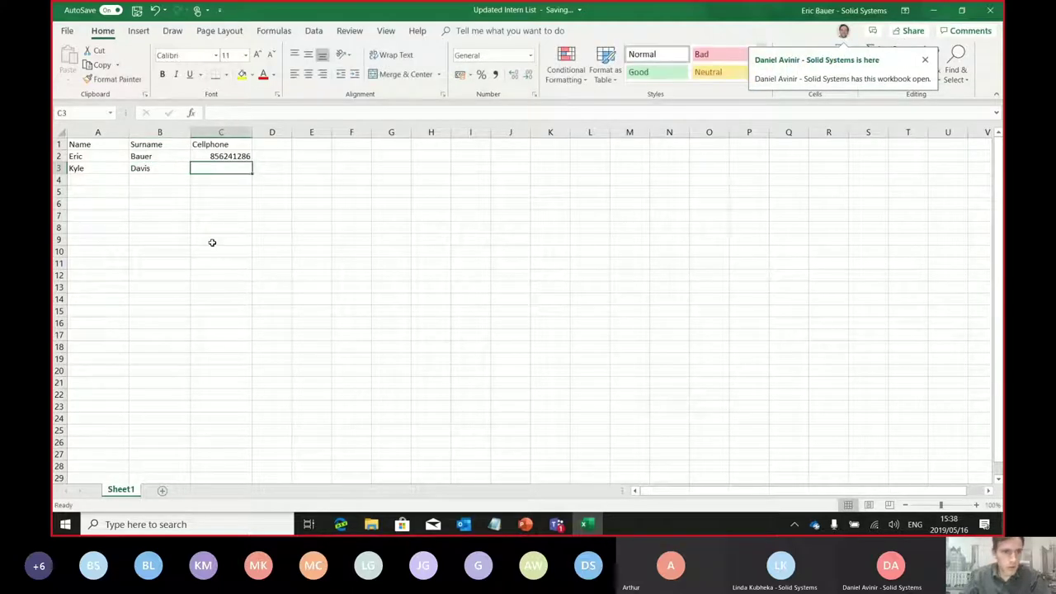
{"action": "type", "text": "0"}
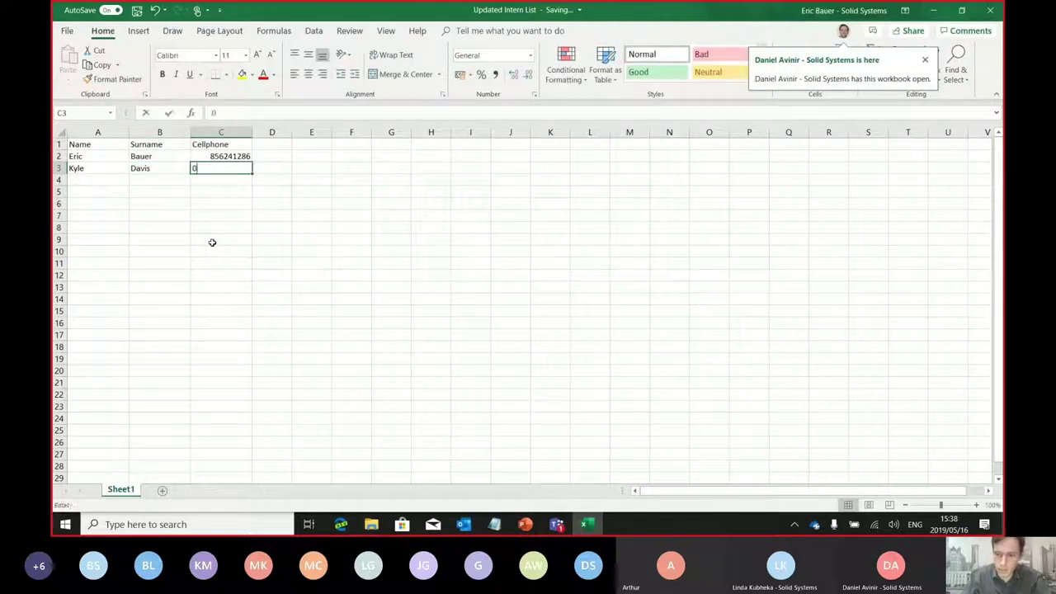
{"action": "type", "text": "5236583523658952"}
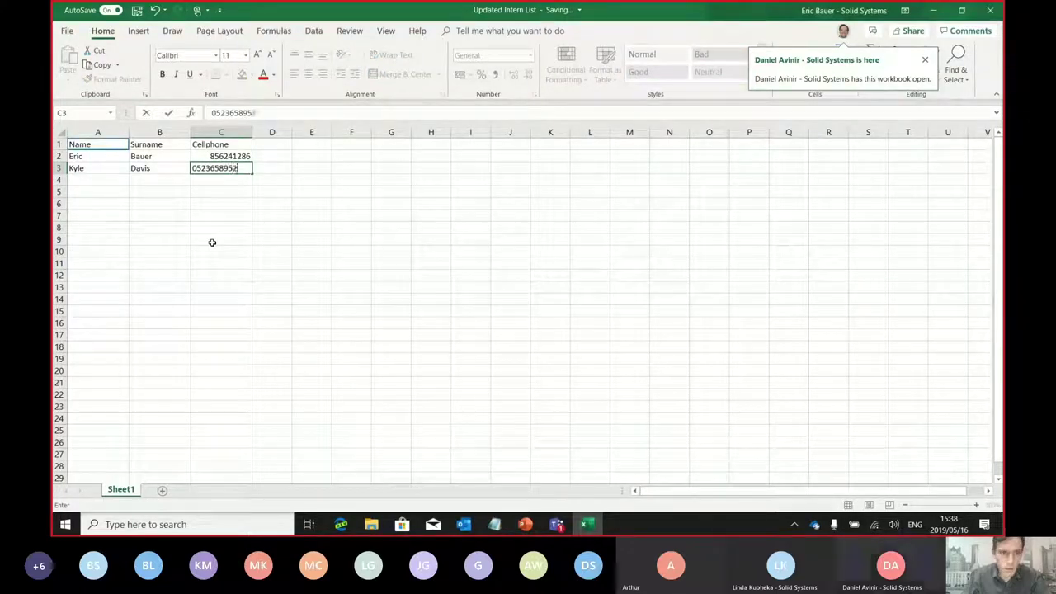
{"action": "left_click", "coordinate": [191, 240]}
Check where the co-author is editing, then close the workbook
{"action": "left_click", "coordinate": [86, 179]}
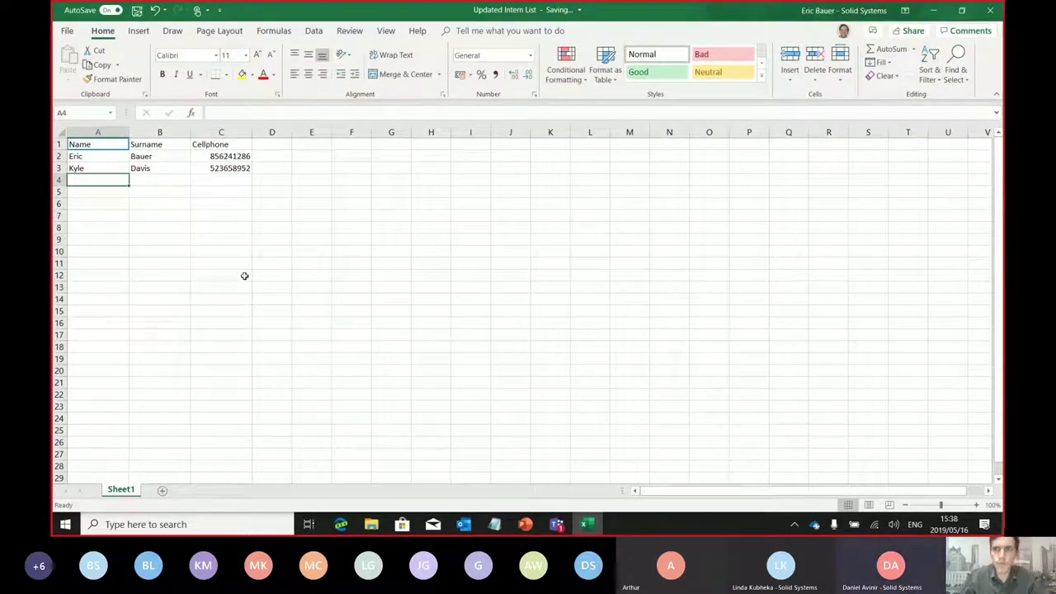
{"action": "left_click", "coordinate": [844, 33]}
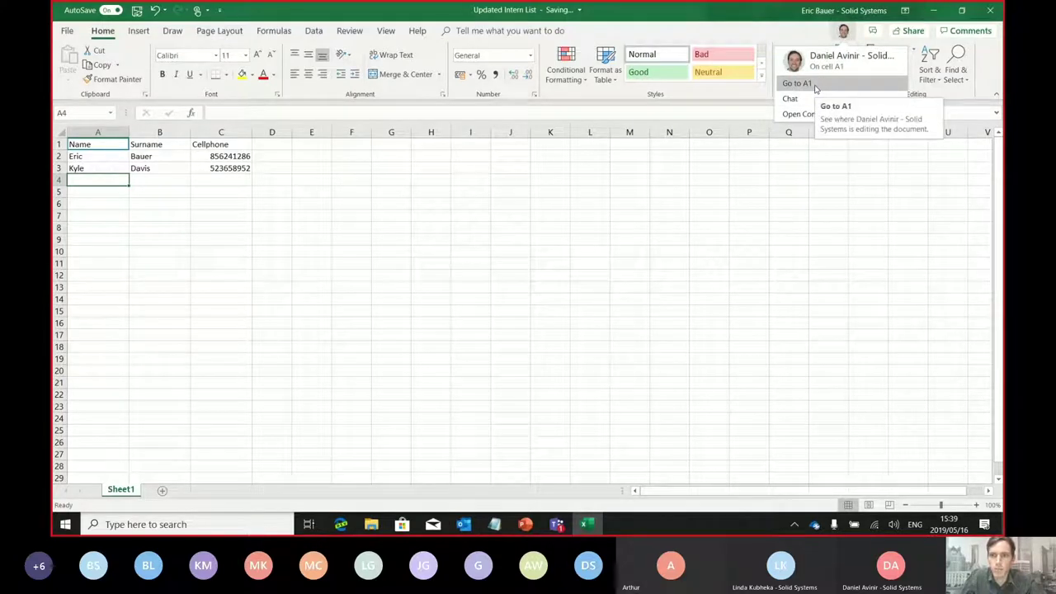
{"action": "mouse_move", "coordinate": [118, 149]}
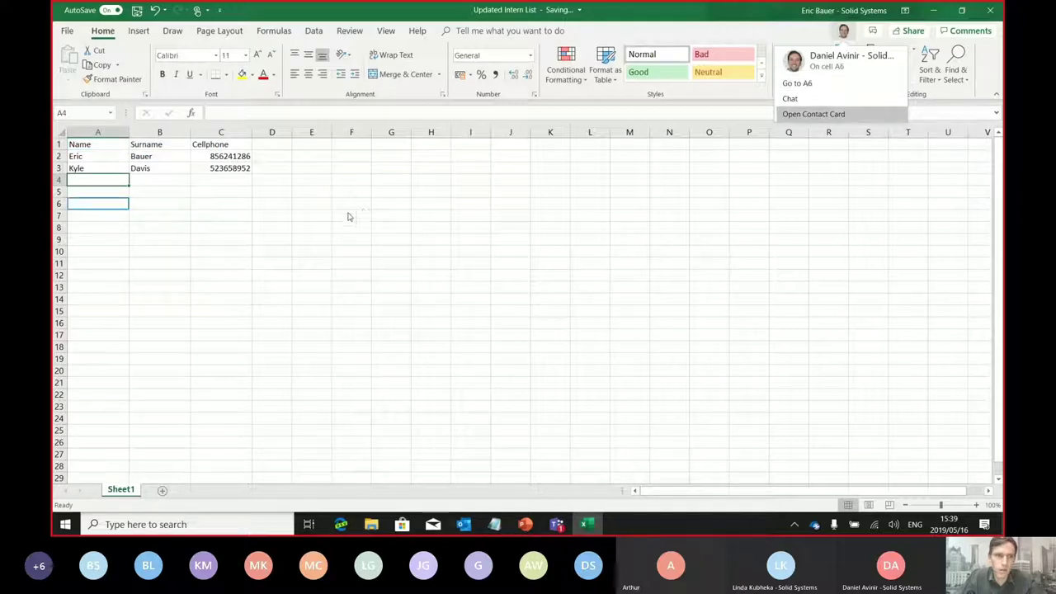
{"action": "left_click", "coordinate": [402, 190]}
{"action": "left_click", "coordinate": [297, 253]}
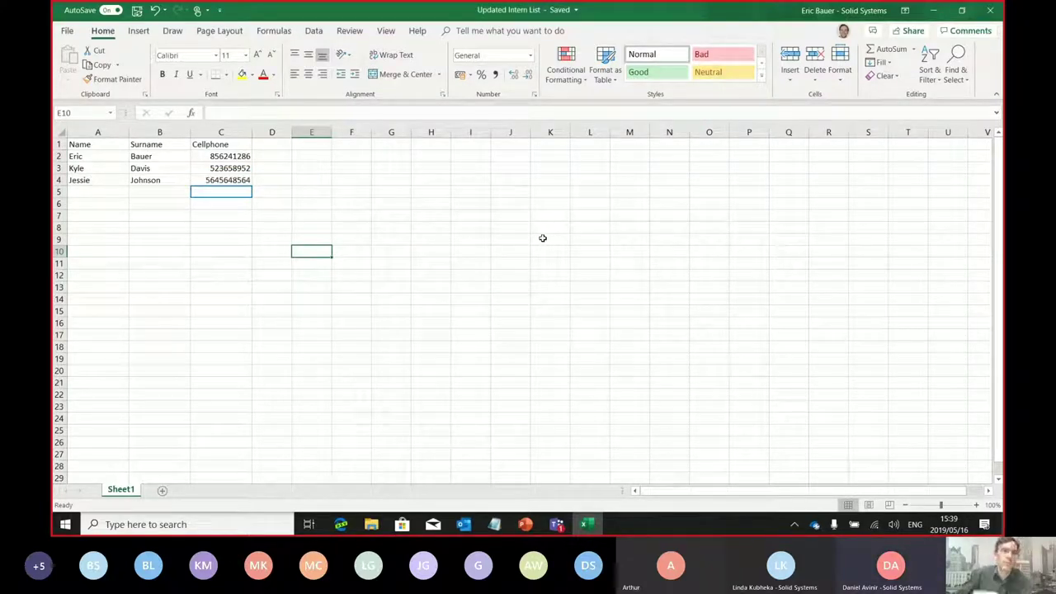
{"action": "left_click", "coordinate": [510, 239]}
{"action": "left_click", "coordinate": [351, 241]}
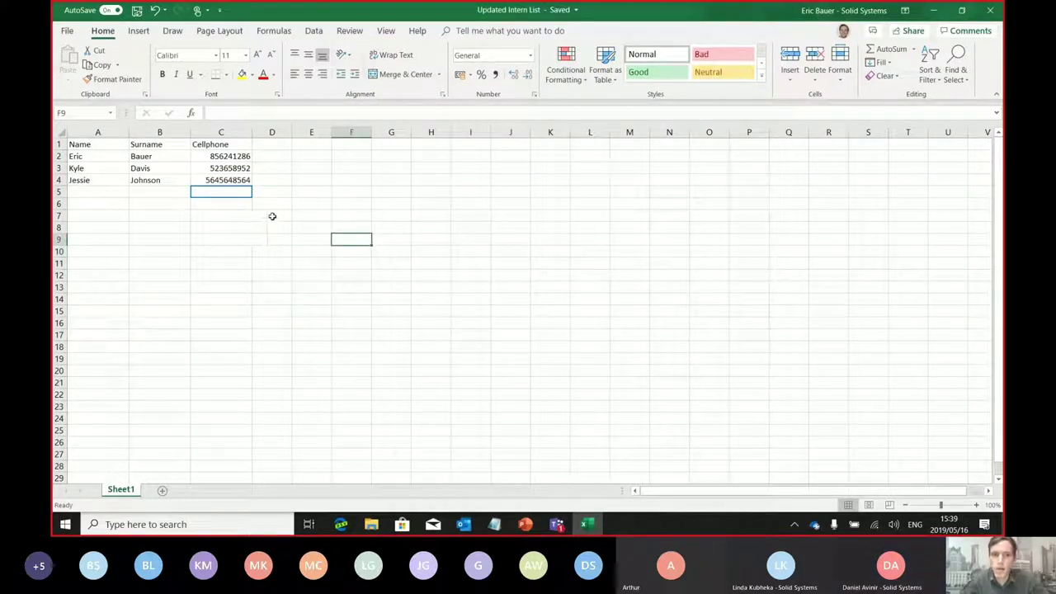
{"action": "left_click", "coordinate": [273, 216]}
{"action": "left_click", "coordinate": [304, 217]}
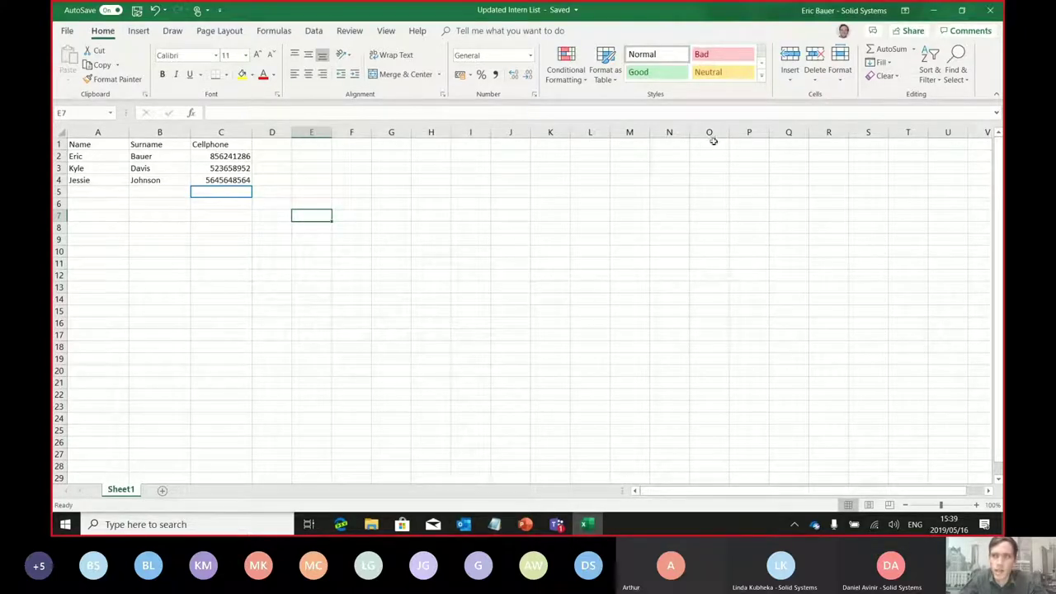
{"action": "left_click", "coordinate": [990, 10]}
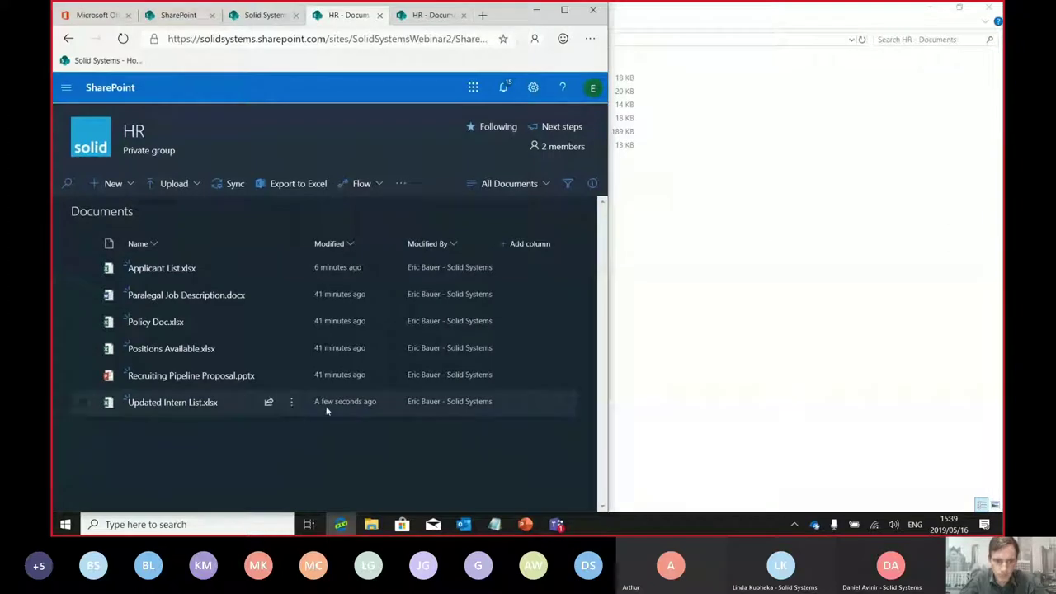
Bring the synced HR - Documents folder in File Explorer to the front
{"action": "left_click", "coordinate": [797, 214]}
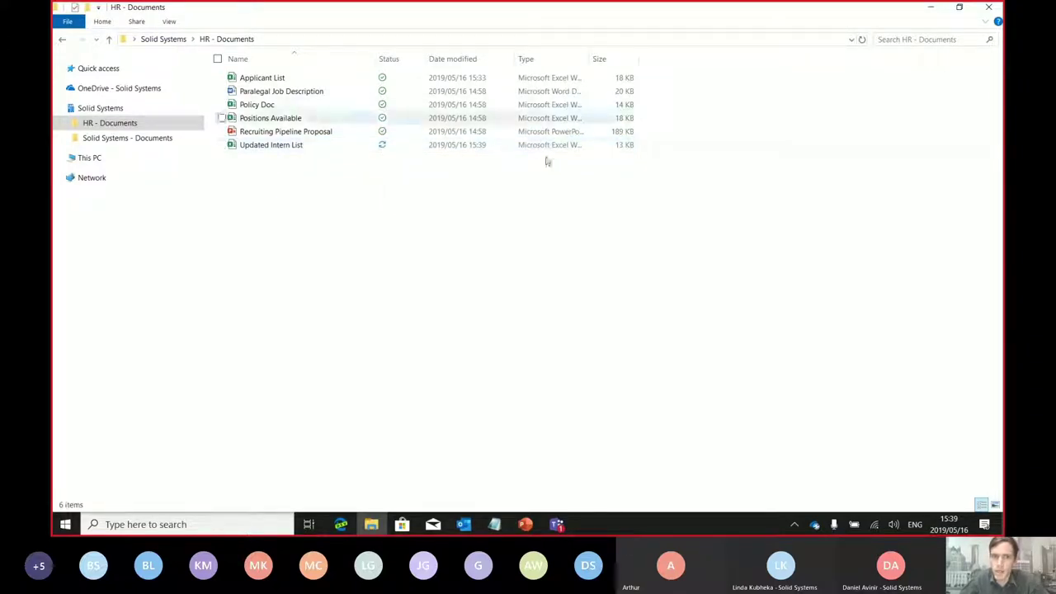
{"action": "mouse_move", "coordinate": [382, 148]}
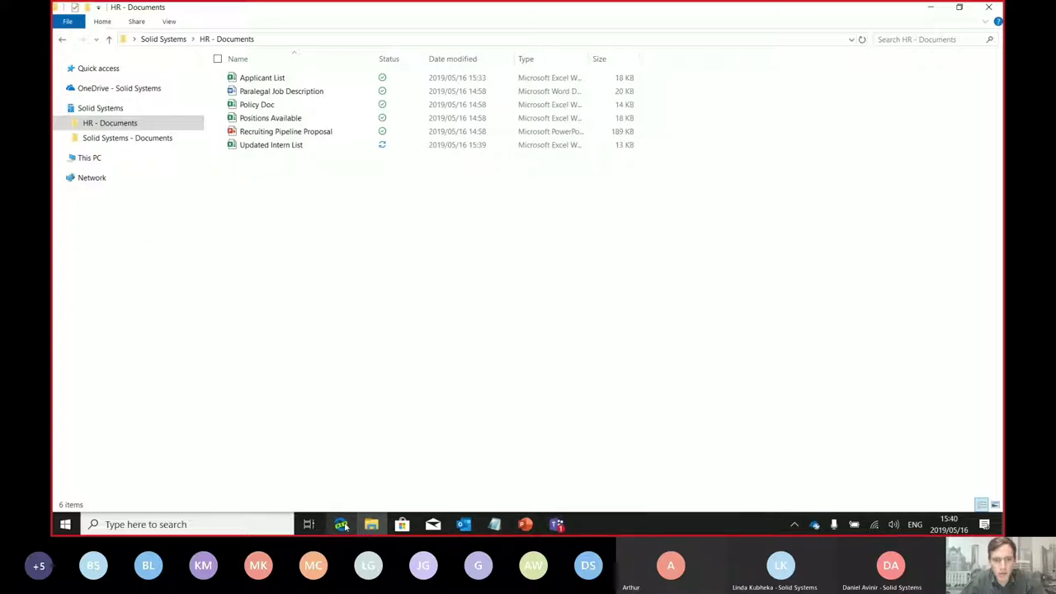
Open the local synced Updated Intern List, review the third intern's row, and close it
{"action": "mouse_move", "coordinate": [341, 525]}
{"action": "double_click", "coordinate": [288, 146]}
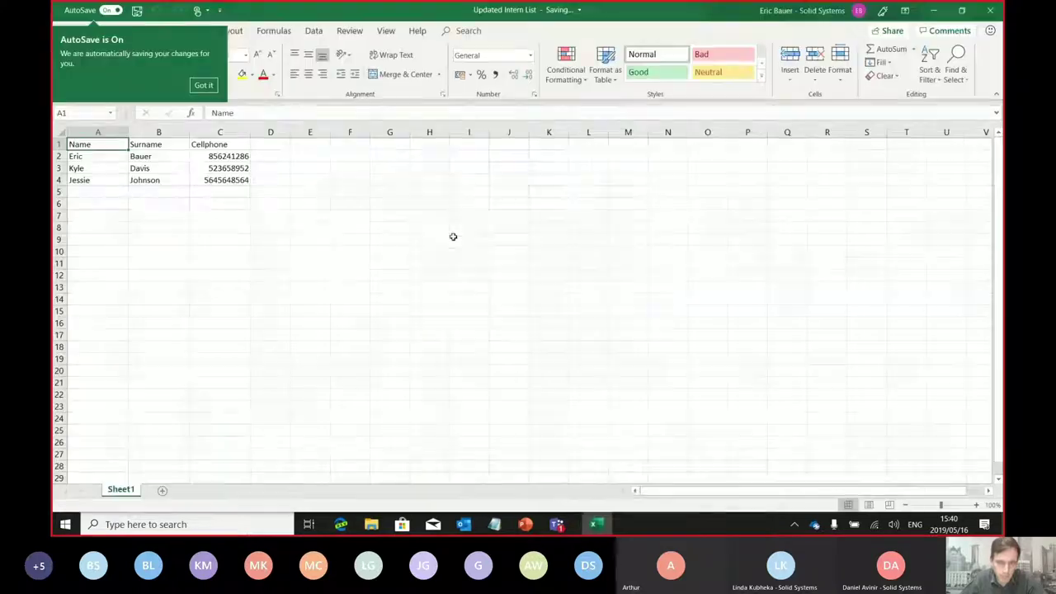
{"action": "left_click", "coordinate": [203, 85]}
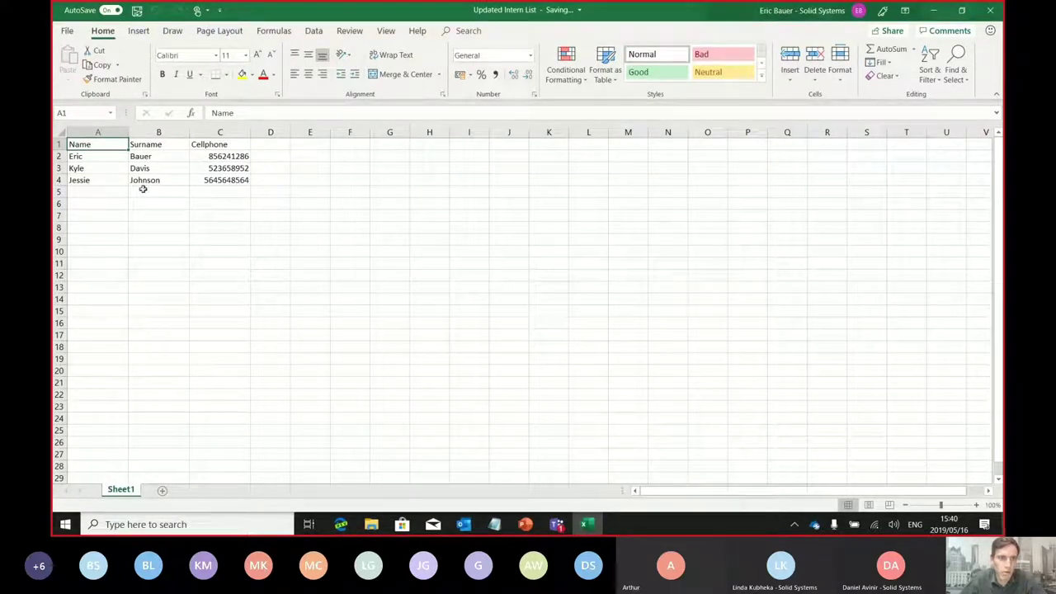
{"action": "left_click", "coordinate": [103, 190]}
{"action": "left_click_drag", "start_coordinate": [83, 180], "coordinate": [242, 179]}
{"action": "left_click", "coordinate": [268, 181]}
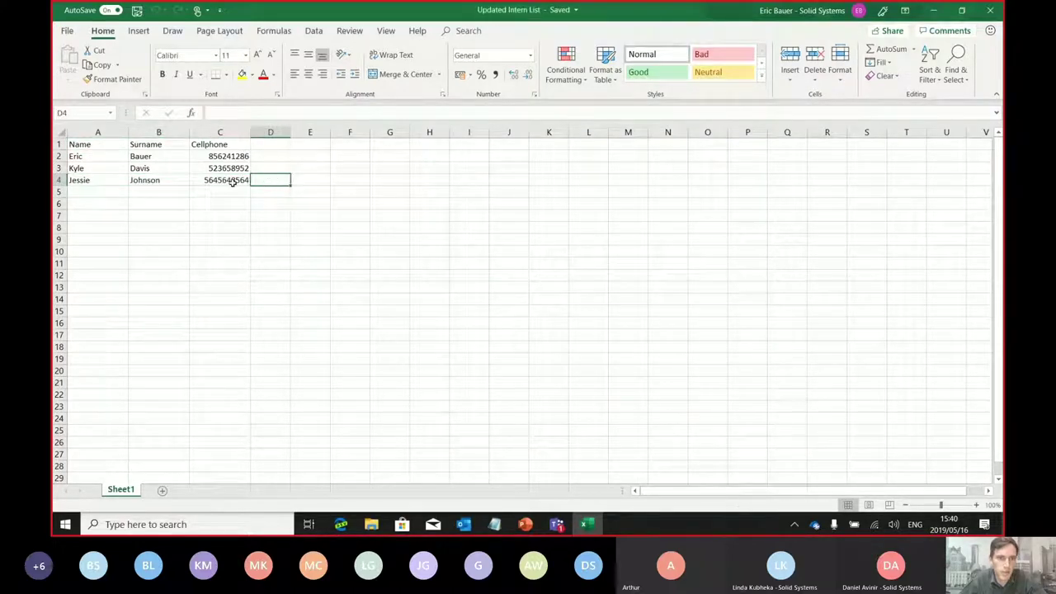
{"action": "left_click", "coordinate": [233, 182]}
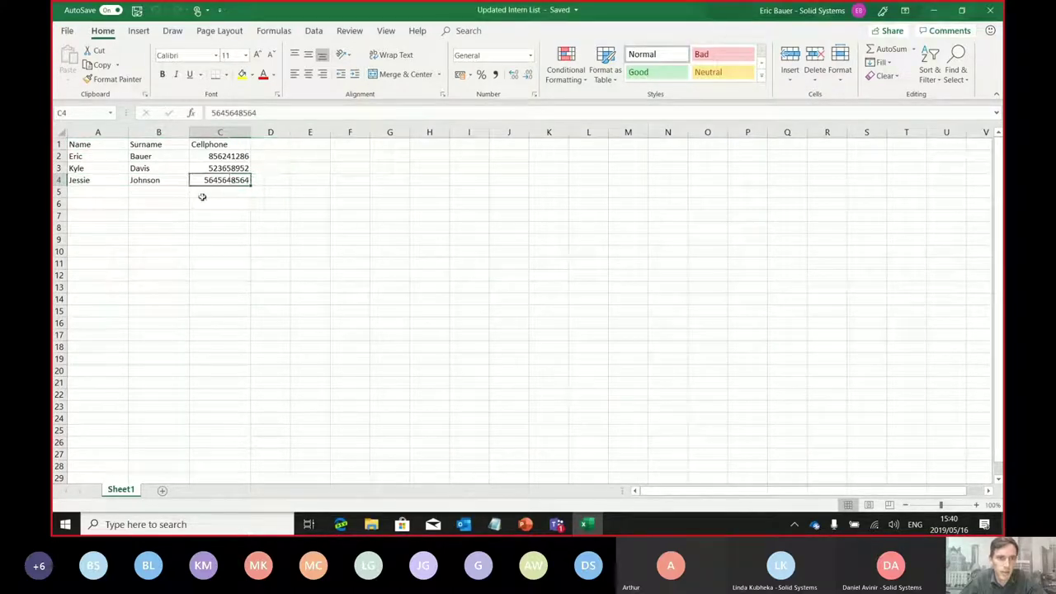
{"action": "left_click", "coordinate": [989, 10]}
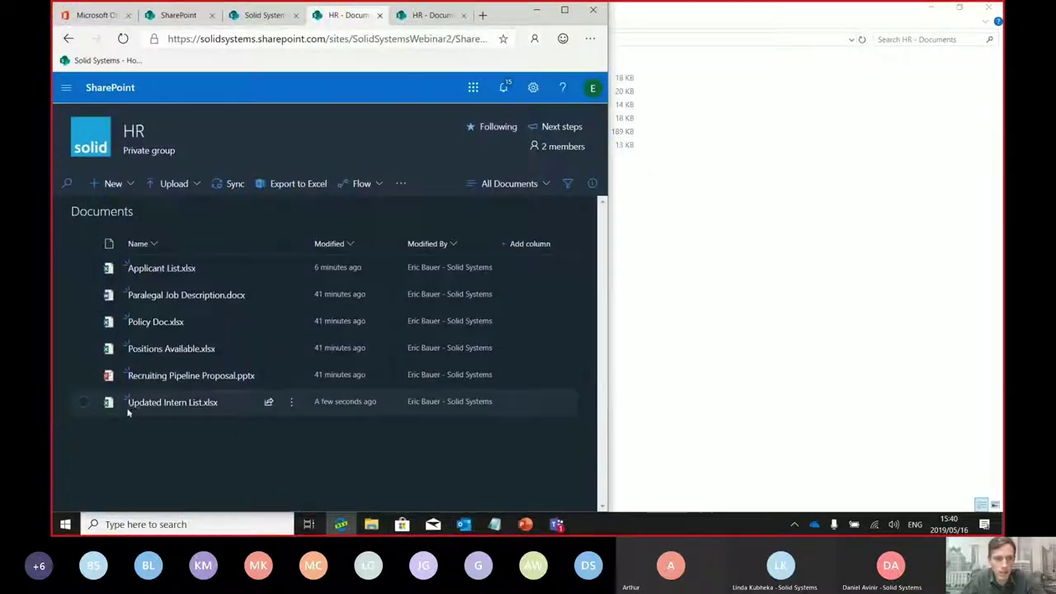
Open Updated Intern List.xlsx in Excel Online and review the headers and three intern rows
{"action": "left_click", "coordinate": [565, 10]}
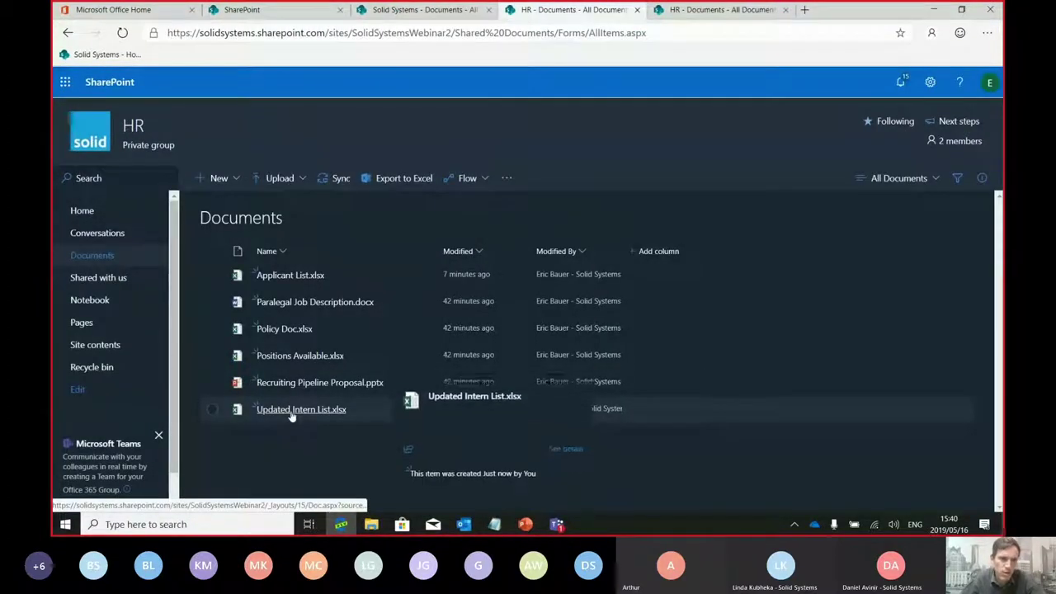
{"action": "left_click", "coordinate": [290, 410]}
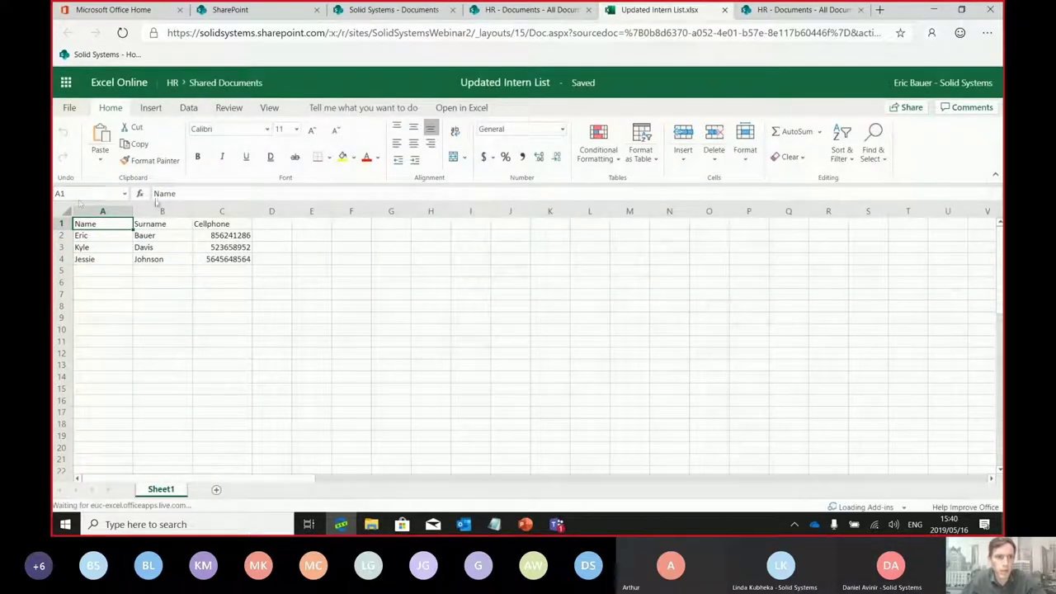
{"action": "left_click_drag", "start_coordinate": [83, 230], "coordinate": [285, 274]}
{"action": "left_click", "coordinate": [314, 320]}
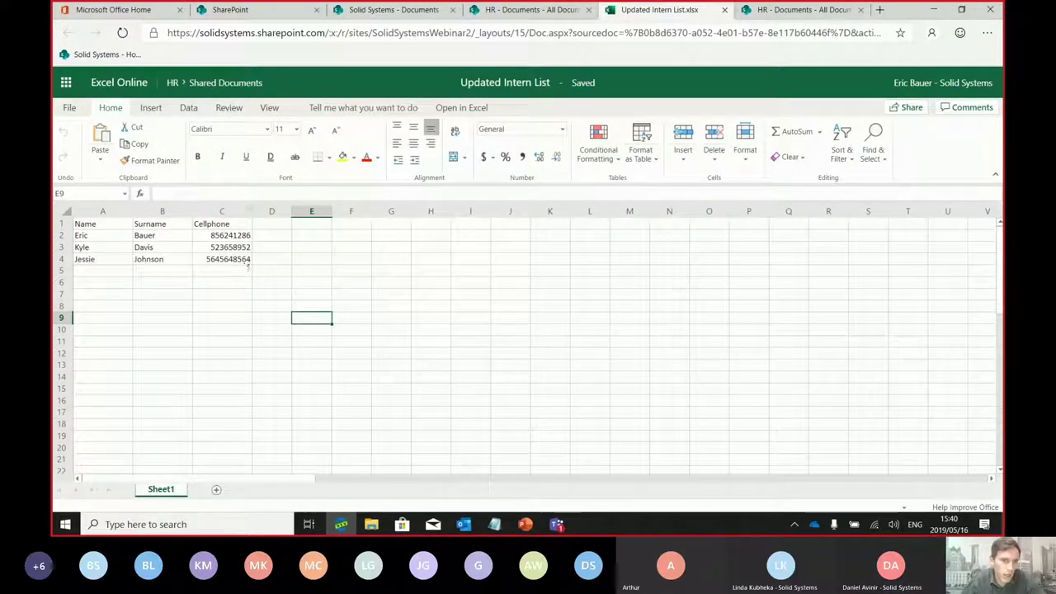
{"action": "left_click_drag", "start_coordinate": [243, 260], "coordinate": [93, 233]}
{"action": "left_click", "coordinate": [174, 333]}
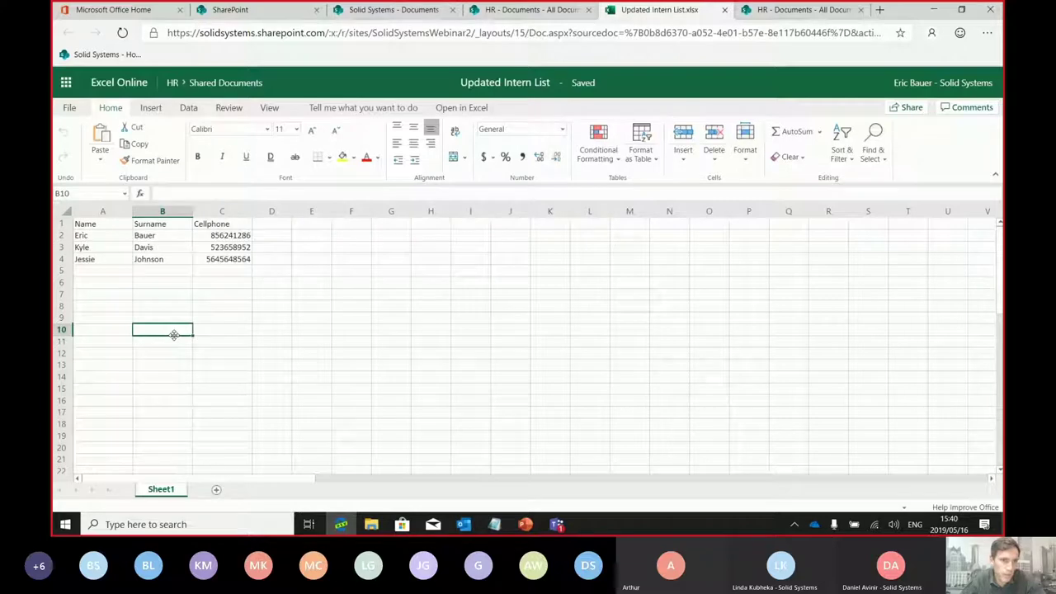
{"action": "left_click", "coordinate": [220, 262]}
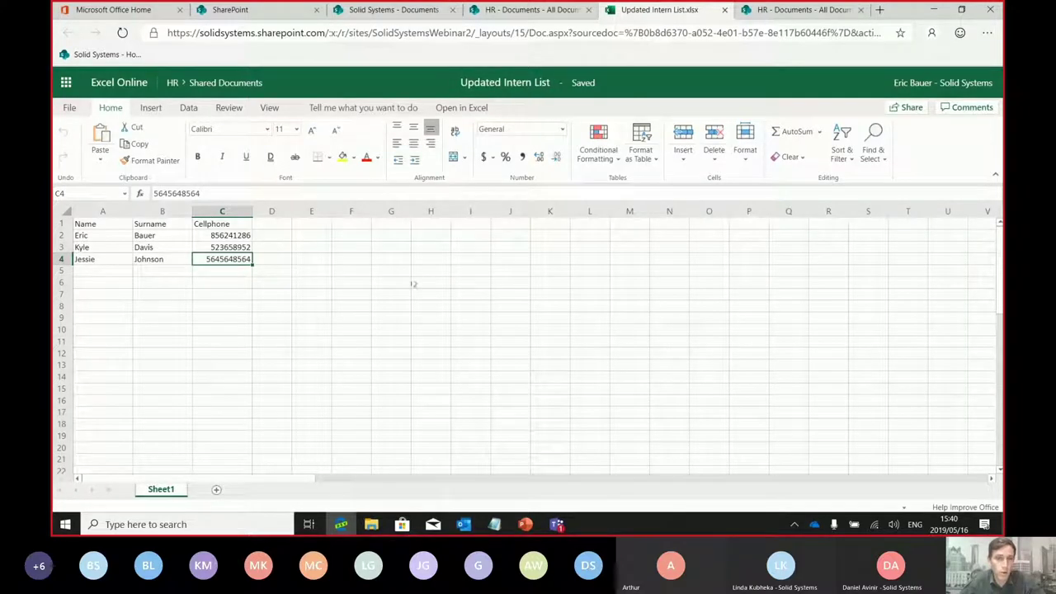
{"action": "left_click", "coordinate": [186, 38]}
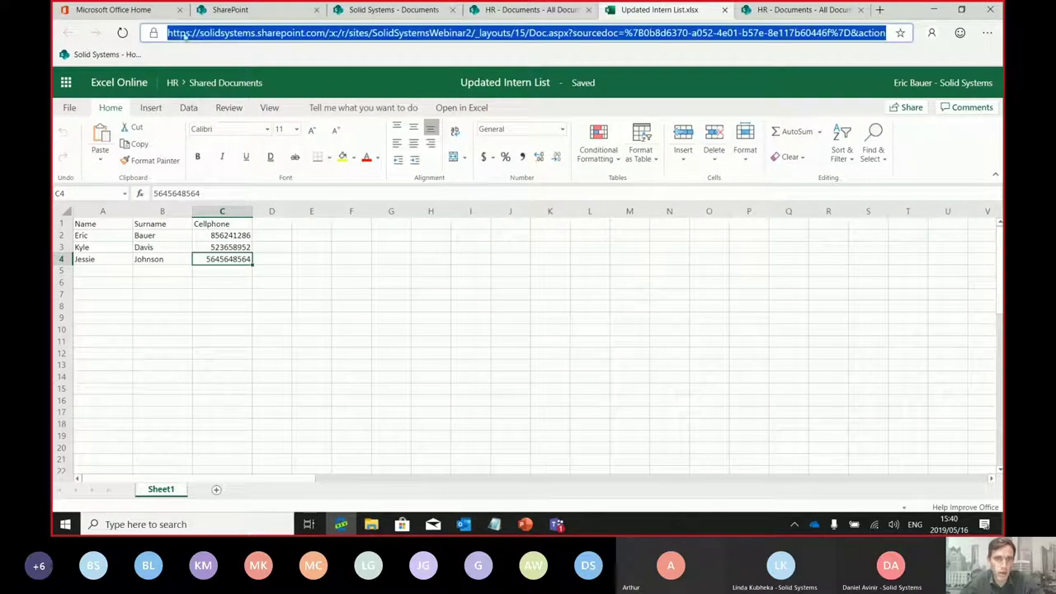
{"action": "left_click", "coordinate": [398, 308]}
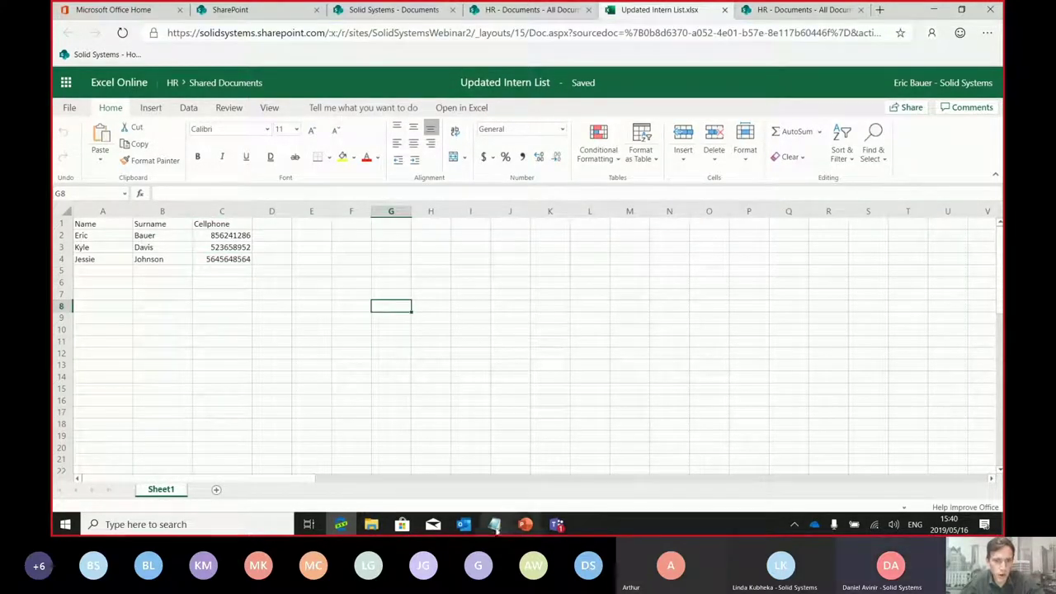
{"action": "left_click", "coordinate": [379, 526]}
Reopen the local intern list in desktop Excel, dismiss the popup, and sign in again
{"action": "double_click", "coordinate": [273, 146]}
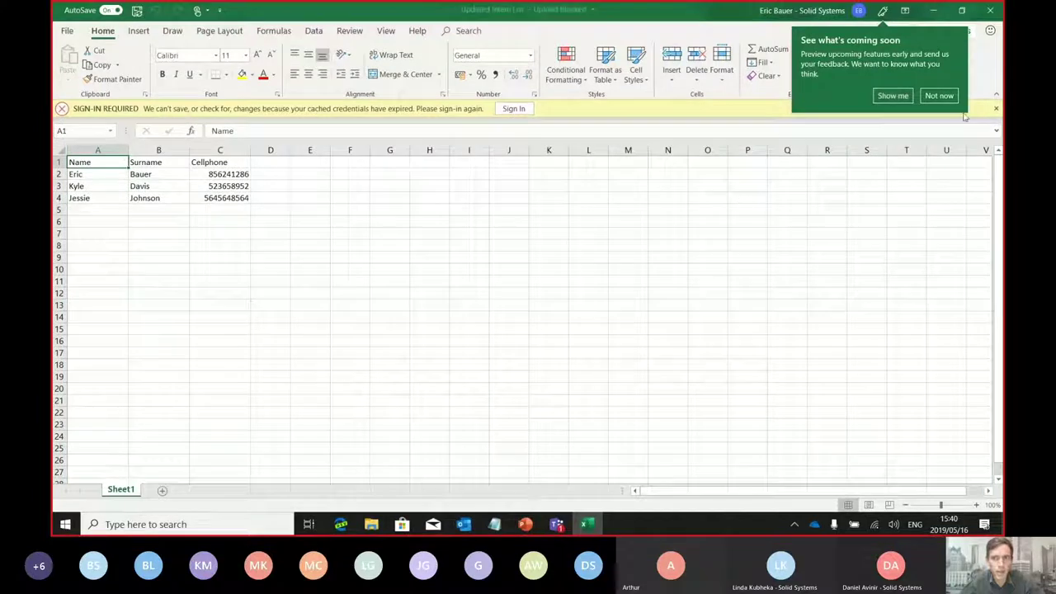
{"action": "left_click", "coordinate": [514, 109]}
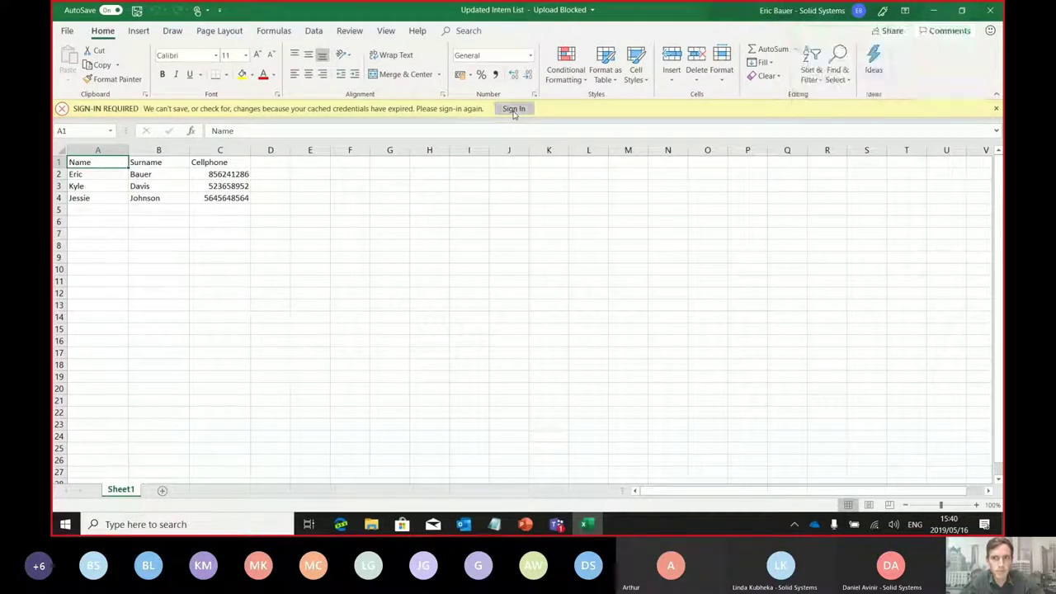
{"action": "left_click", "coordinate": [602, 111]}
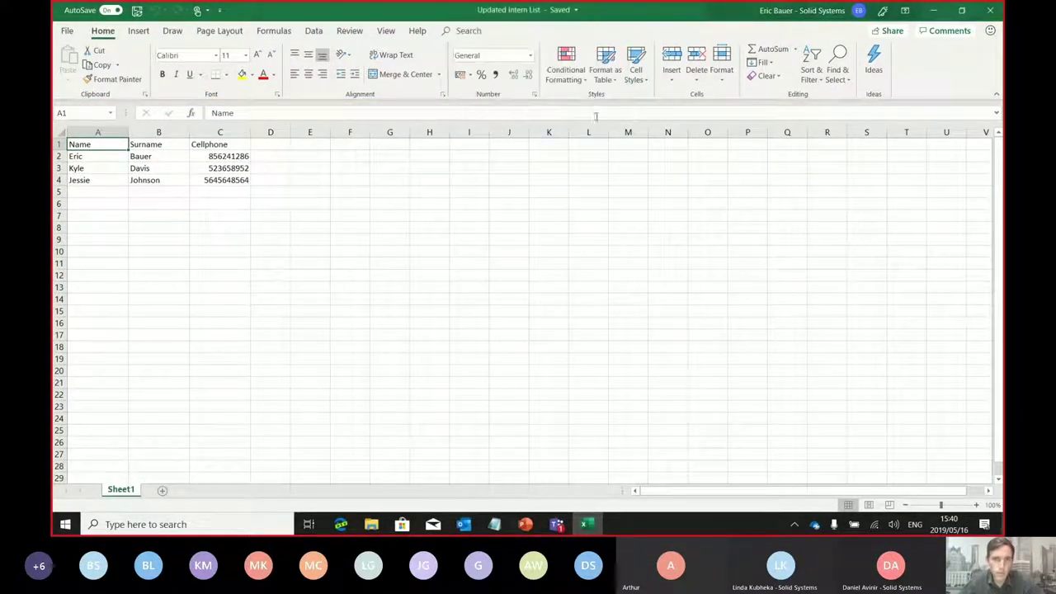
Review the list data and each intern's cellphone number in column C
{"action": "left_click_drag", "start_coordinate": [80, 150], "coordinate": [237, 180]}
{"action": "left_click", "coordinate": [350, 203]}
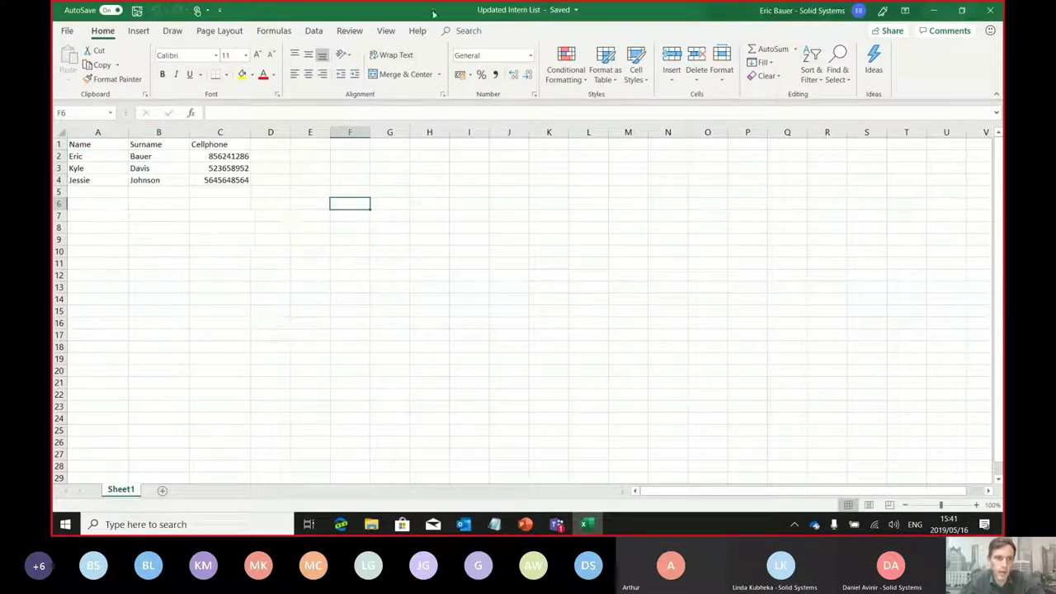
{"action": "left_click_drag", "start_coordinate": [511, 10], "coordinate": [446, 1]}
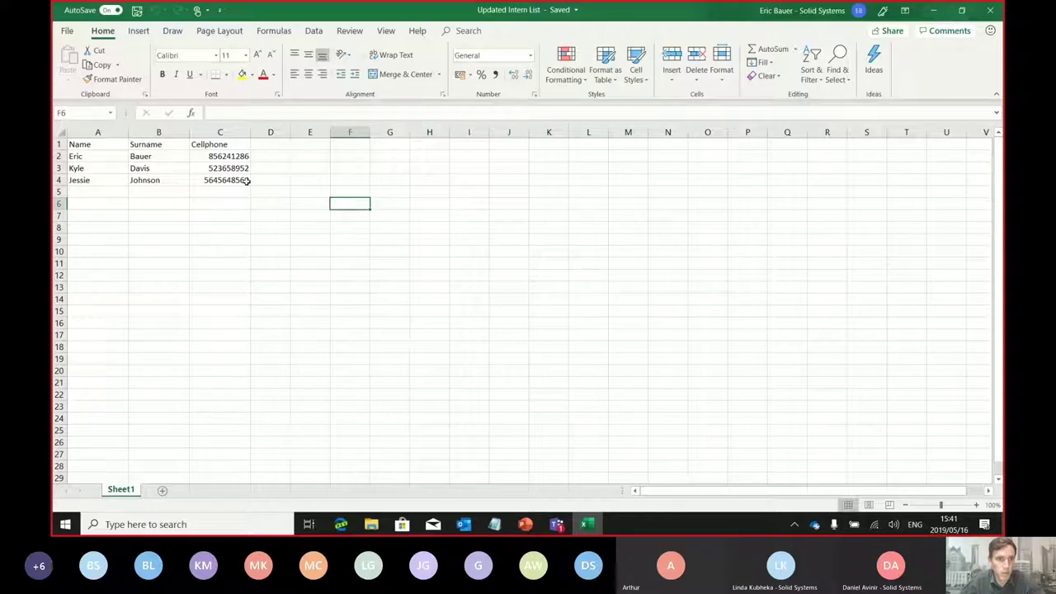
{"action": "left_click", "coordinate": [245, 180]}
{"action": "left_click", "coordinate": [219, 168]}
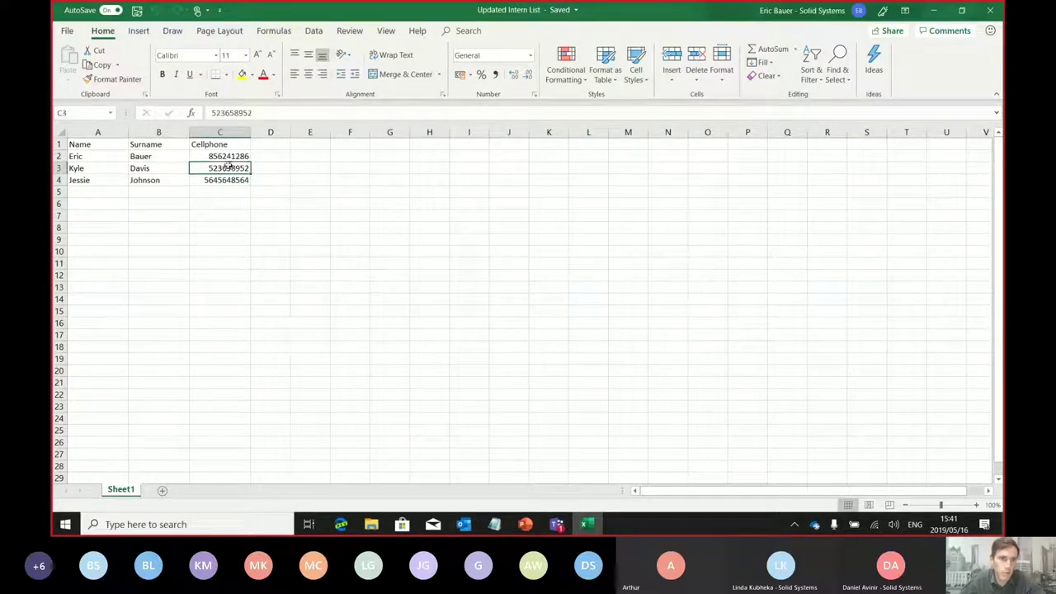
{"action": "left_click", "coordinate": [227, 156]}
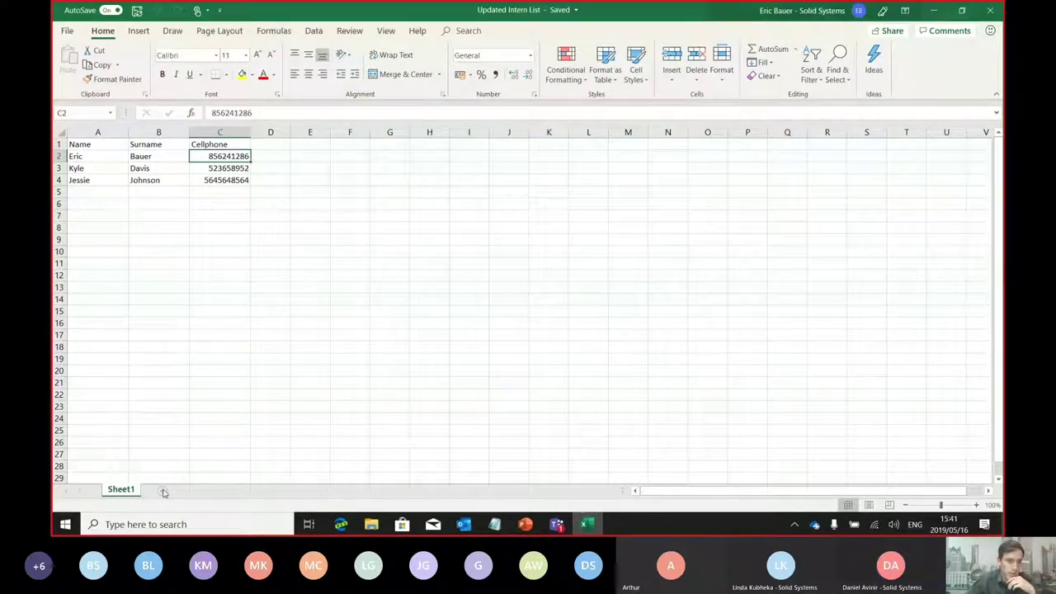
Add and delete a worksheet, then view the signed-in account details
{"action": "left_click", "coordinate": [164, 491]}
{"action": "right_click", "coordinate": [162, 489]}
{"action": "left_click", "coordinate": [193, 356]}
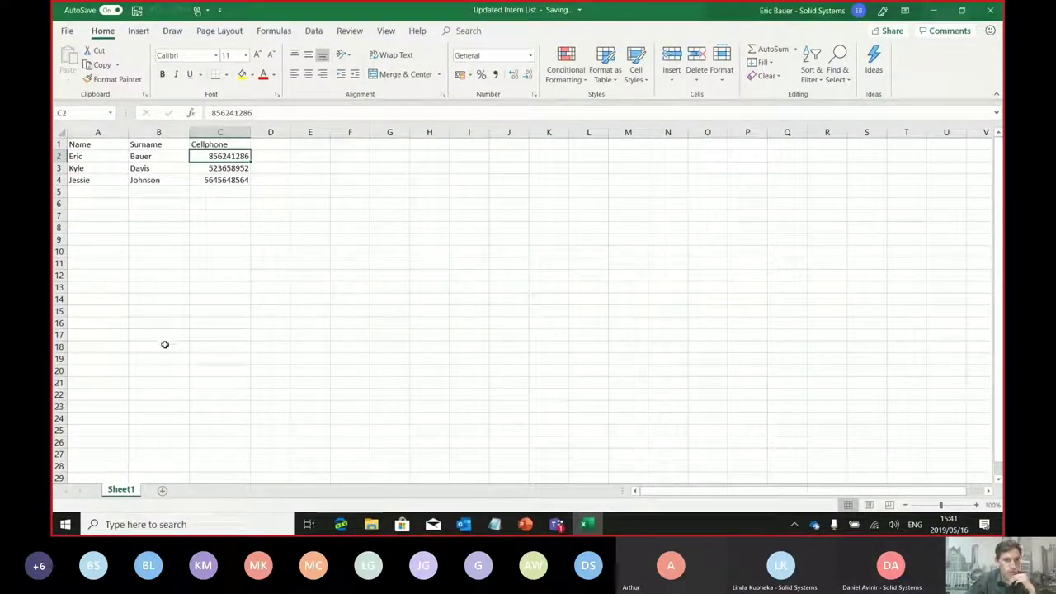
{"action": "left_click", "coordinate": [858, 11]}
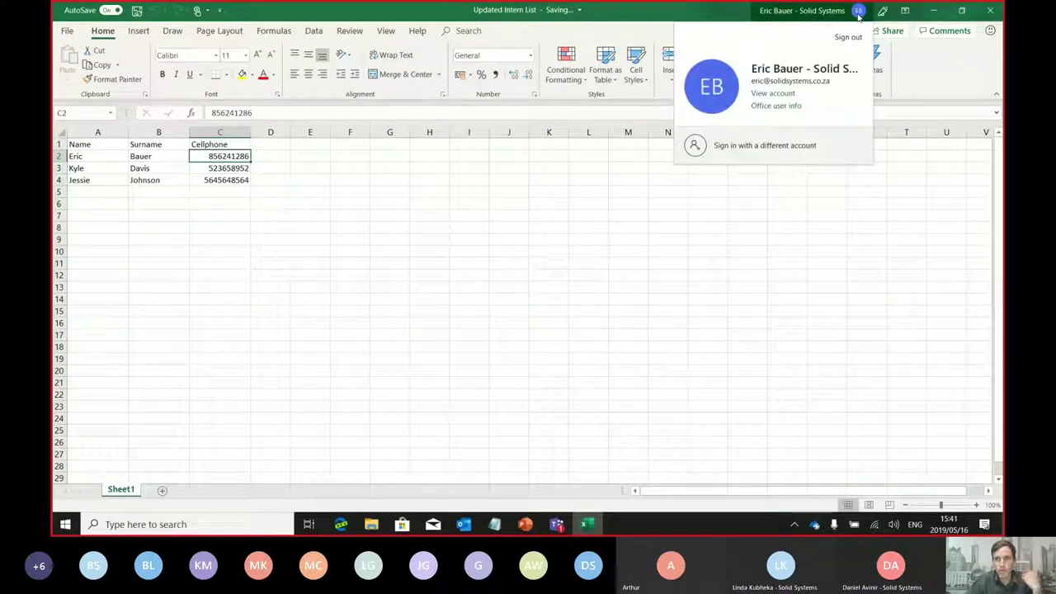
{"action": "left_click", "coordinate": [931, 231]}
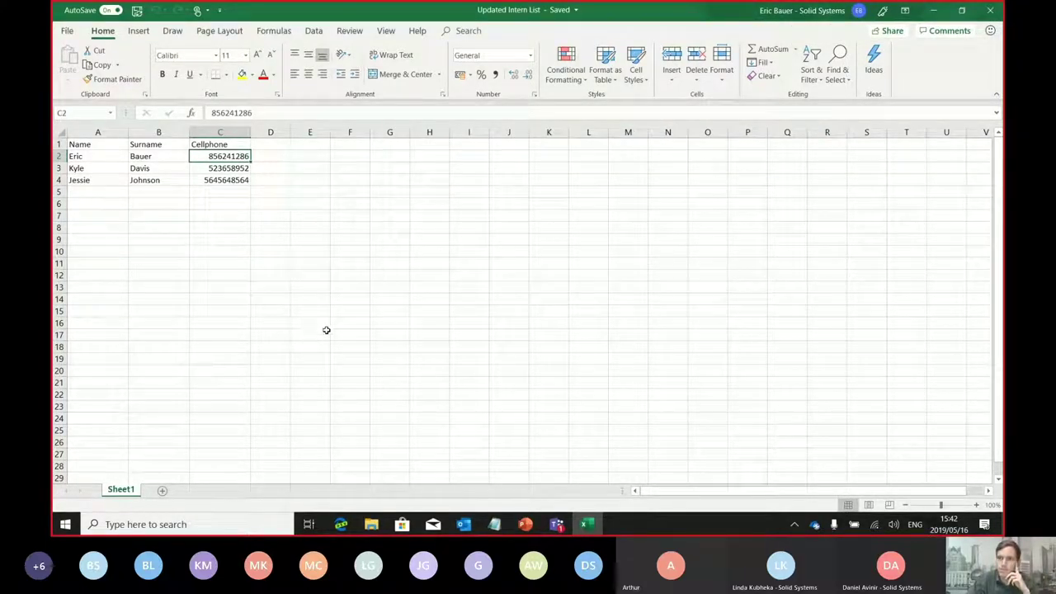
{"action": "key", "text": "alt+Tab"}
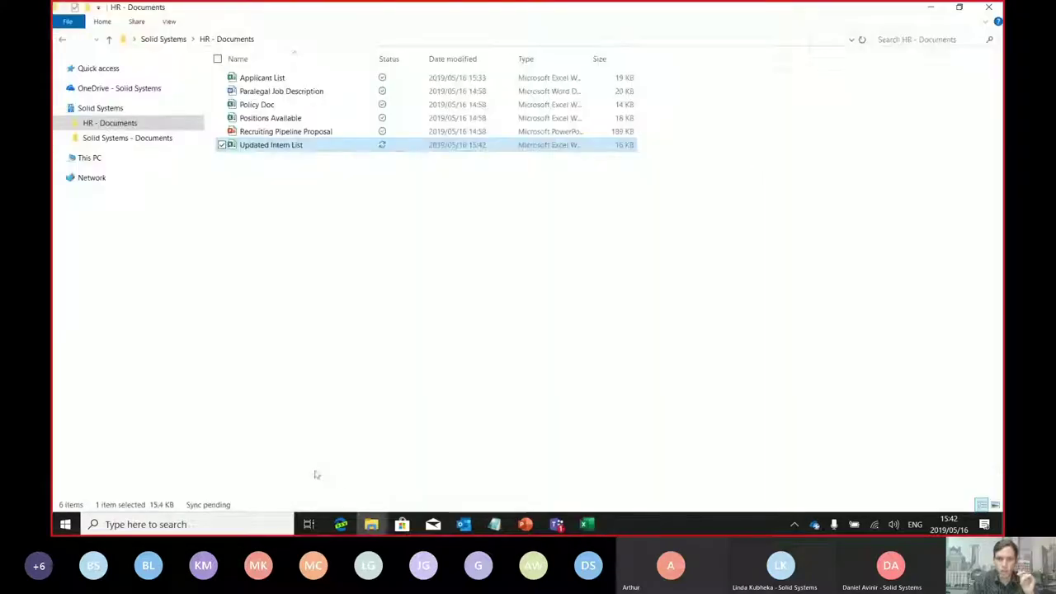
{"action": "key", "text": "alt+Tab"}
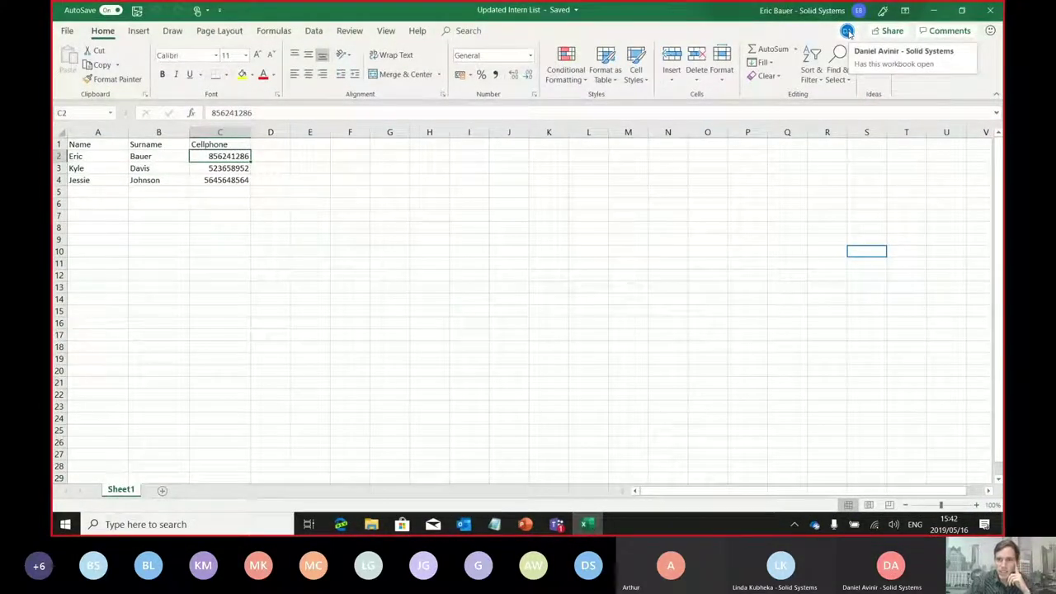
Jump to the co-author's editing location twice, ending on Sheet2 at cells A4 and C4
{"action": "left_click", "coordinate": [847, 31]}
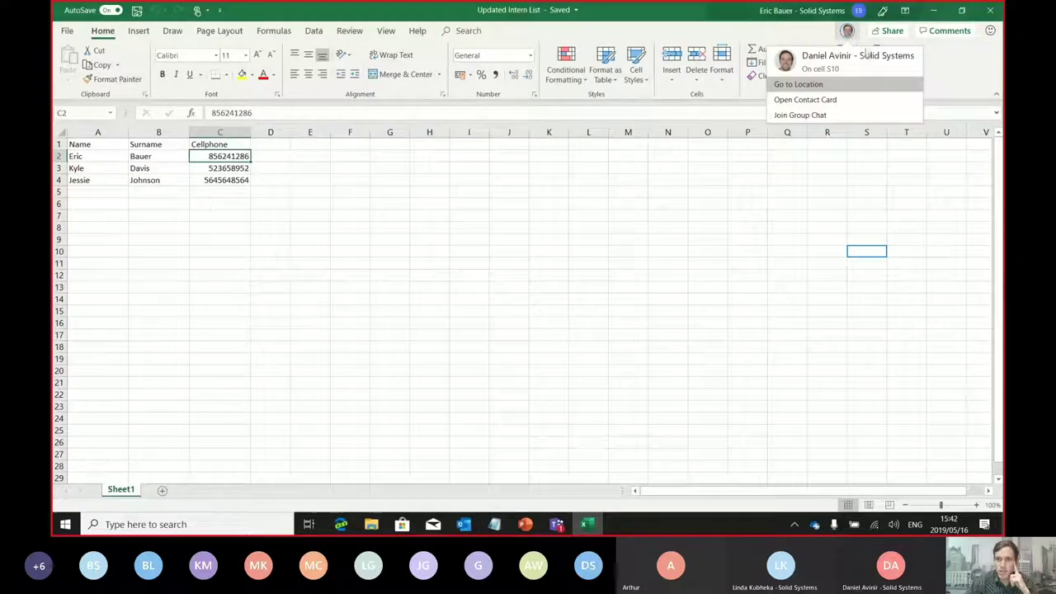
{"action": "left_click", "coordinate": [835, 86]}
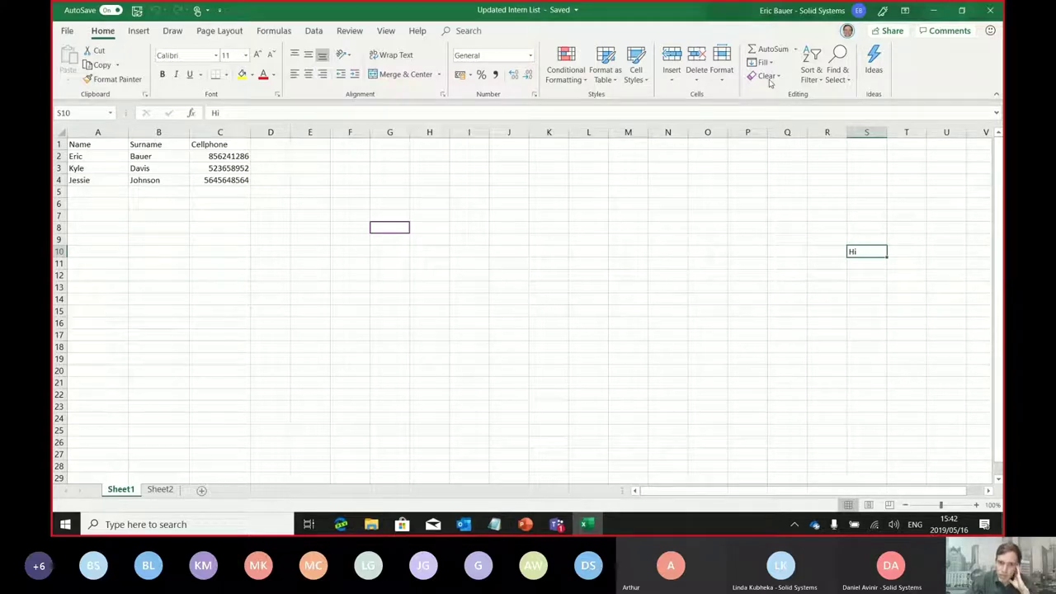
{"action": "left_click", "coordinate": [846, 32]}
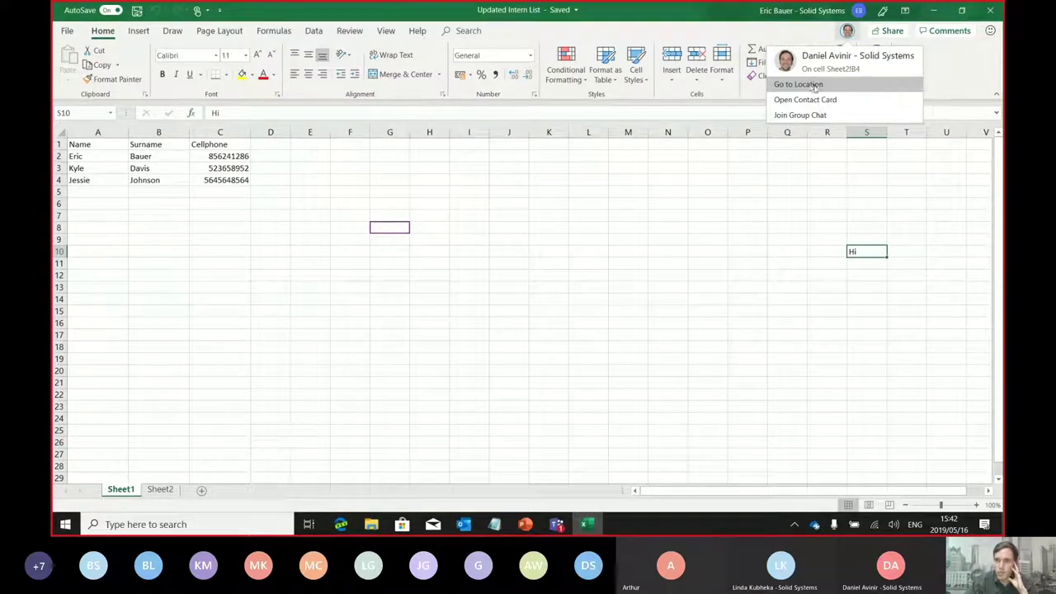
{"action": "left_click", "coordinate": [799, 84]}
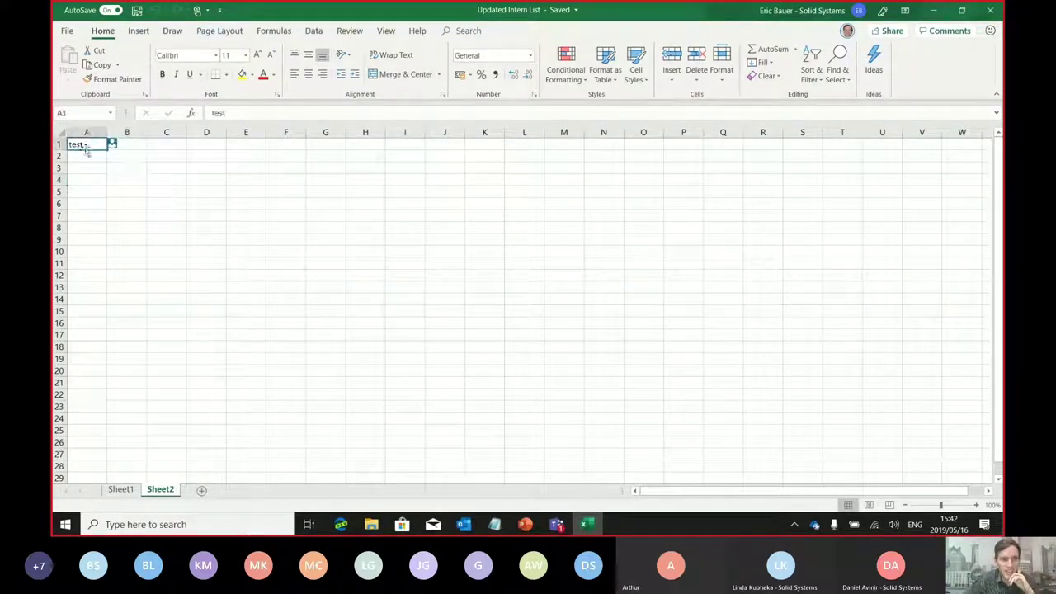
{"action": "left_click", "coordinate": [102, 178]}
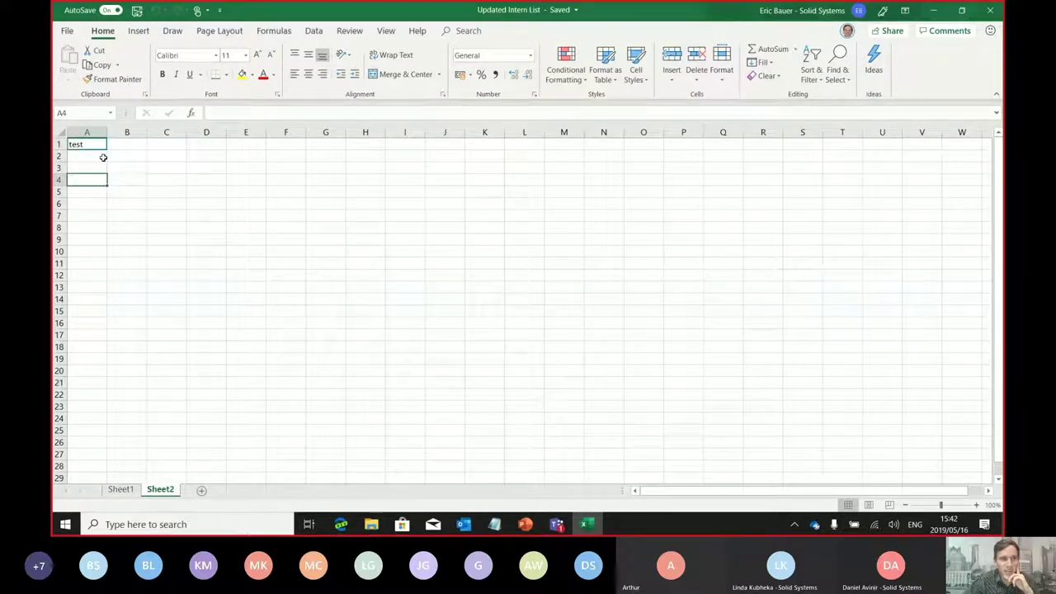
{"action": "left_click", "coordinate": [149, 181]}
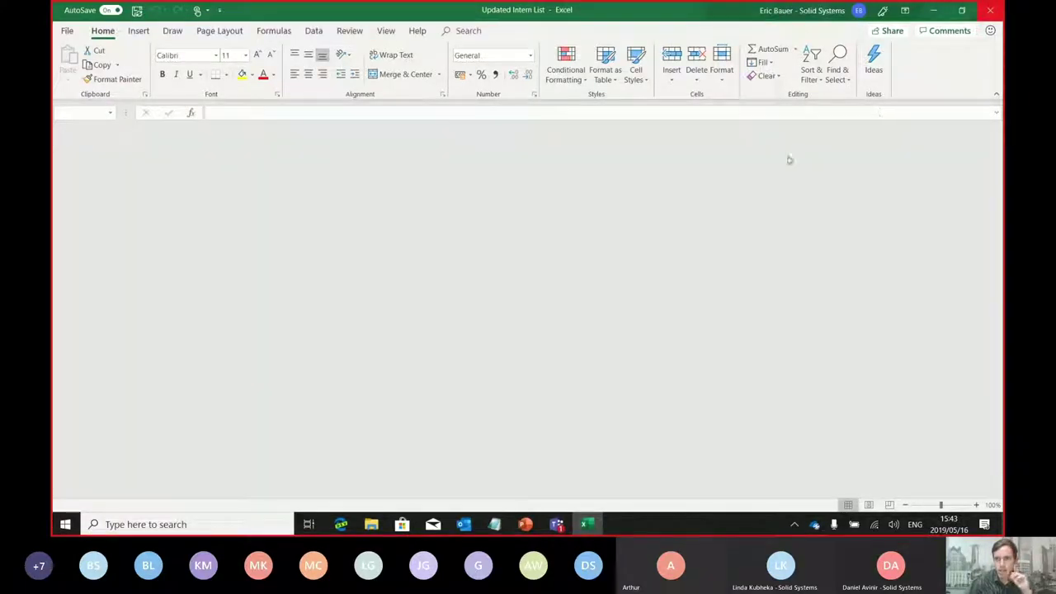
Glance at Updated Intern List in Excel Online in Edge, then return to the HR - Documents folder
{"action": "left_click", "coordinate": [371, 524]}
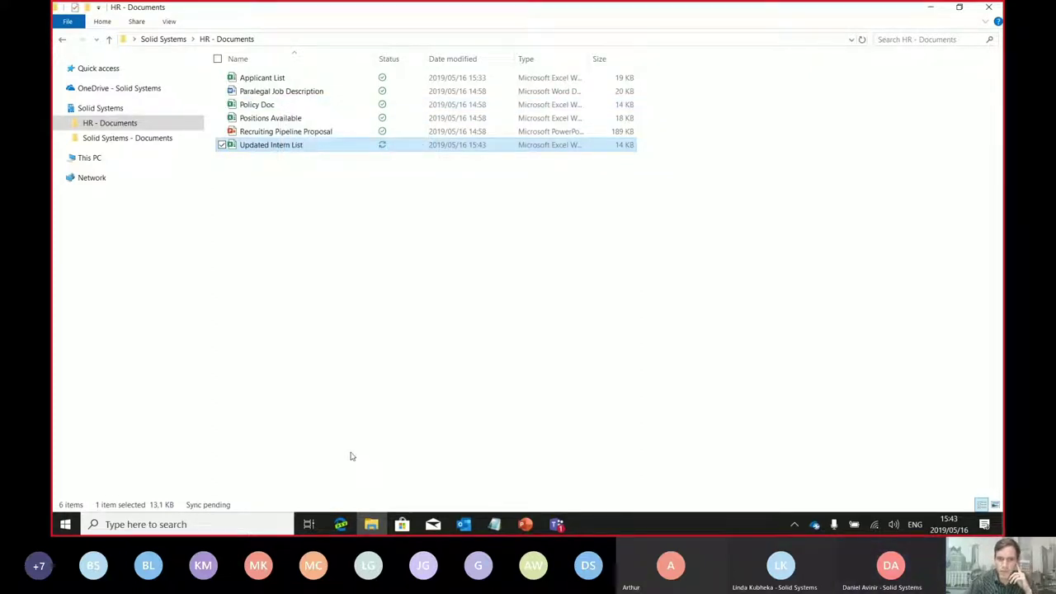
{"action": "left_click", "coordinate": [341, 524]}
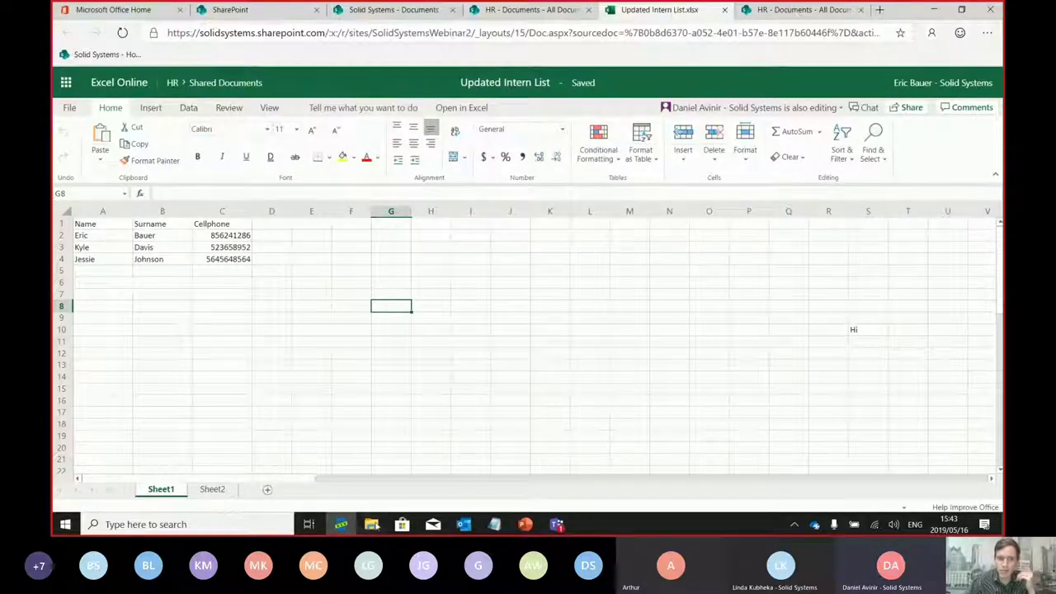
{"action": "left_click", "coordinate": [371, 524]}
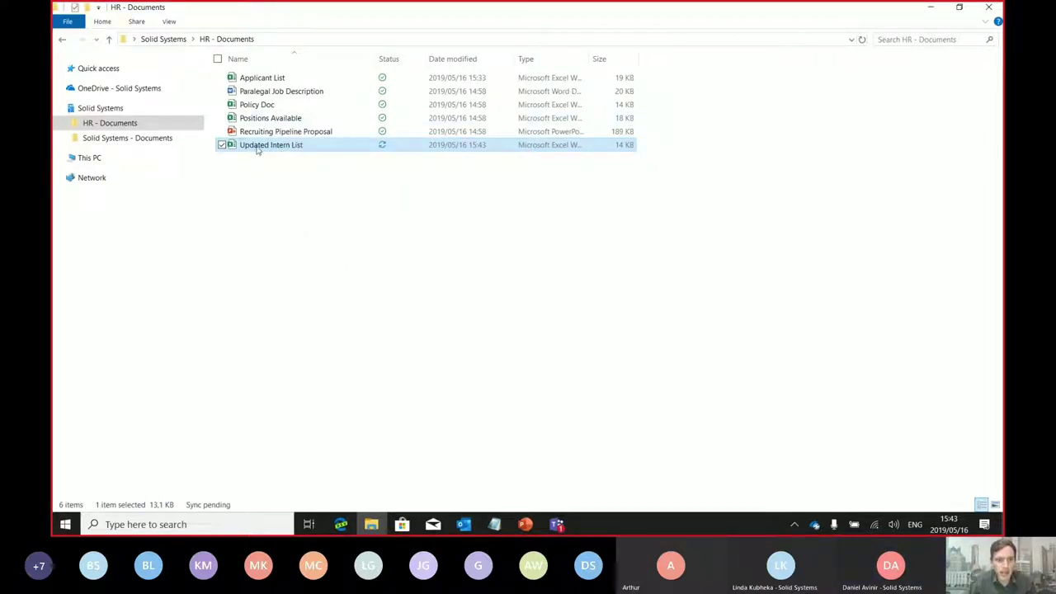
Open Updated Intern List in desktop Excel, review its Version History pane, then close the pane
{"action": "double_click", "coordinate": [261, 146]}
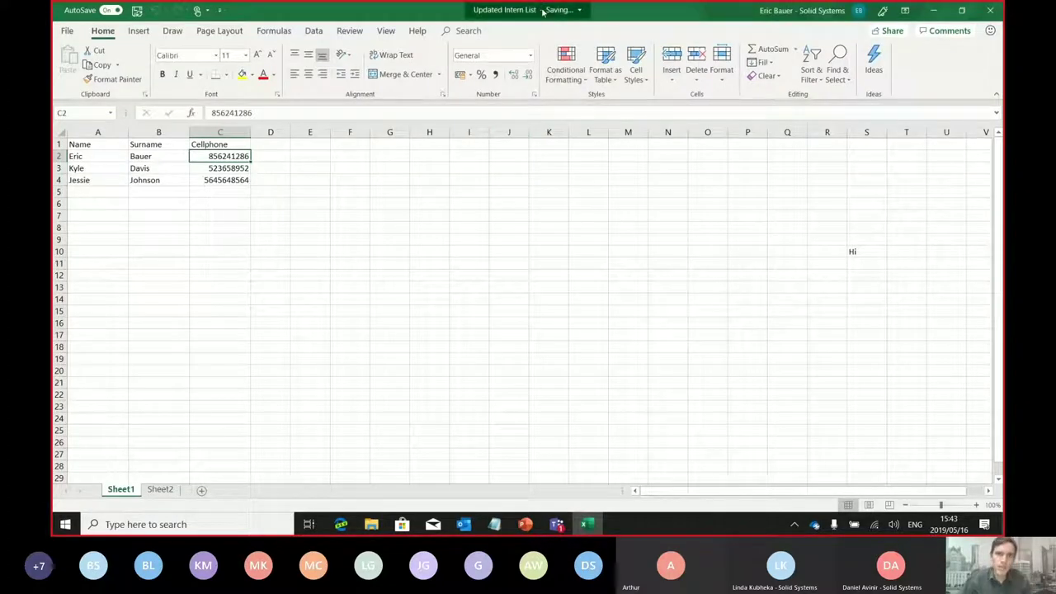
{"action": "left_click", "coordinate": [541, 11]}
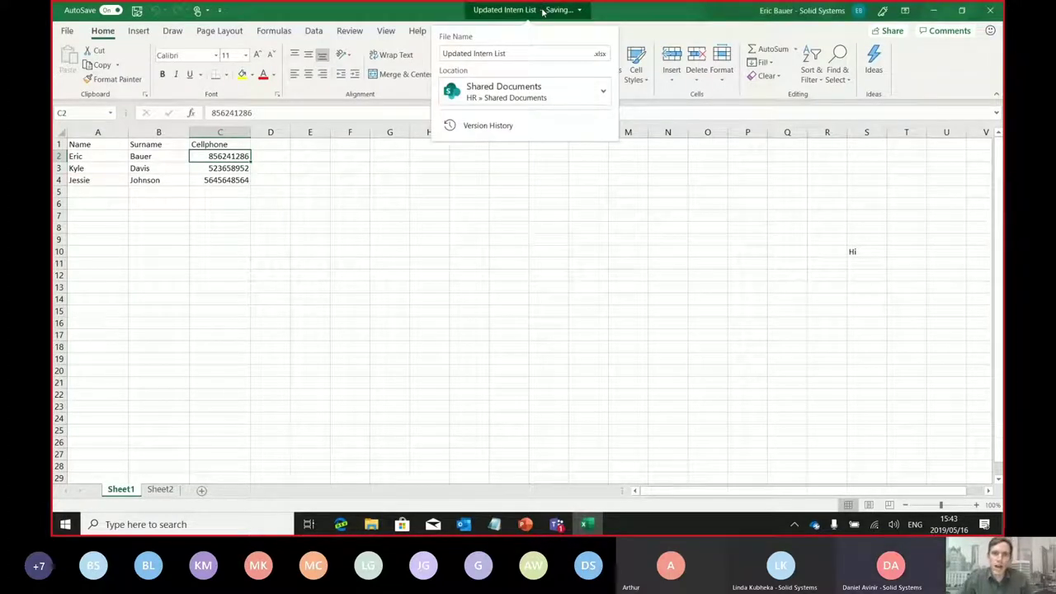
{"action": "left_click", "coordinate": [494, 125]}
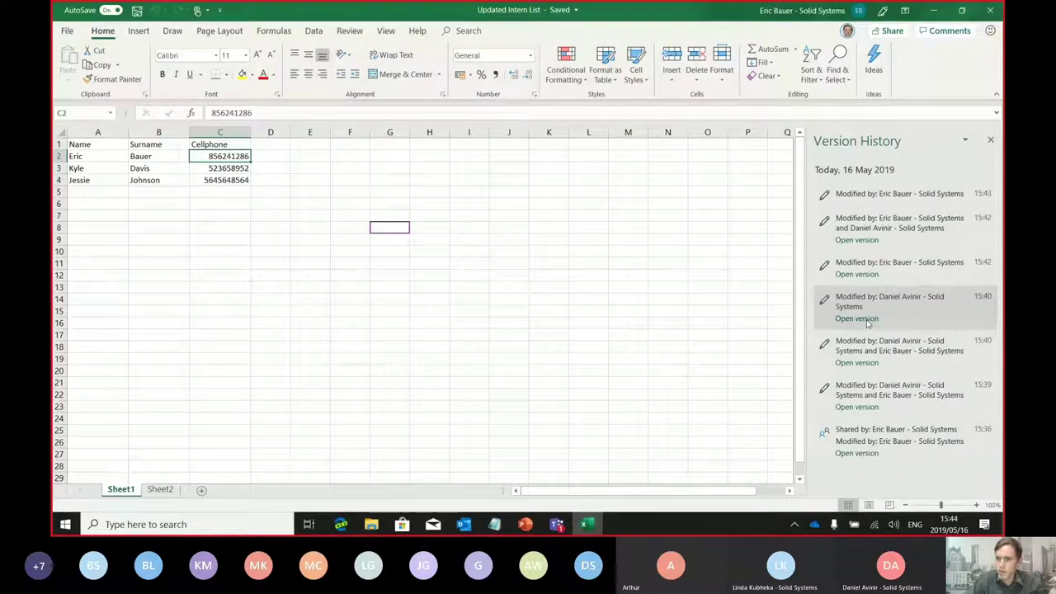
{"action": "left_click", "coordinate": [669, 179]}
{"action": "left_click", "coordinate": [990, 138]}
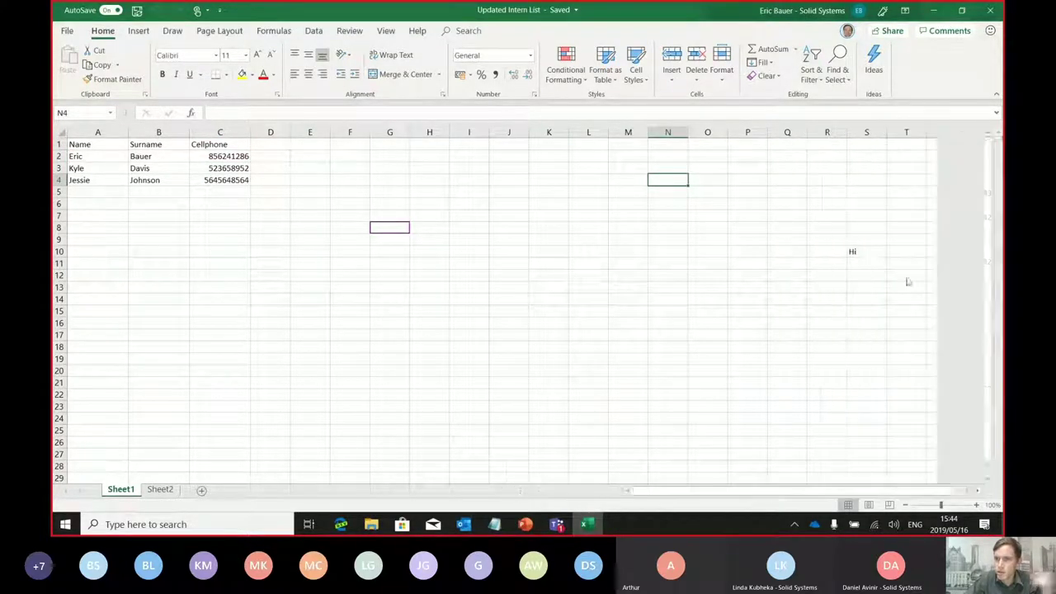
{"action": "left_click", "coordinate": [773, 238]}
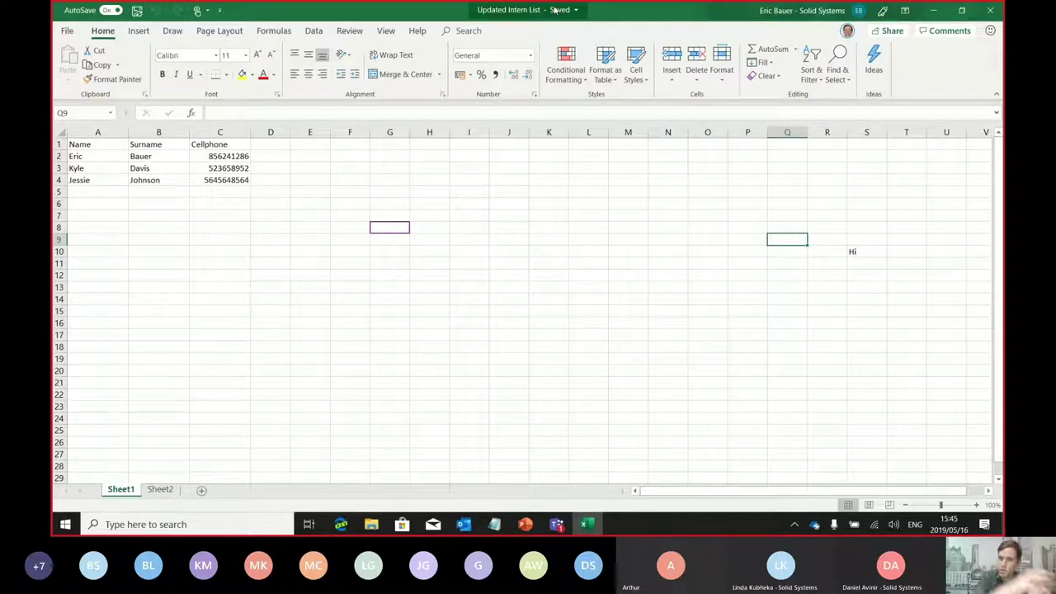
Scroll through Updated Intern List's version history again, close the pane, then close the workbook
{"action": "left_click", "coordinate": [578, 191]}
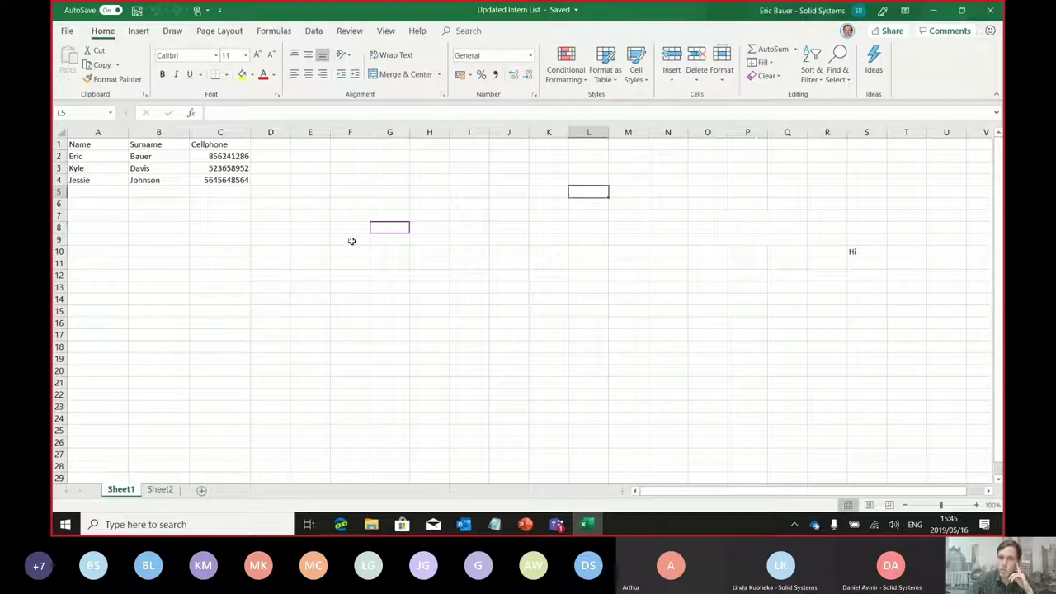
{"action": "left_click", "coordinate": [587, 261]}
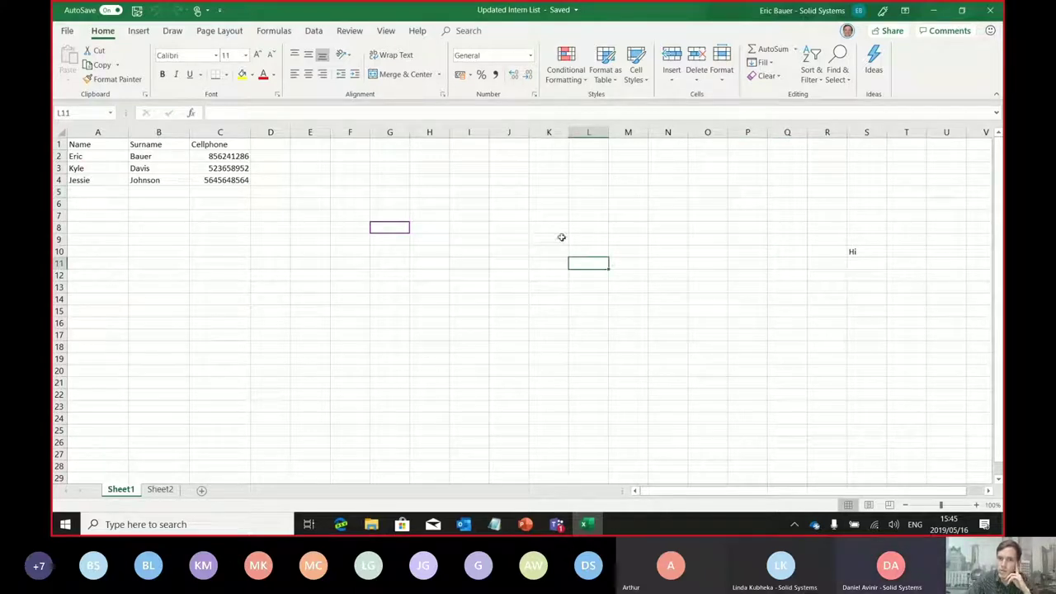
{"action": "left_click", "coordinate": [536, 227]}
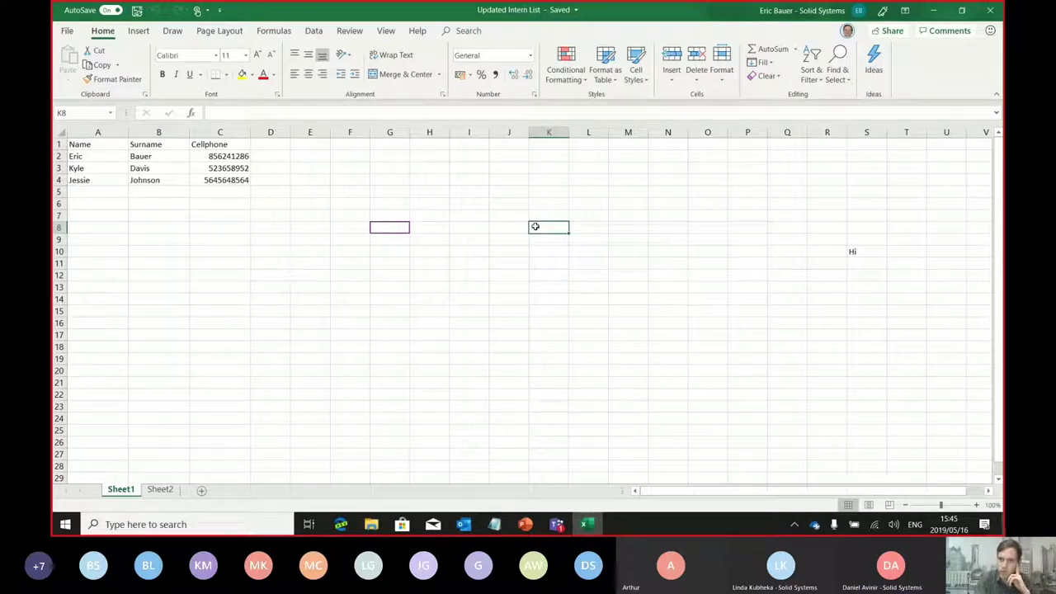
{"action": "left_click", "coordinate": [541, 10]}
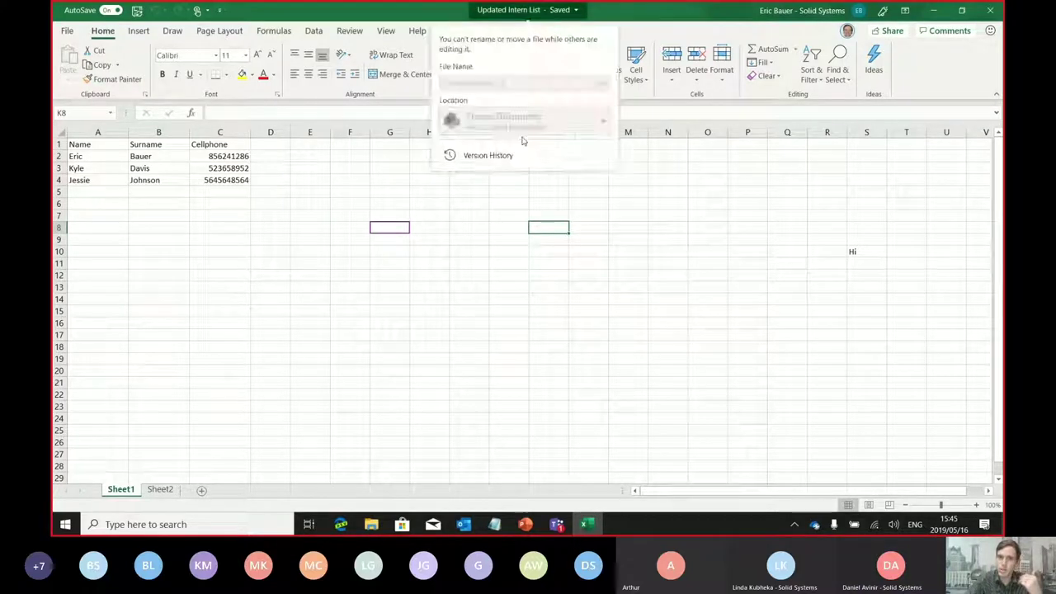
{"action": "left_click", "coordinate": [500, 156]}
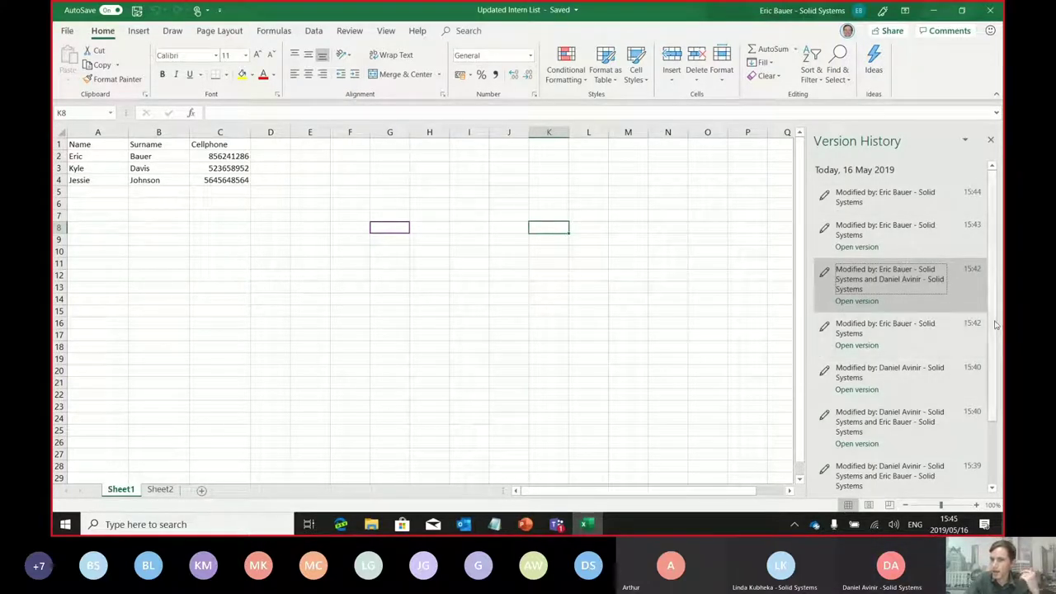
{"action": "scroll", "coordinate": [1003, 326], "scroll_direction": "down", "scroll_amount": 3}
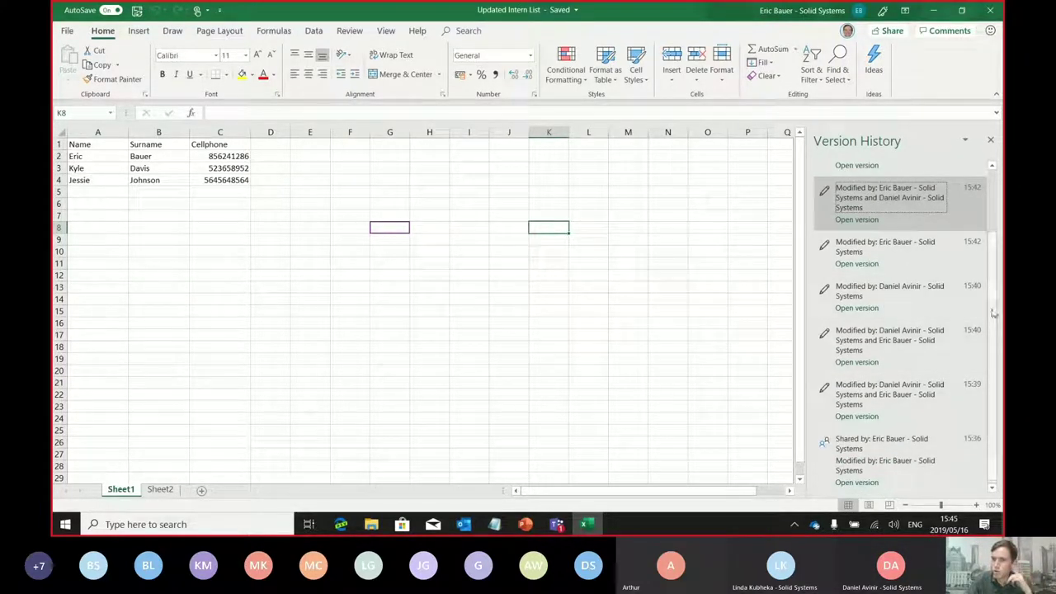
{"action": "scroll", "coordinate": [996, 216], "scroll_direction": "up", "scroll_amount": 3}
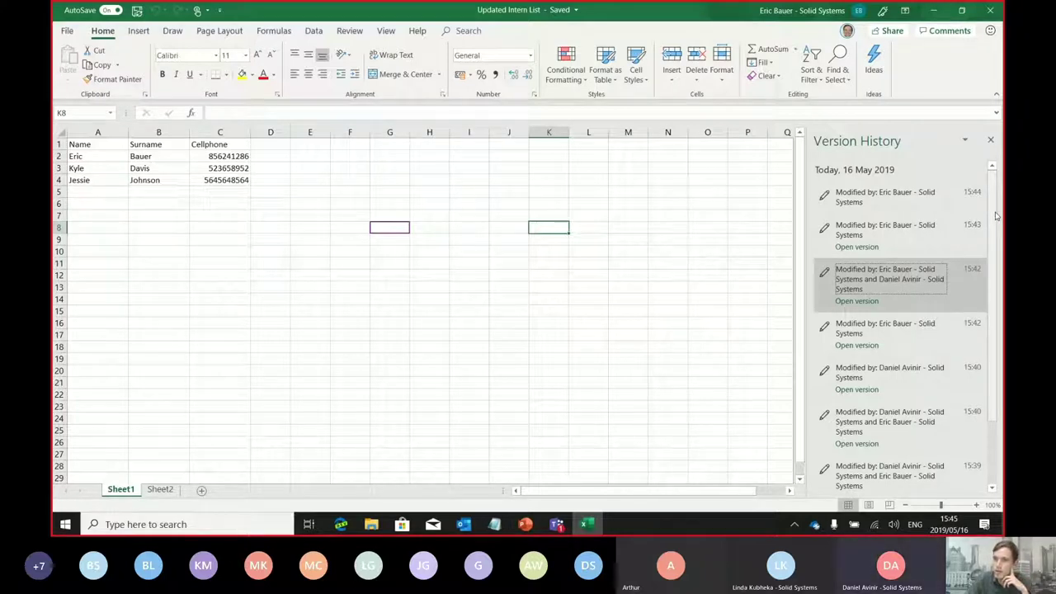
{"action": "scroll", "coordinate": [990, 339], "scroll_direction": "down", "scroll_amount": 3}
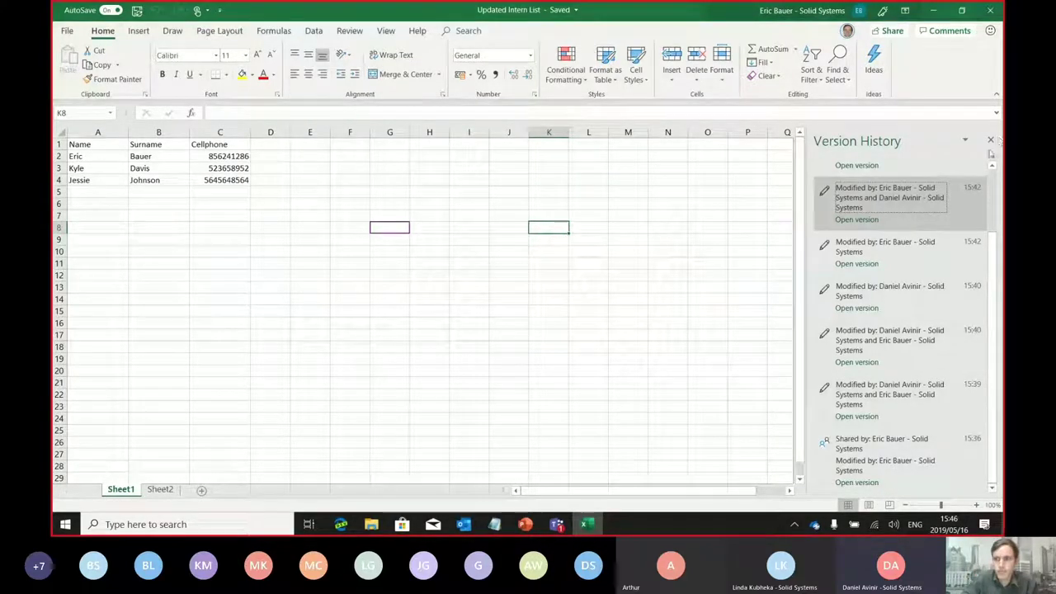
{"action": "left_click", "coordinate": [991, 141]}
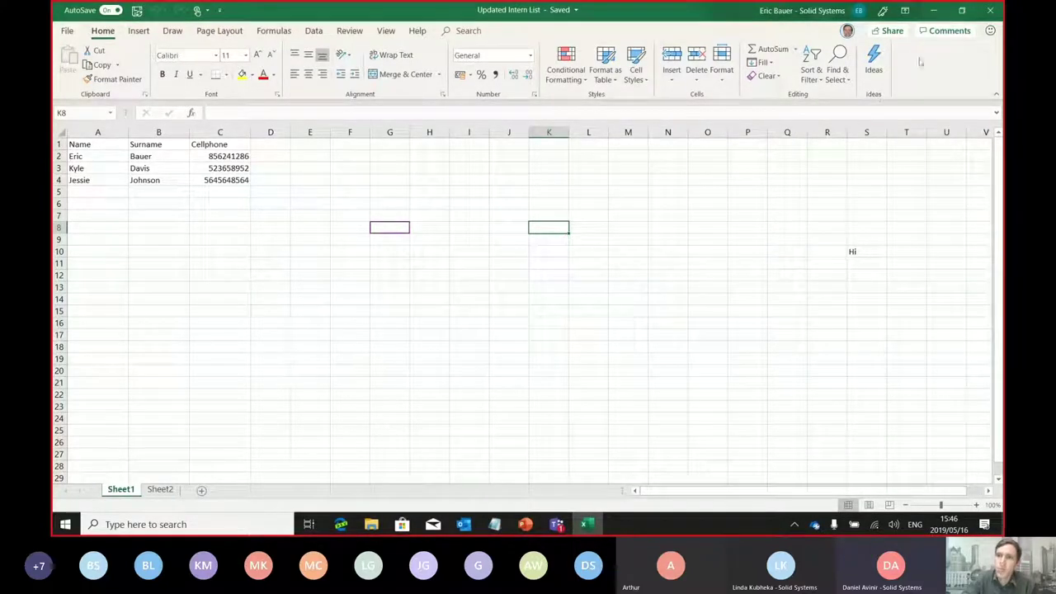
{"action": "left_click", "coordinate": [991, 11]}
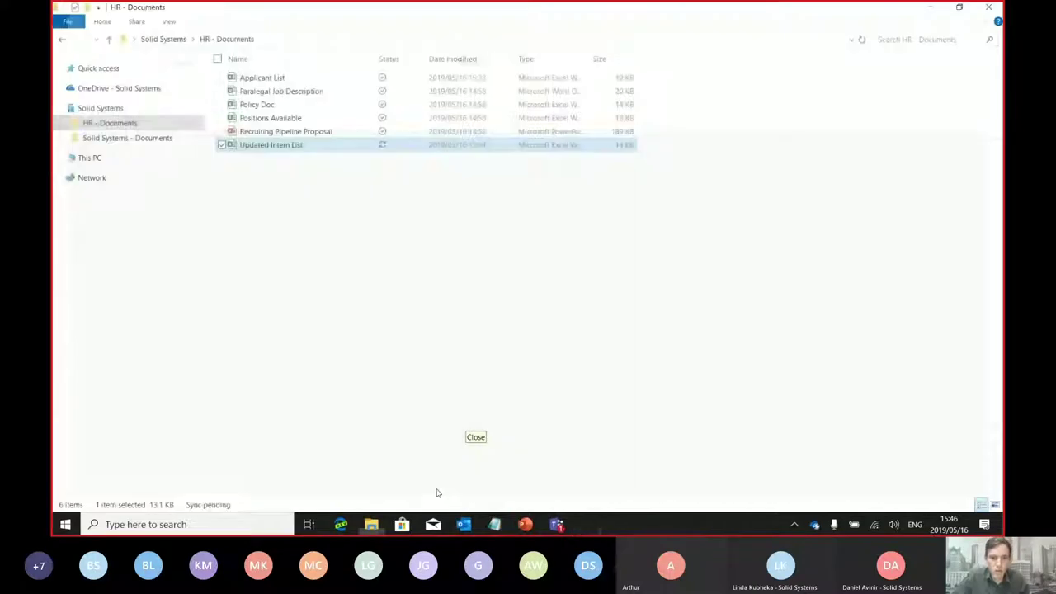
Show the Wi-Fi network list with BRWMF connected
{"action": "left_click", "coordinate": [876, 528]}
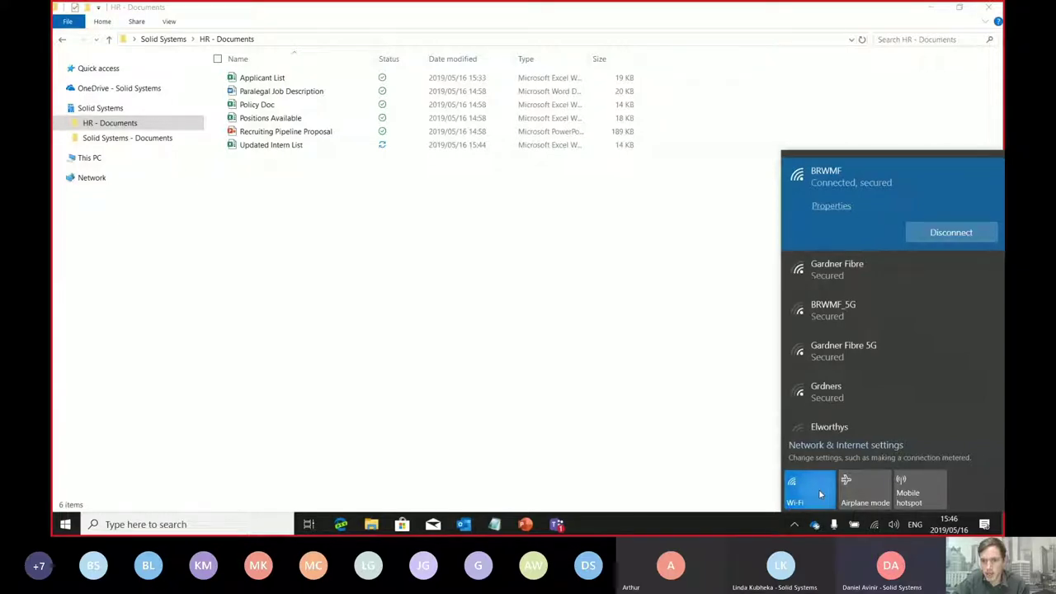
Dismiss the Wi-Fi list, check the Teams call window, and refocus the HR - Documents folder
{"action": "left_click", "coordinate": [745, 338]}
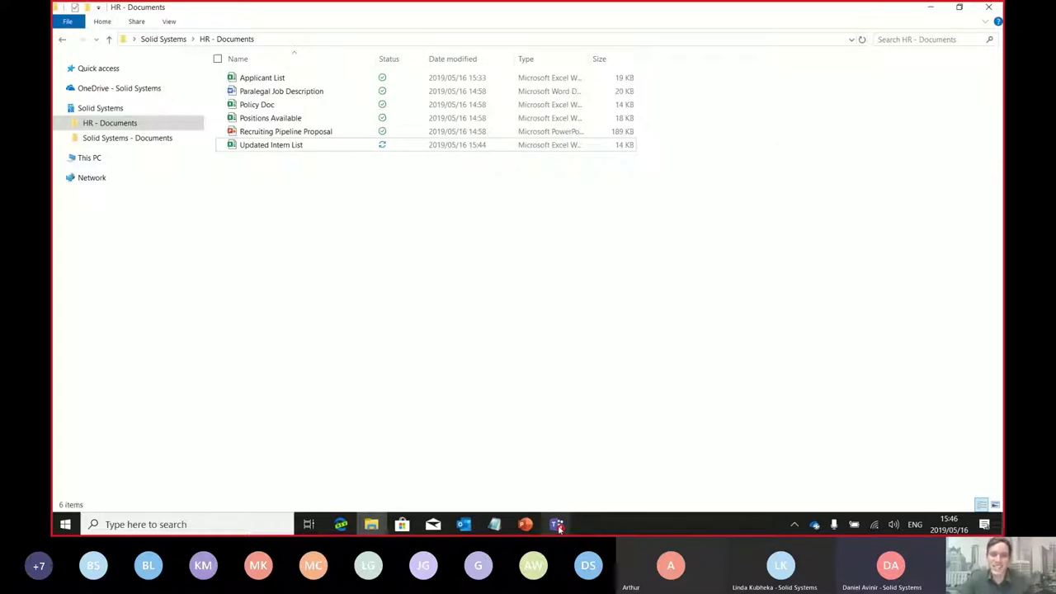
{"action": "mouse_move", "coordinate": [557, 523]}
{"action": "left_click", "coordinate": [605, 457]}
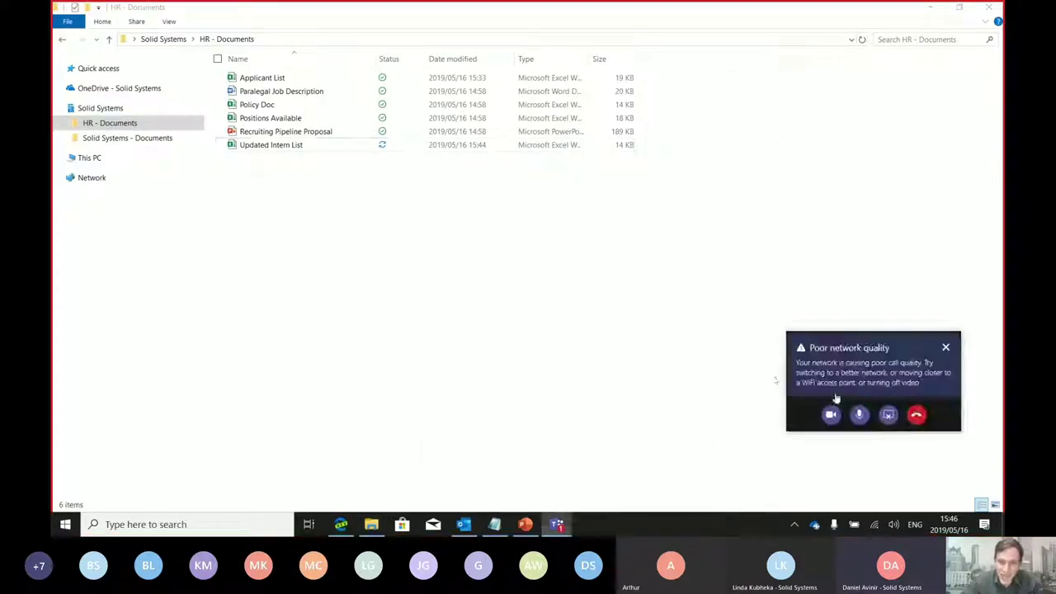
{"action": "left_click", "coordinate": [947, 348]}
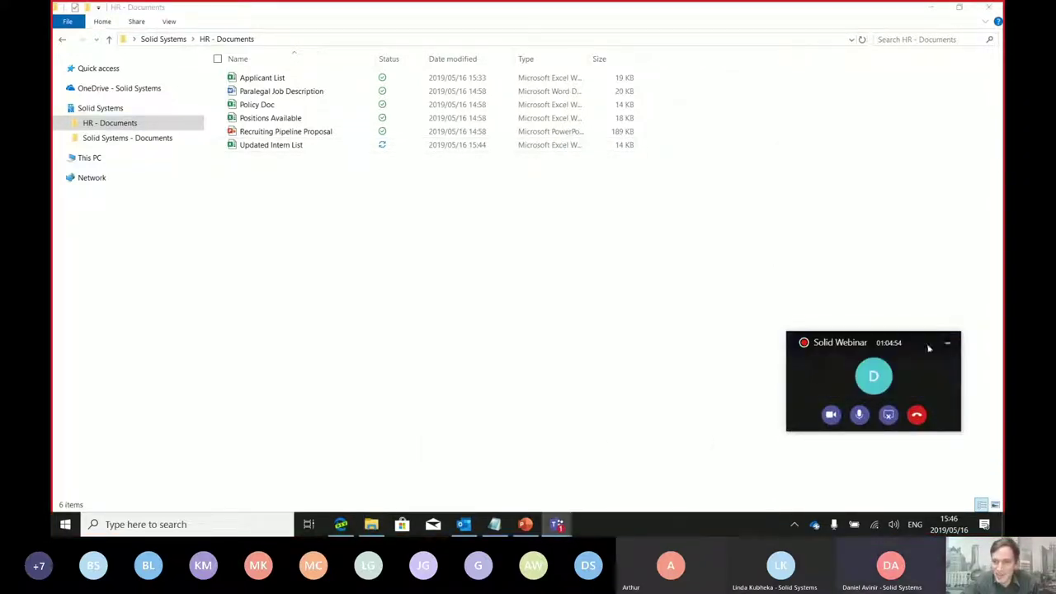
{"action": "left_click", "coordinate": [675, 356]}
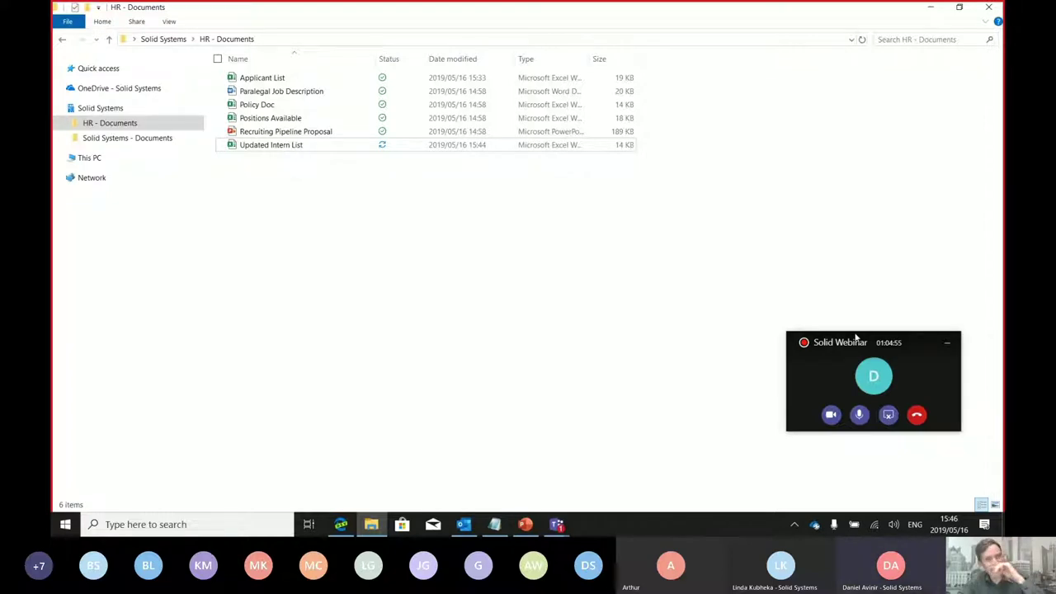
Pause OneDrive syncing for 24 hours from the tray icon menu
{"action": "right_click", "coordinate": [814, 525]}
{"action": "left_click", "coordinate": [949, 348]}
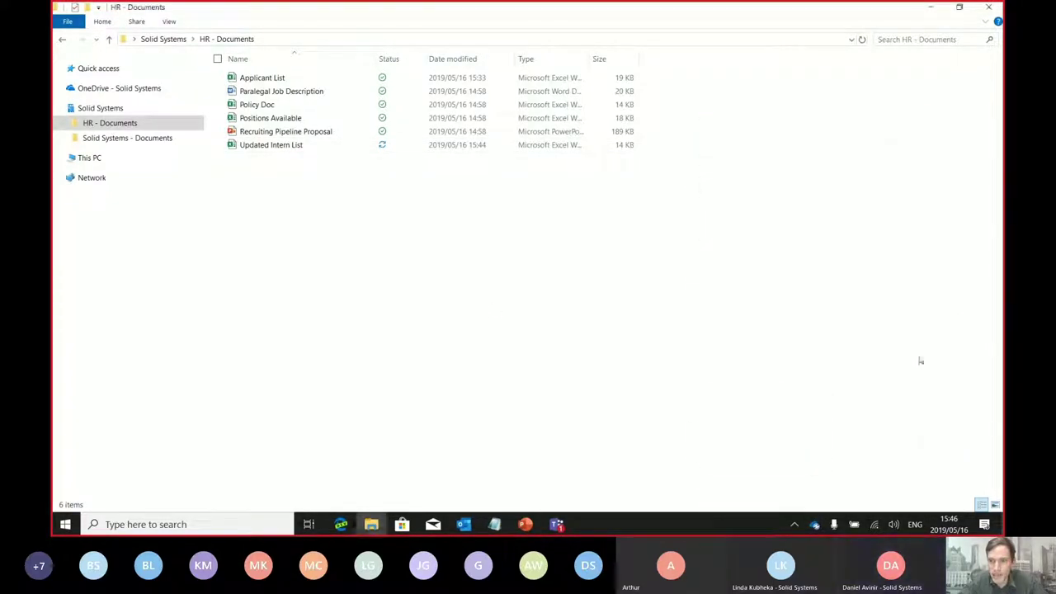
{"action": "right_click", "coordinate": [814, 525]}
{"action": "left_click", "coordinate": [813, 373]}
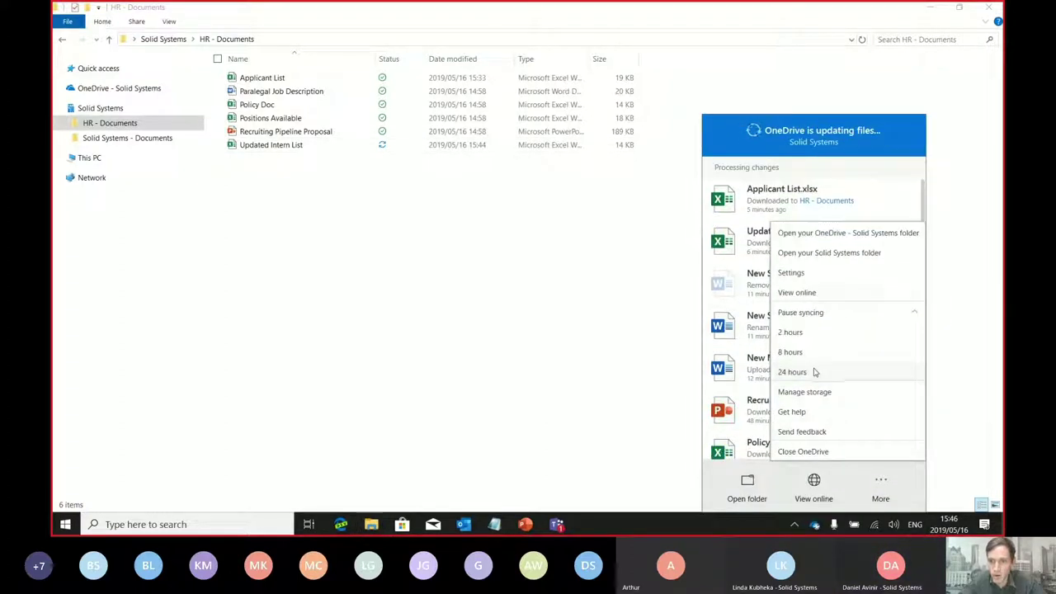
{"action": "left_click", "coordinate": [804, 336]}
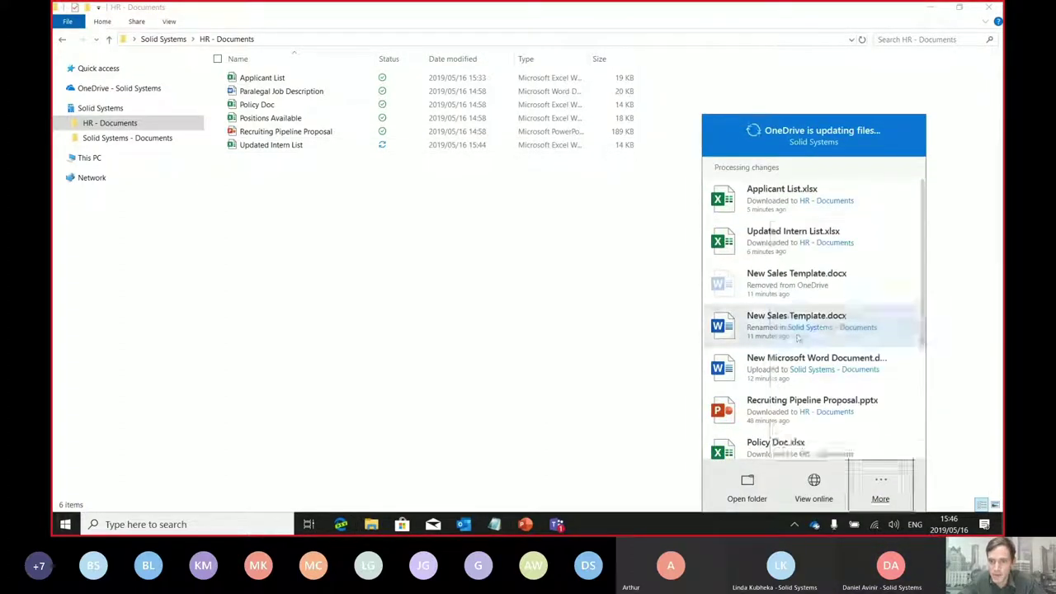
{"action": "left_click", "coordinate": [589, 355]}
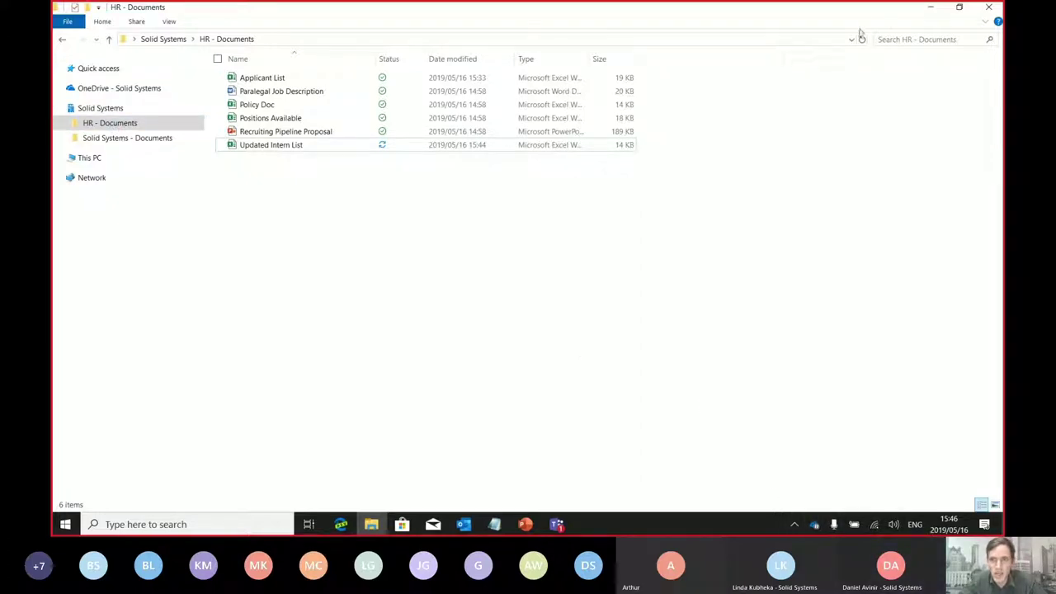
Open and close the HR - Documents folder's context menu
{"action": "right_click", "coordinate": [303, 212]}
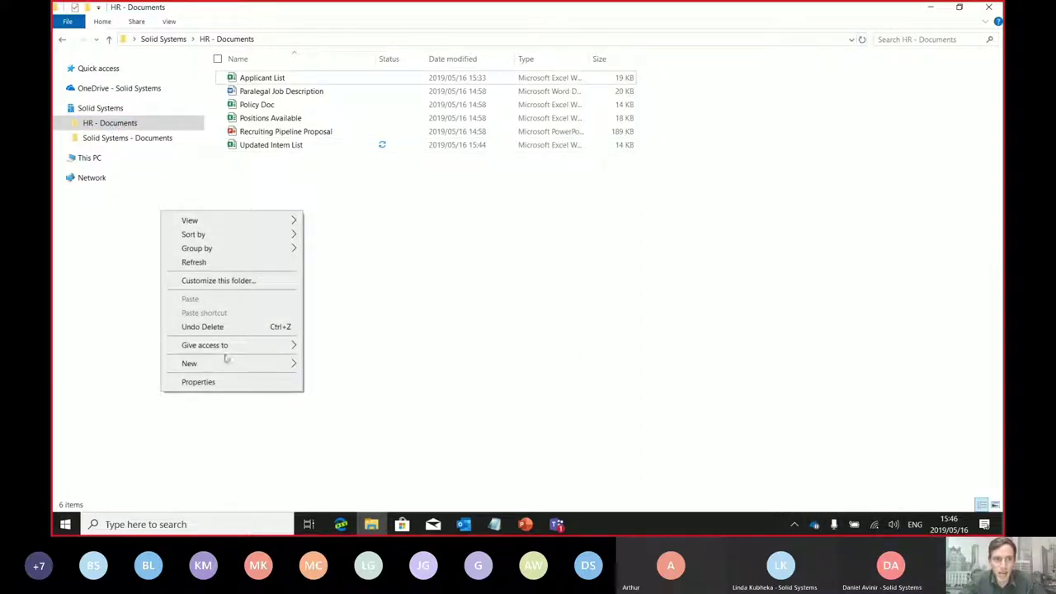
{"action": "left_click", "coordinate": [407, 264]}
{"action": "right_click", "coordinate": [337, 298]}
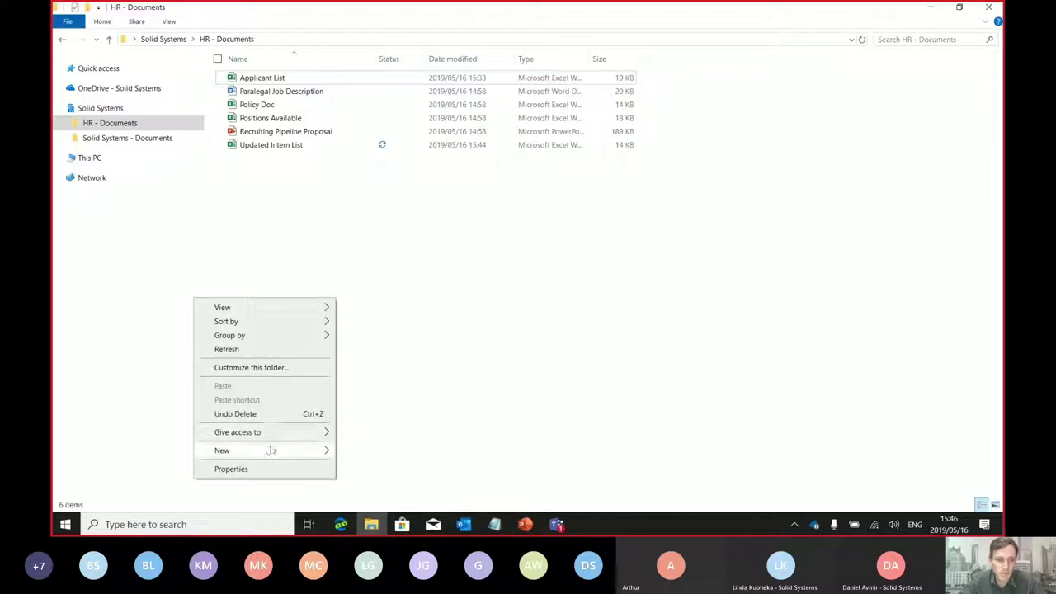
{"action": "mouse_move", "coordinate": [269, 451]}
{"action": "left_click", "coordinate": [619, 365]}
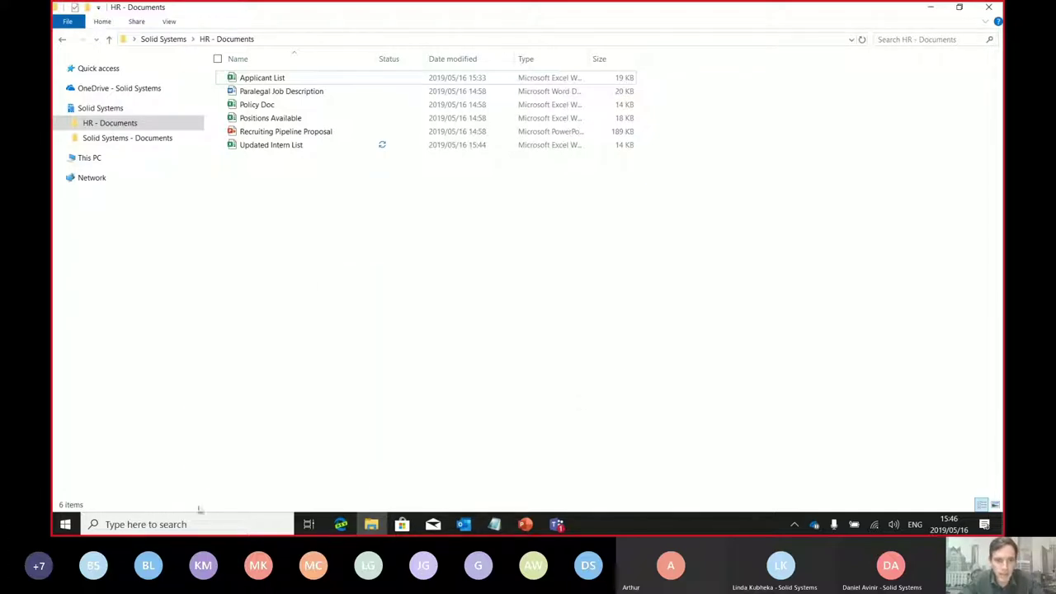
{"action": "left_click", "coordinate": [64, 523]}
Launch Word from the Start search and start a blank document
{"action": "type", "text": "word"}
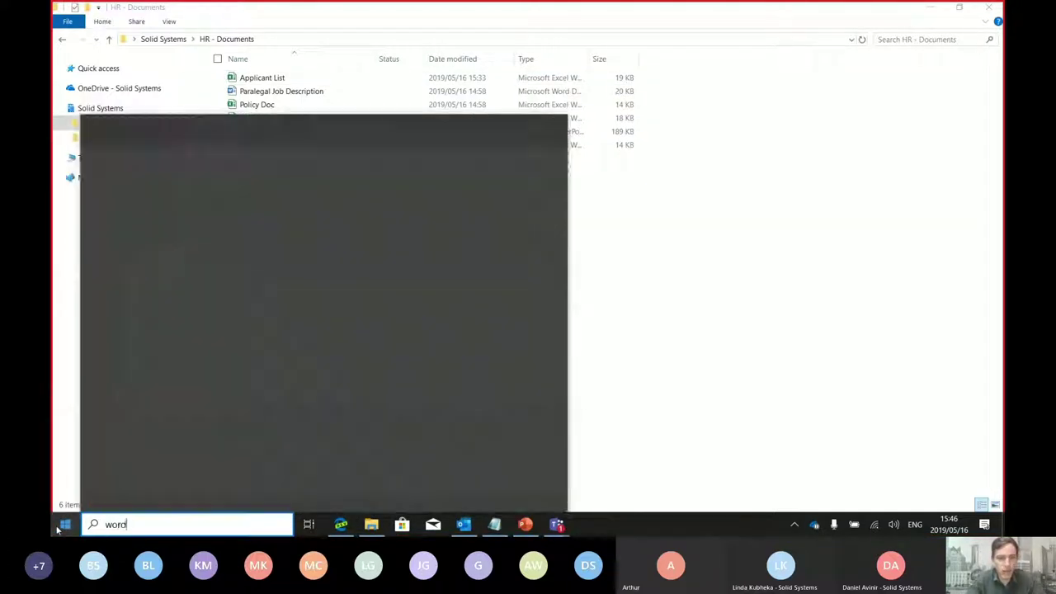
{"action": "key", "text": "Return"}
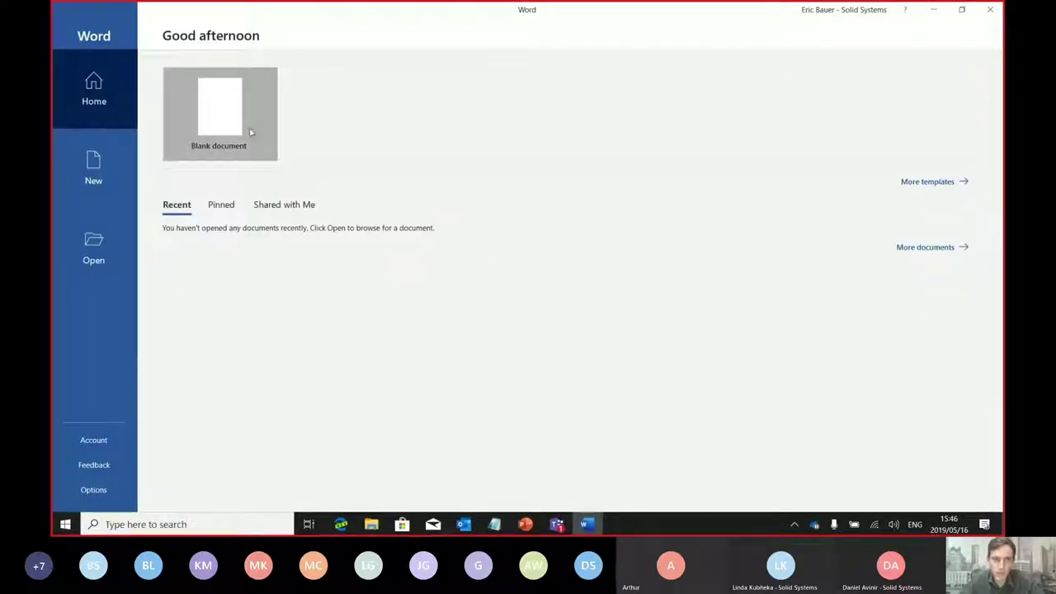
{"action": "left_click", "coordinate": [219, 112]}
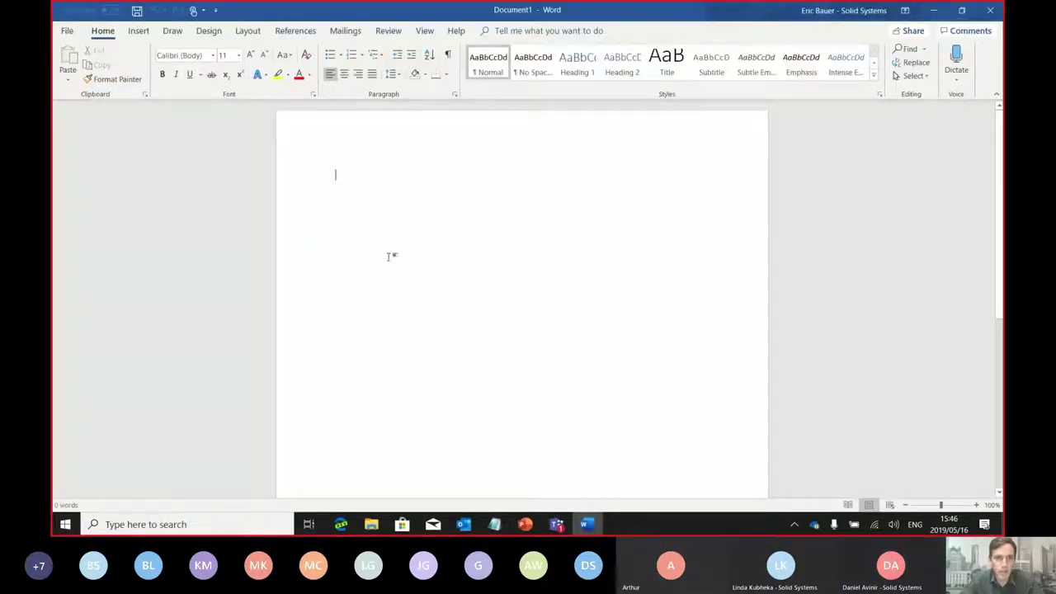
Save the document into HR - Documents as 'For review by the board' and close Word
{"action": "left_click", "coordinate": [137, 10]}
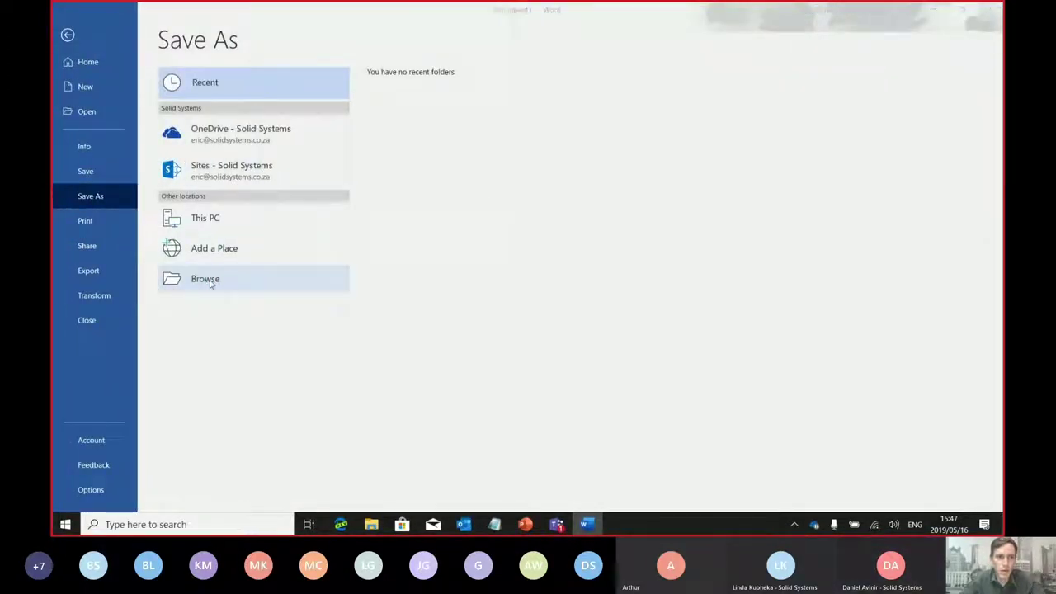
{"action": "left_click", "coordinate": [211, 280]}
{"action": "left_click", "coordinate": [116, 152]}
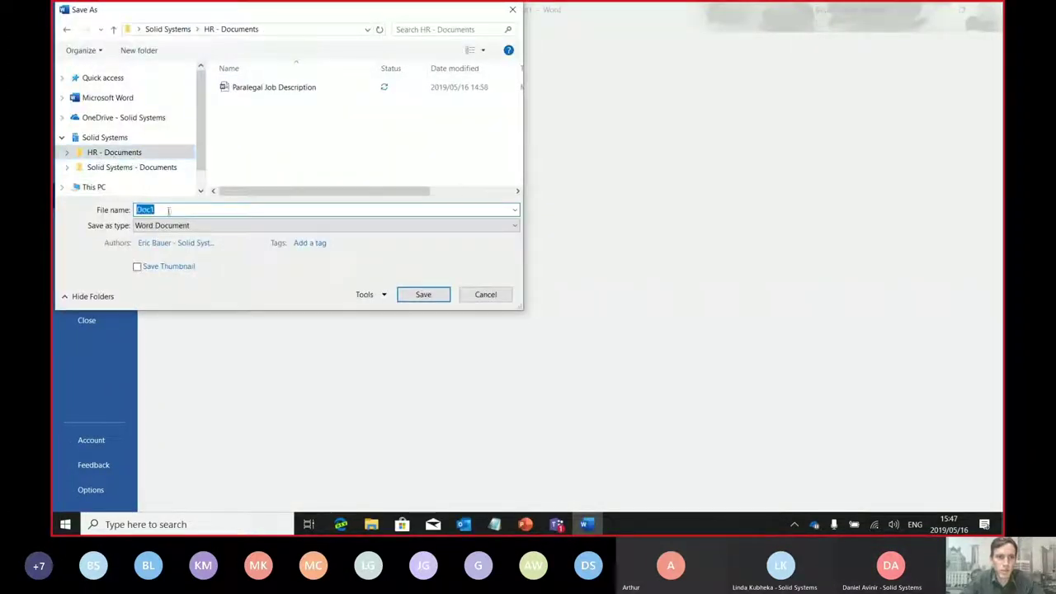
{"action": "type", "text": "P"}
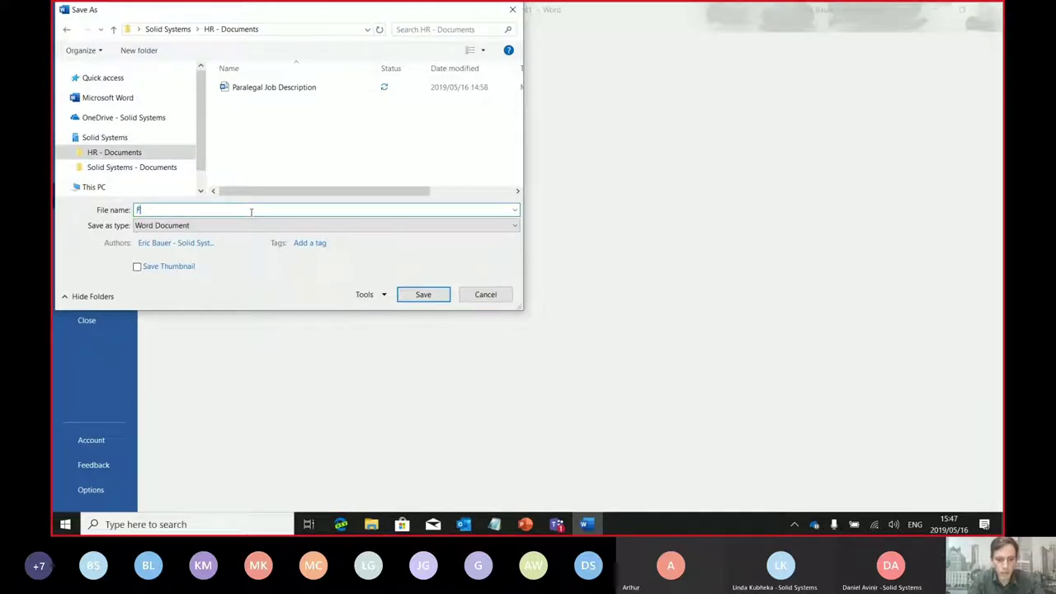
{"action": "type", "text": "or revie"}
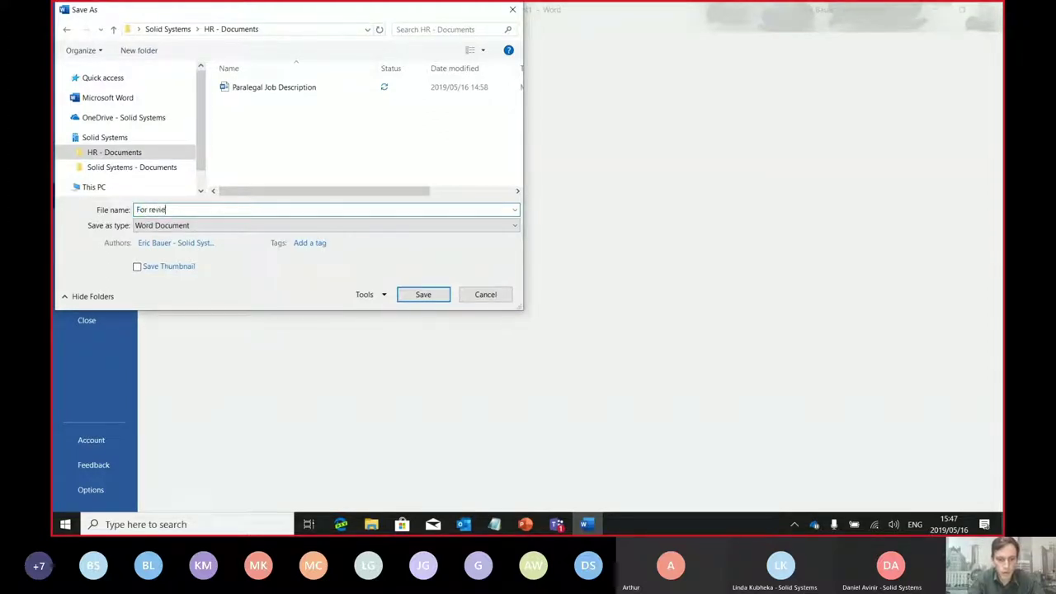
{"action": "type", "text": "w by the board"}
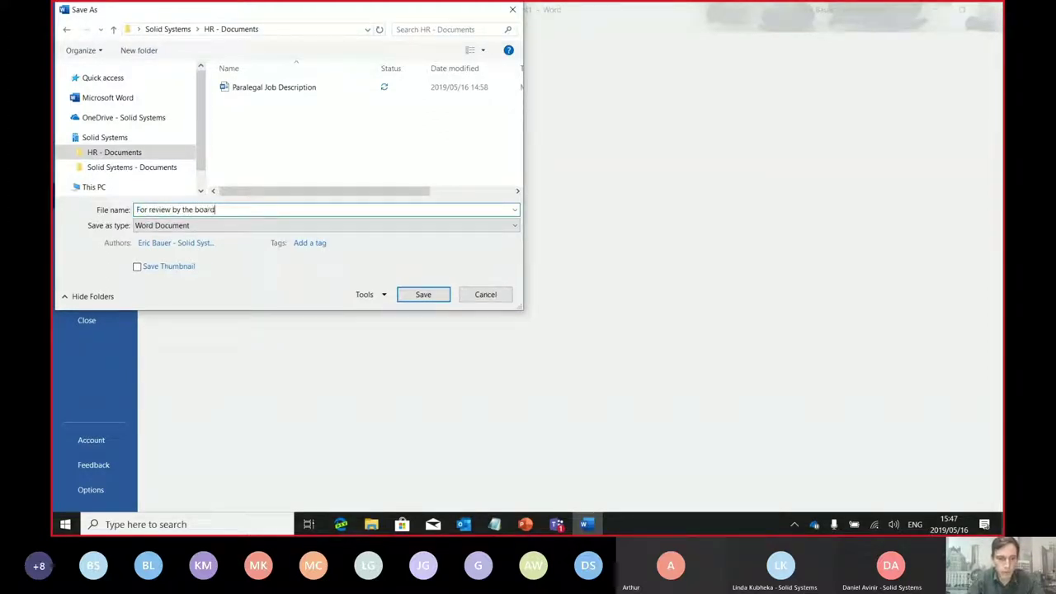
{"action": "left_click", "coordinate": [425, 295]}
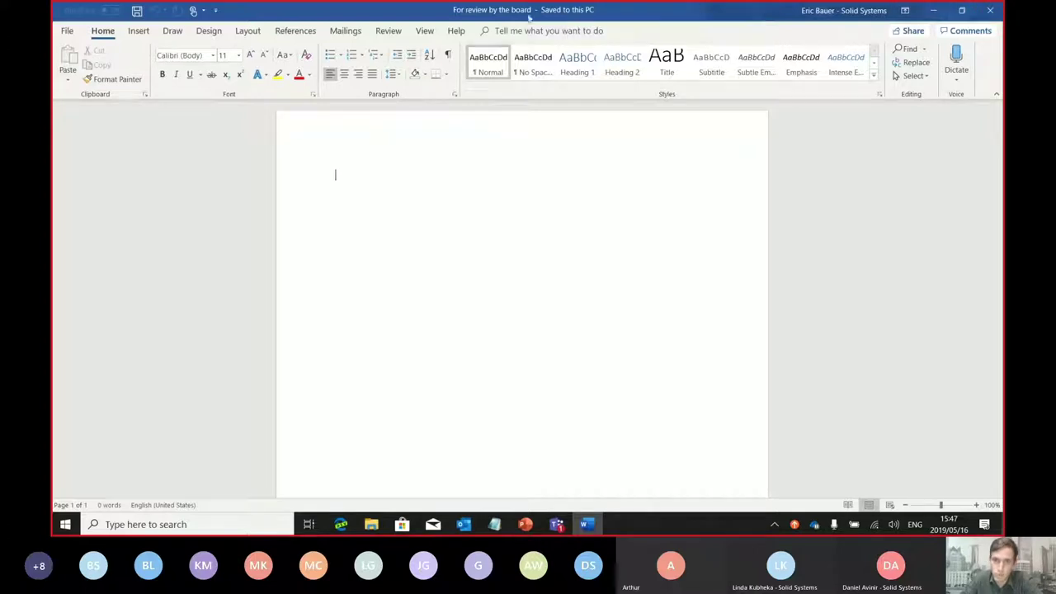
{"action": "left_click", "coordinate": [991, 10]}
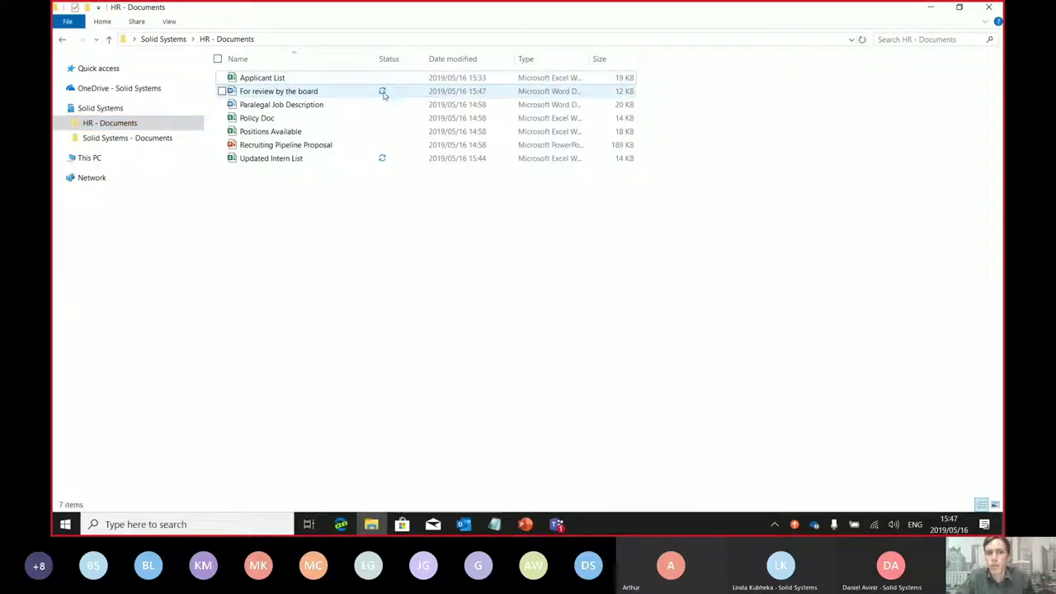
Resume OneDrive syncing and switch the browser to the HR document library page
{"action": "right_click", "coordinate": [814, 525]}
{"action": "left_click", "coordinate": [806, 393]}
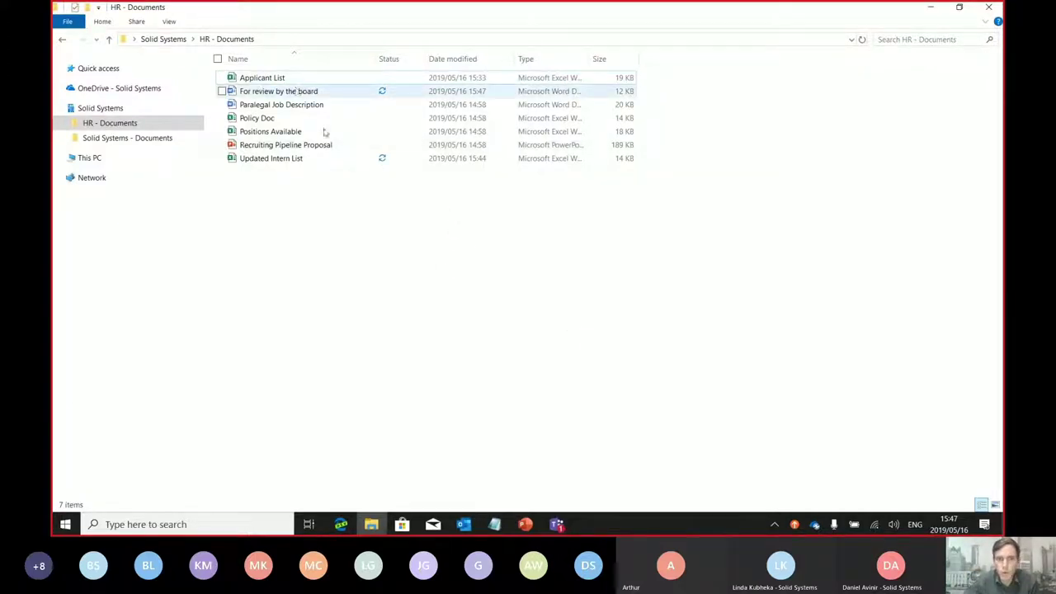
{"action": "left_click", "coordinate": [345, 525]}
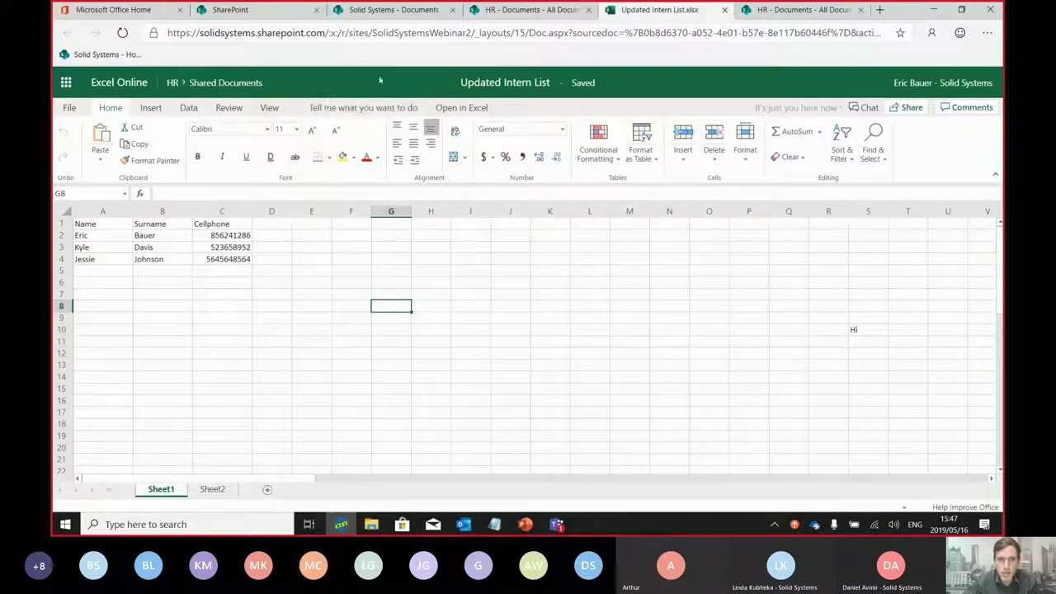
{"action": "left_click", "coordinate": [532, 10]}
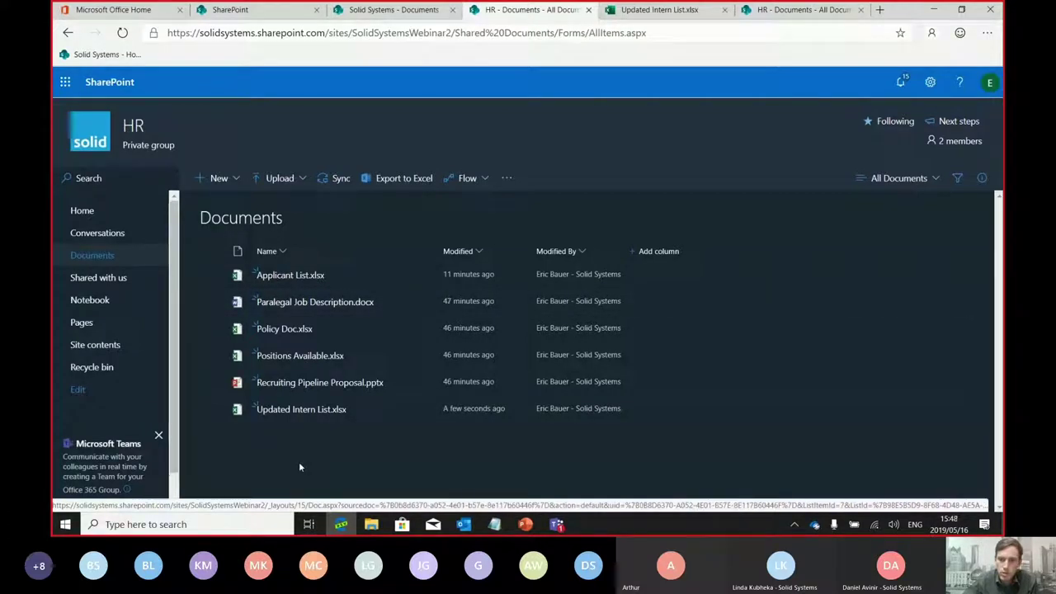
Check sync progress and confirm For review by the board.docx is in the library, then minimize the browser
{"action": "left_click", "coordinate": [817, 532]}
{"action": "left_click", "coordinate": [375, 479]}
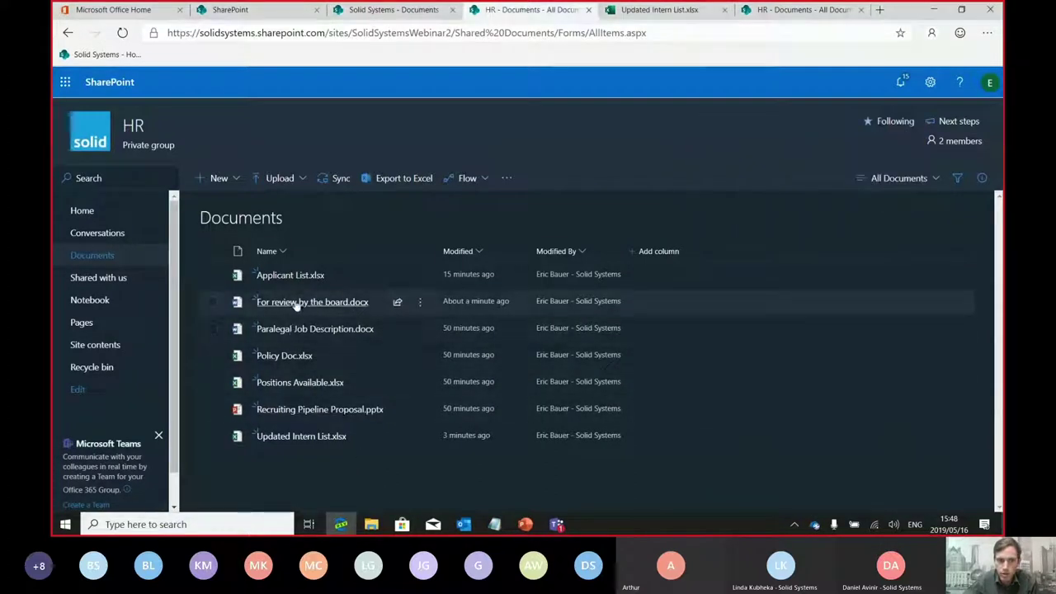
{"action": "left_click_drag", "start_coordinate": [312, 304], "coordinate": [473, 311]}
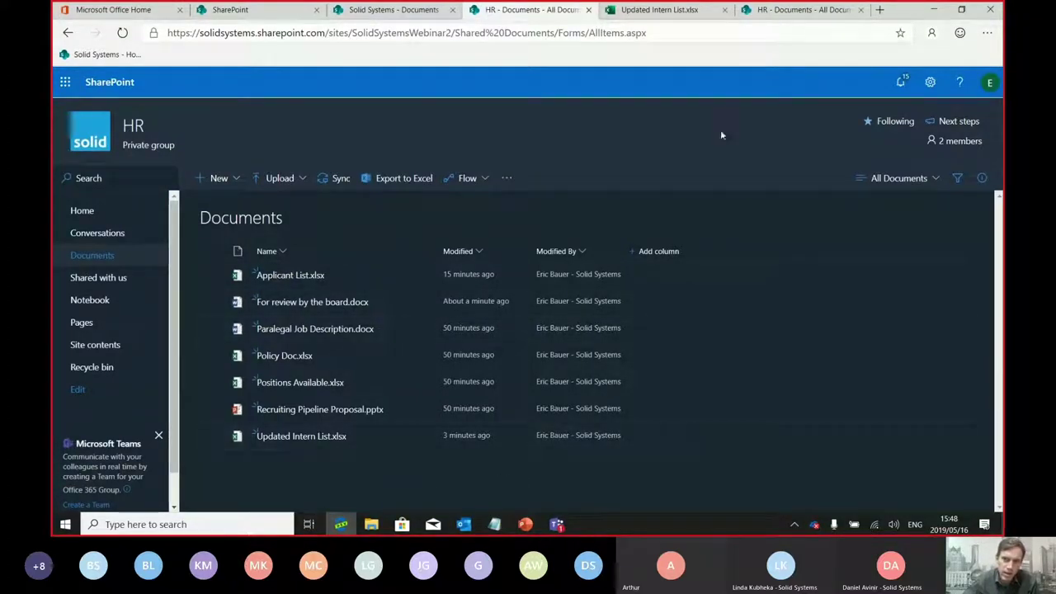
{"action": "left_click", "coordinate": [825, 10]}
{"action": "left_click", "coordinate": [932, 10]}
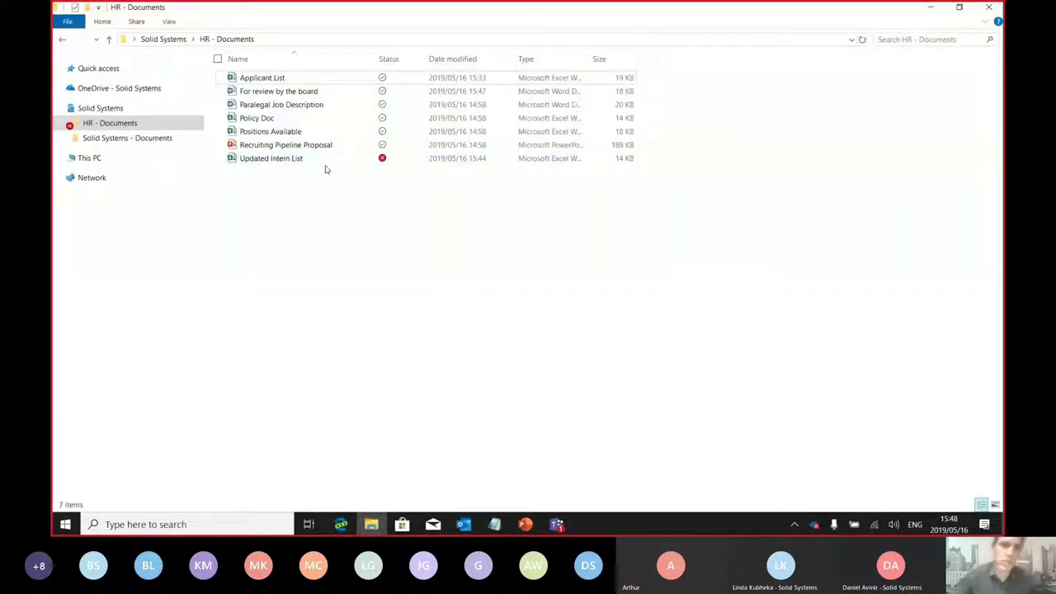
Return to HR - Documents, inspect the files' sync status, and open the erroring Updated Intern List
{"action": "left_click", "coordinate": [127, 141]}
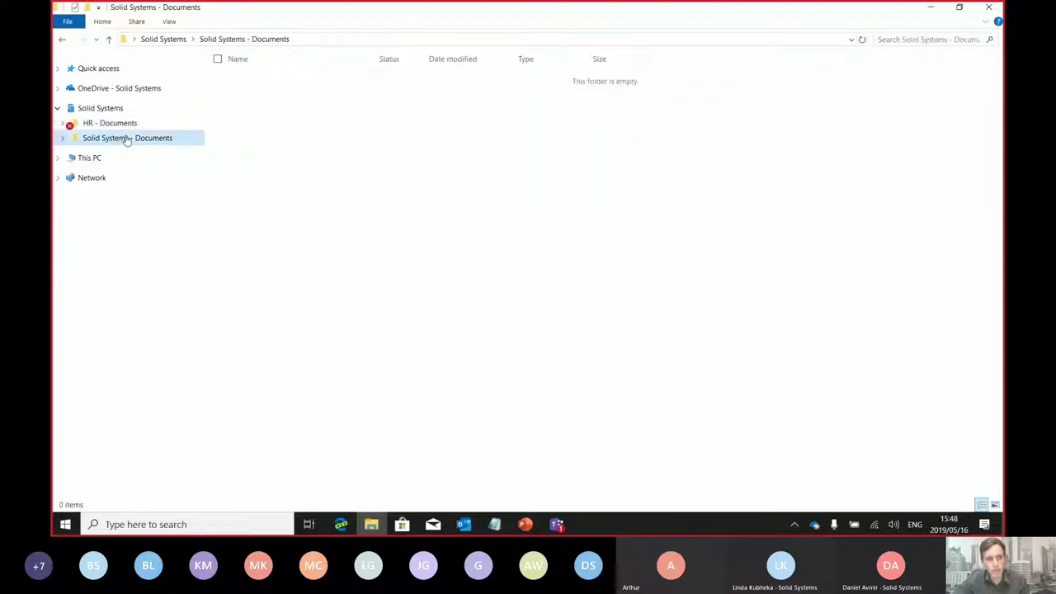
{"action": "left_click", "coordinate": [124, 123]}
{"action": "left_click", "coordinate": [242, 250]}
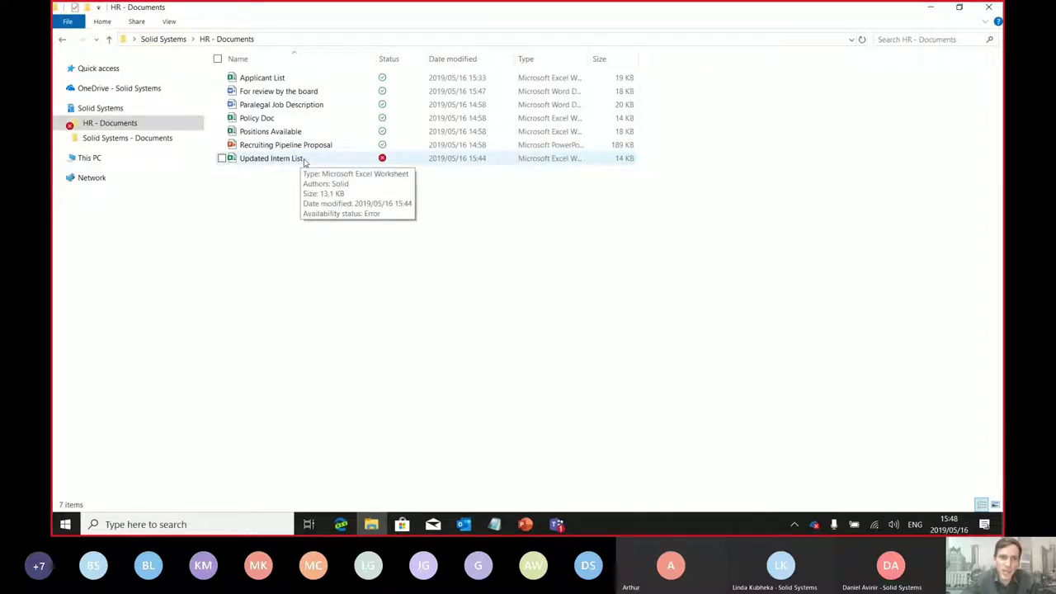
{"action": "left_click", "coordinate": [288, 156]}
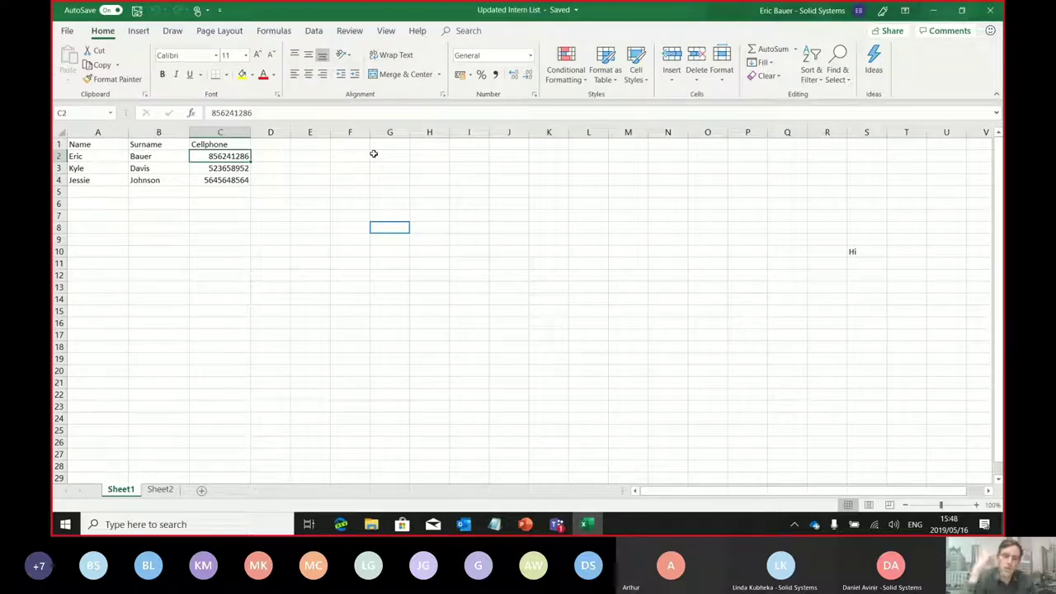
Select cell E2, then close Updated Intern List so the sync error clears
{"action": "left_click", "coordinate": [310, 159]}
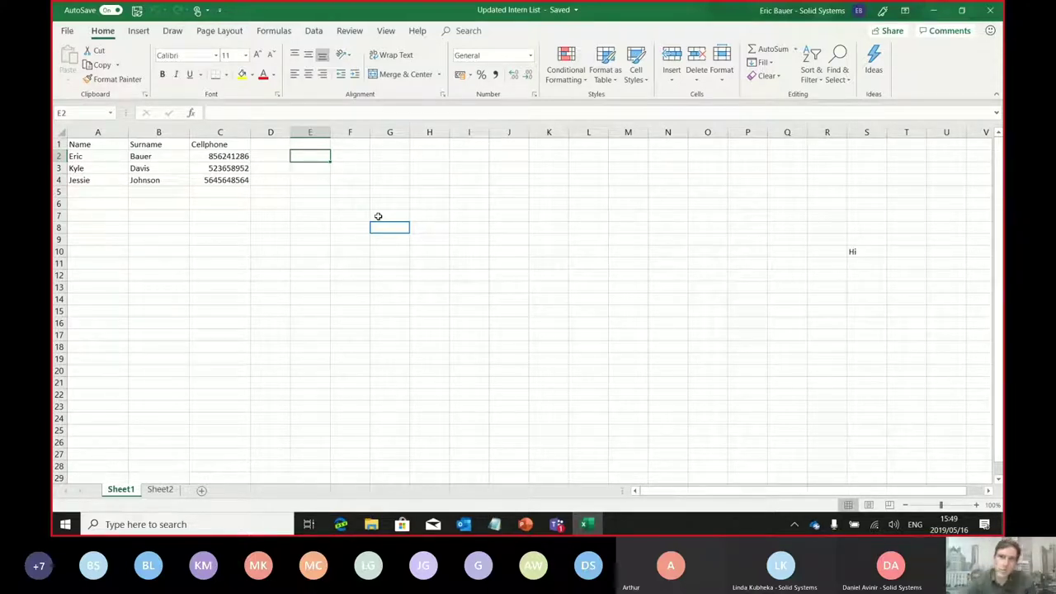
{"action": "left_click", "coordinate": [990, 9]}
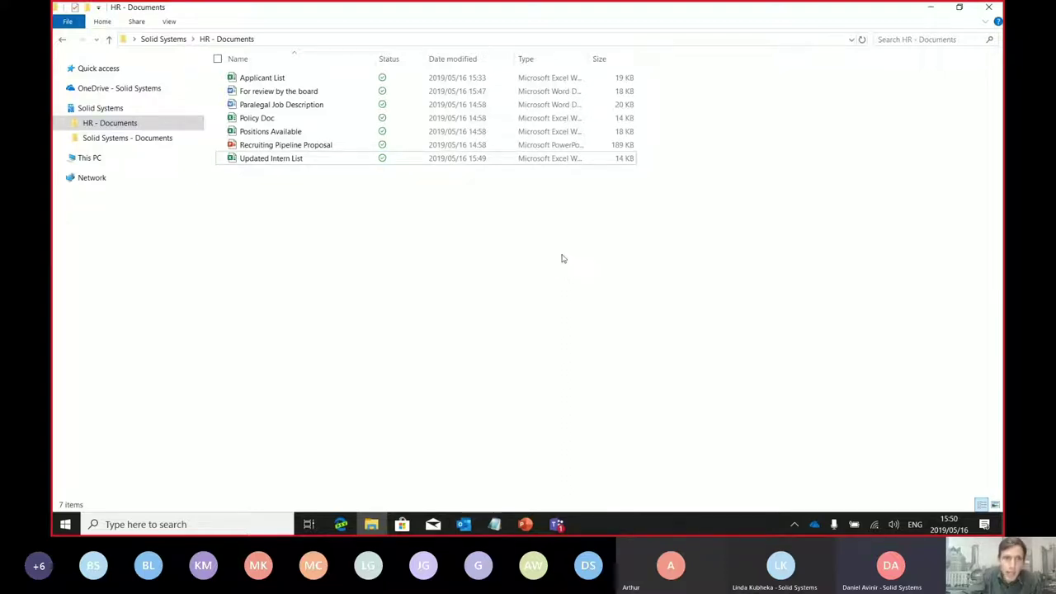
Delete all seven files from the synced HR - Documents folder and check OneDrive activity
{"action": "key", "text": "ctrl+a"}
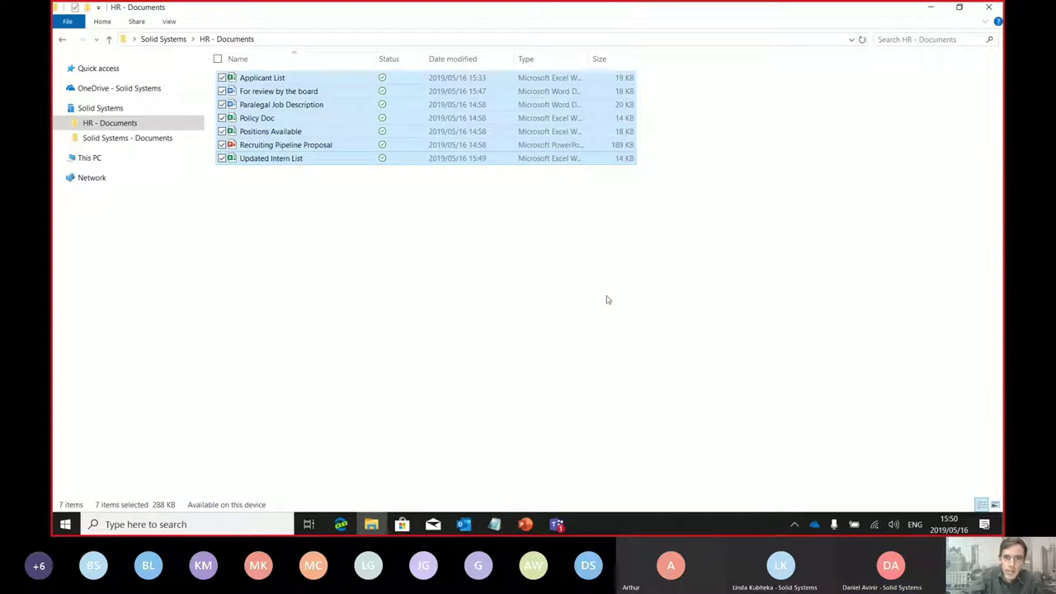
{"action": "key", "text": "Delete"}
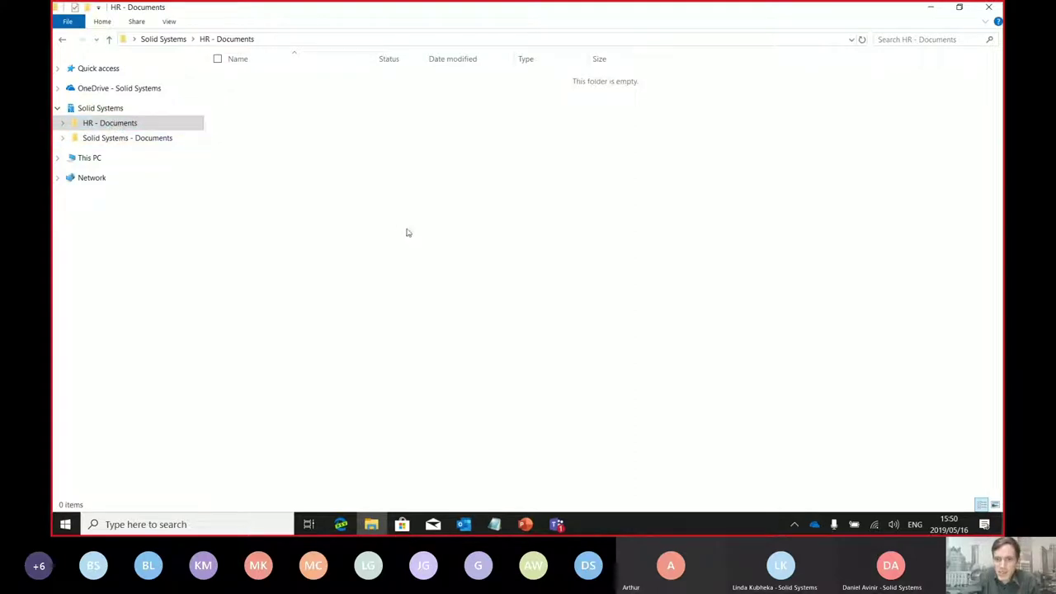
{"action": "left_click", "coordinate": [814, 526]}
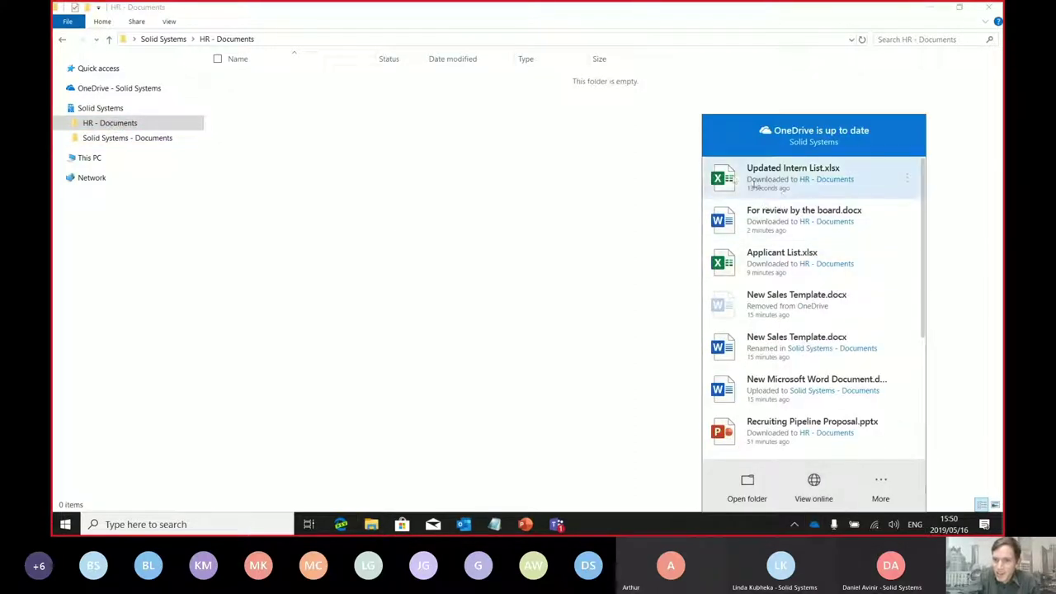
{"action": "left_click", "coordinate": [611, 205]}
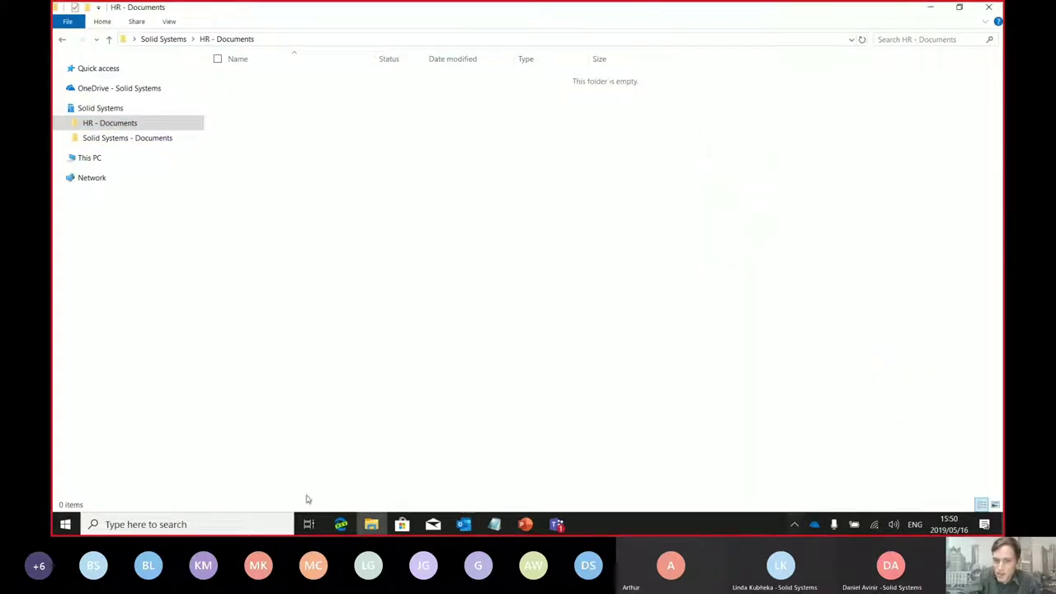
Reload the SharePoint HR library and recheck OneDrive sync until only Updated Intern List.xlsx remains
{"action": "left_click", "coordinate": [341, 525]}
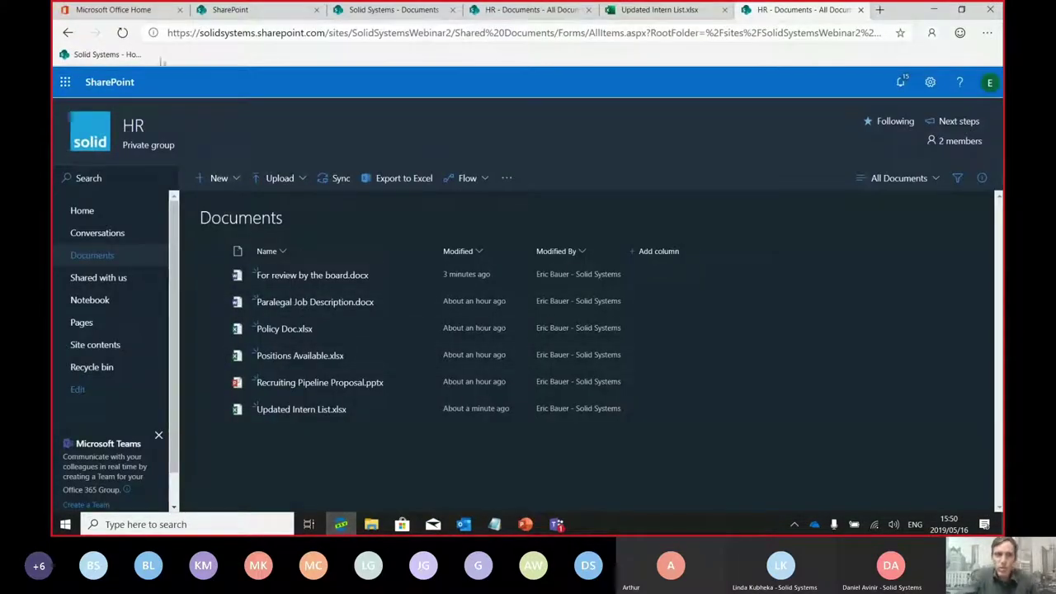
{"action": "left_click", "coordinate": [122, 32]}
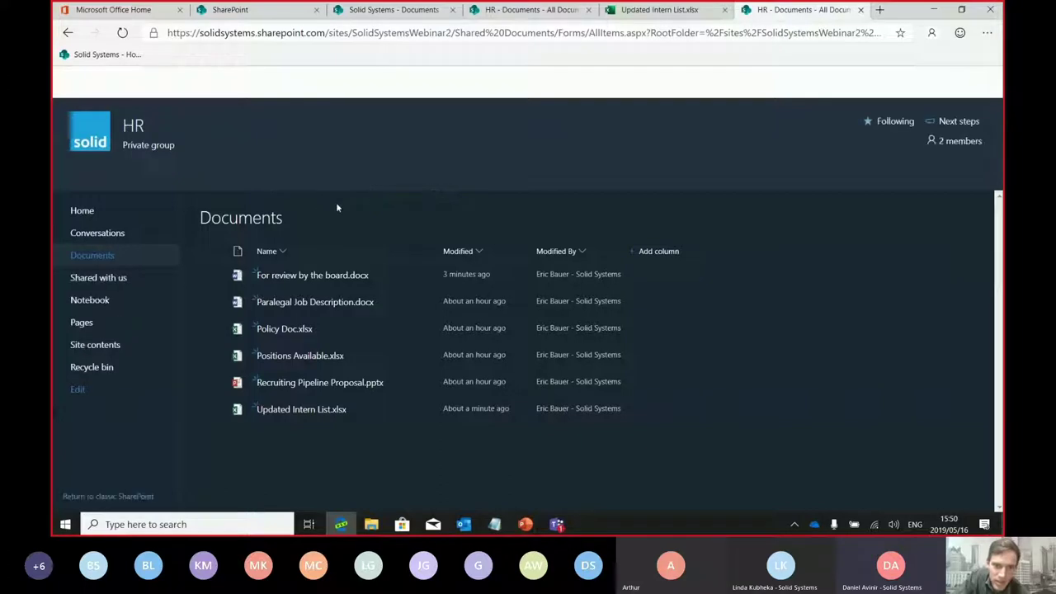
{"action": "left_click", "coordinate": [371, 525]}
{"action": "left_click", "coordinate": [120, 138]}
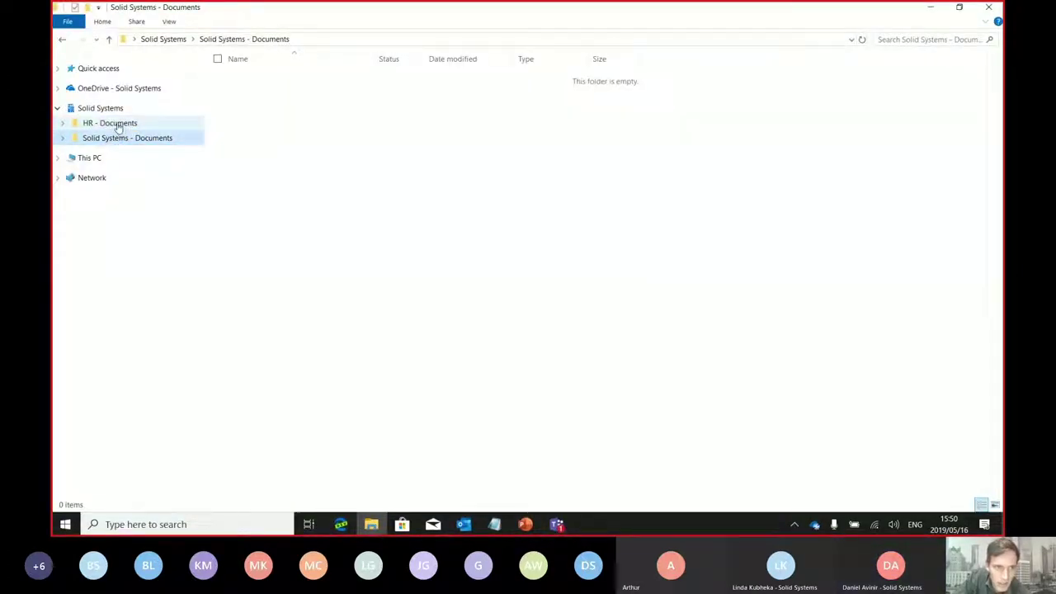
{"action": "left_click", "coordinate": [118, 123]}
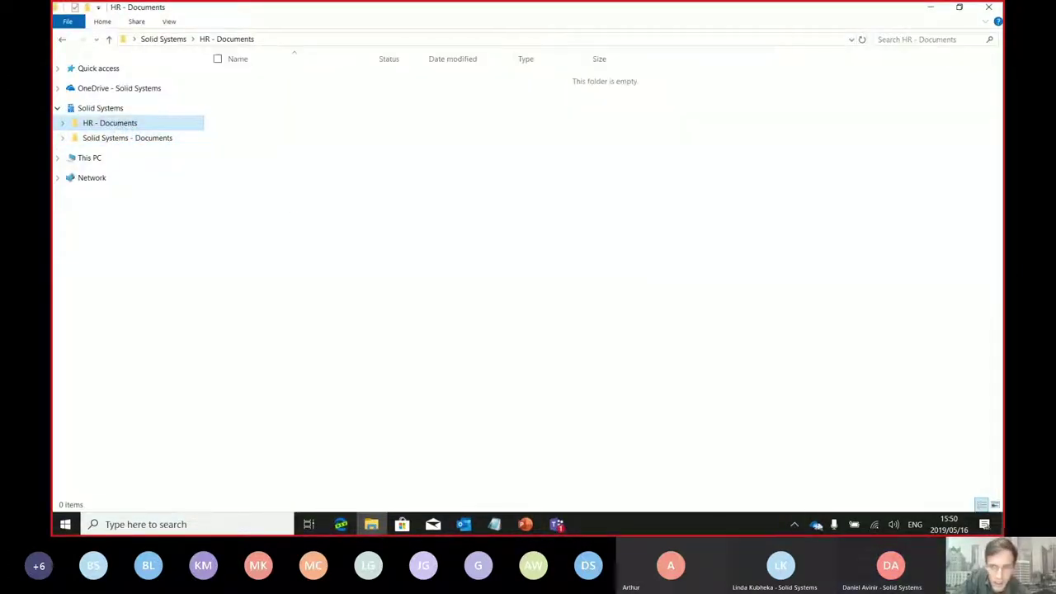
{"action": "left_click", "coordinate": [815, 525]}
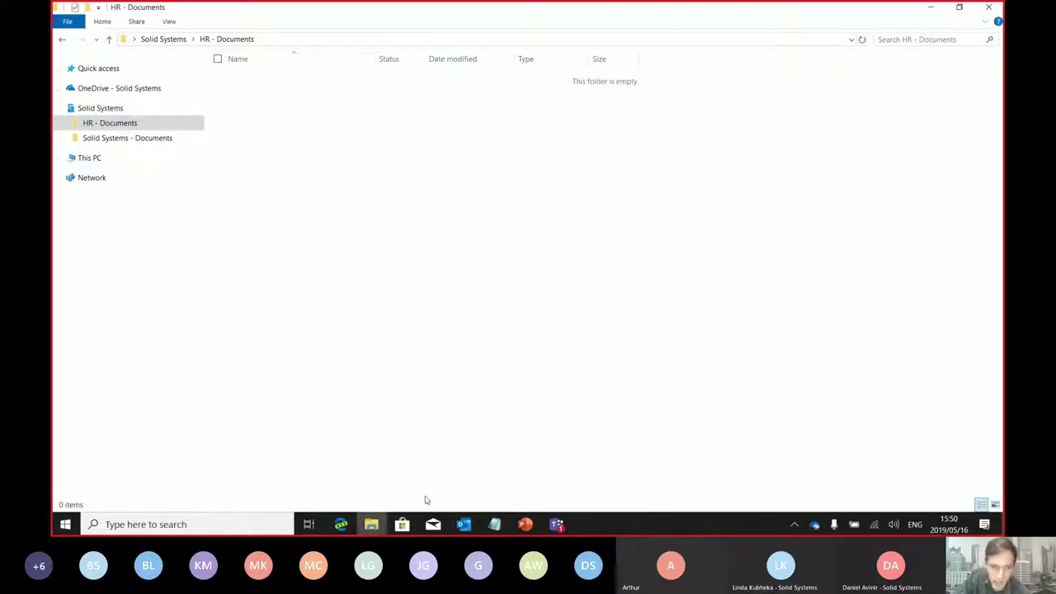
{"action": "left_click", "coordinate": [341, 524]}
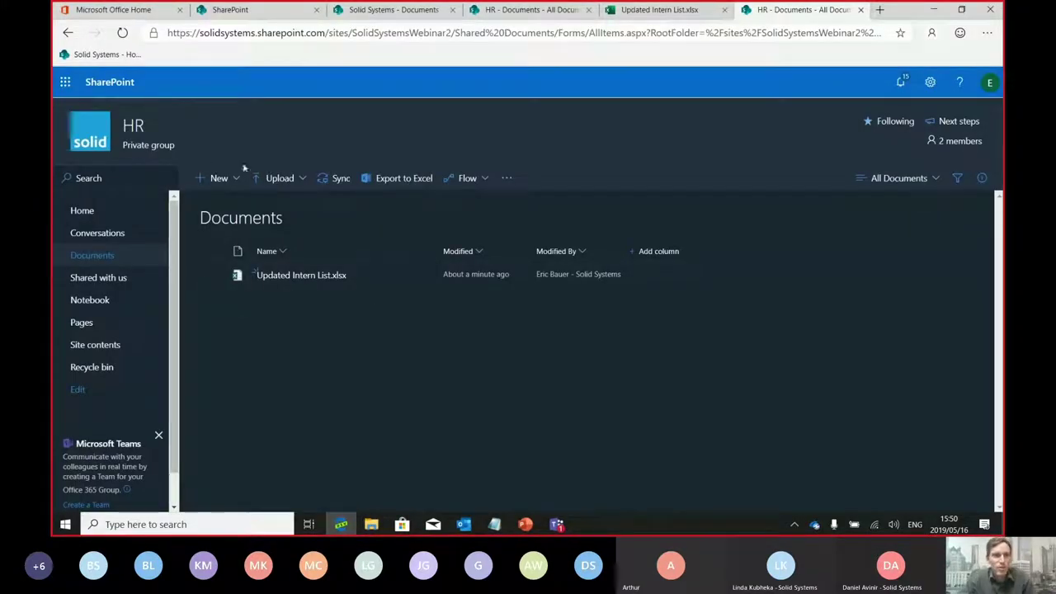
Reload the HR library and review OneDrive's recent sync activity
{"action": "left_click", "coordinate": [122, 32]}
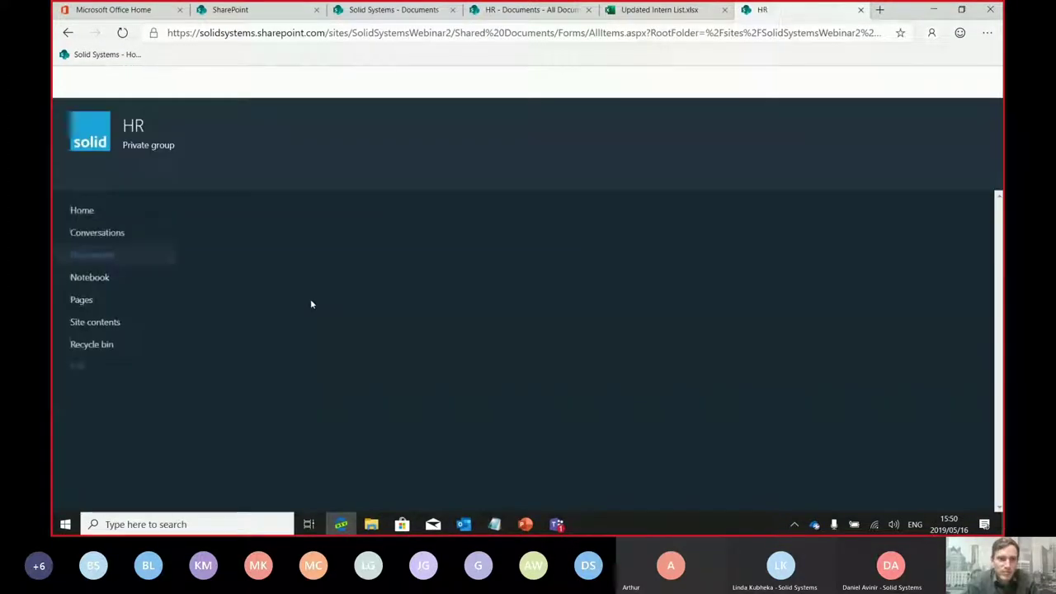
{"action": "left_click", "coordinate": [815, 524]}
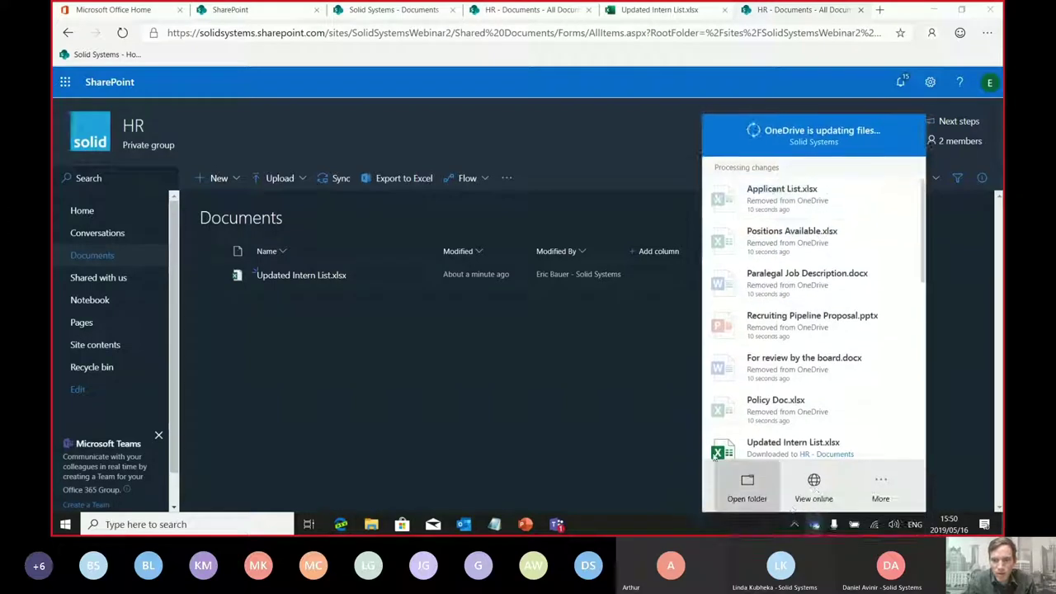
{"action": "left_click", "coordinate": [622, 417]}
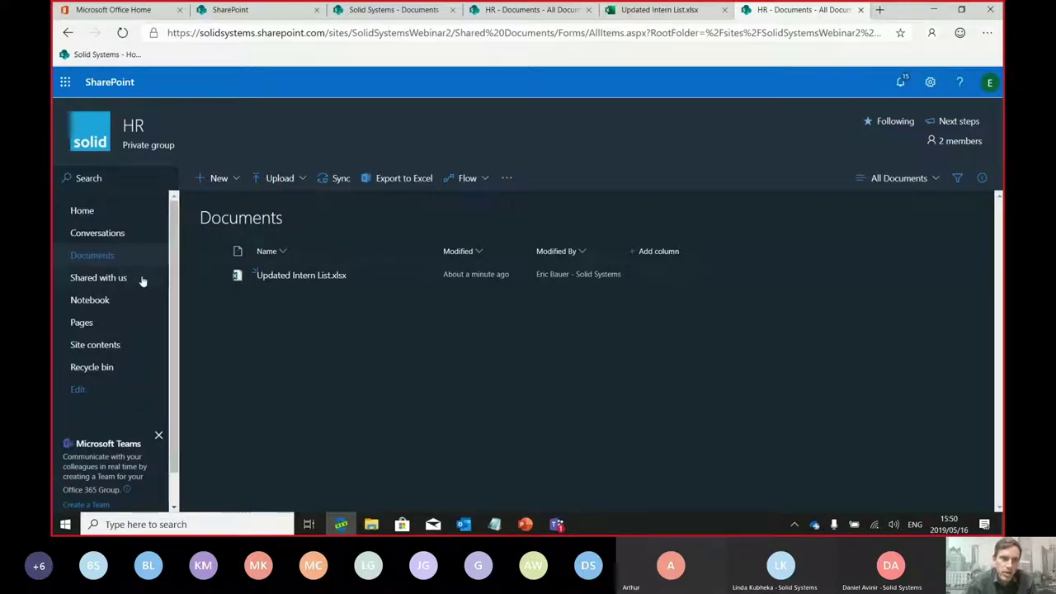
Restore all seven deleted HR files from the site recycle bin, then return to File Explorer
{"action": "left_click", "coordinate": [108, 370]}
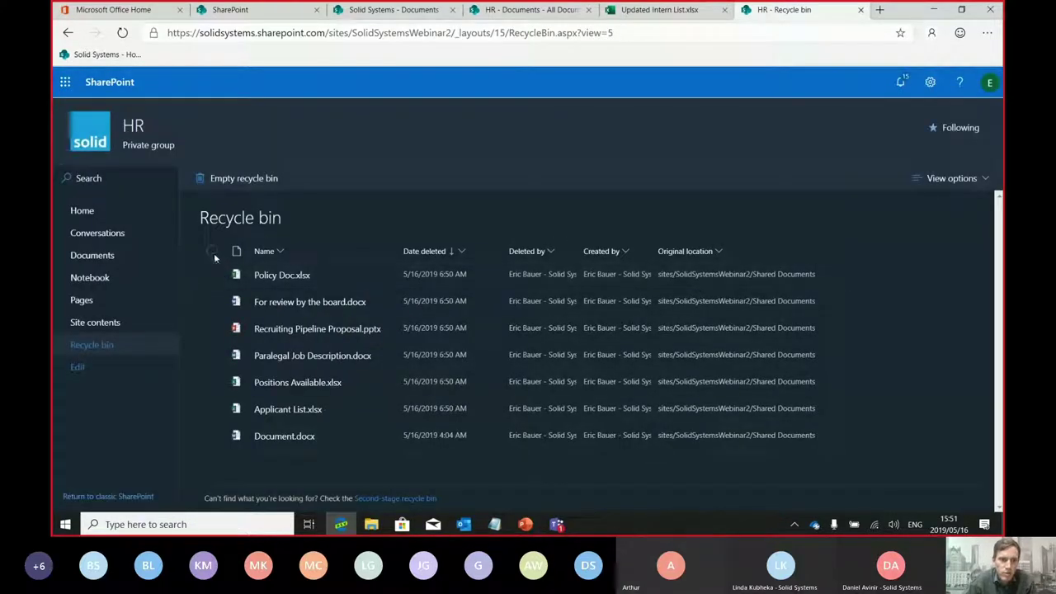
{"action": "left_click", "coordinate": [213, 250]}
{"action": "left_click", "coordinate": [213, 251]}
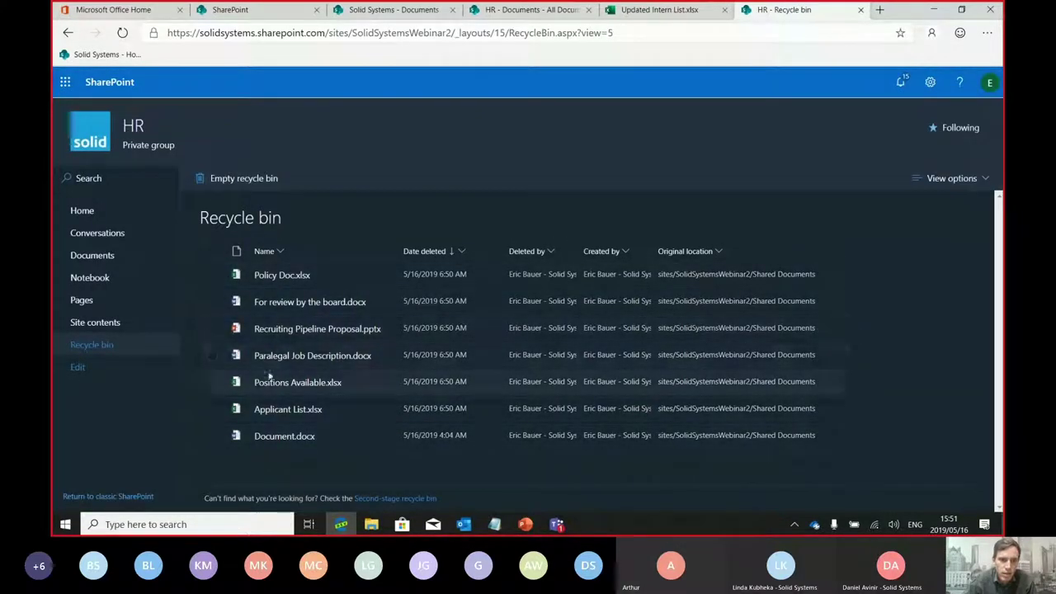
{"action": "left_click", "coordinate": [212, 328]}
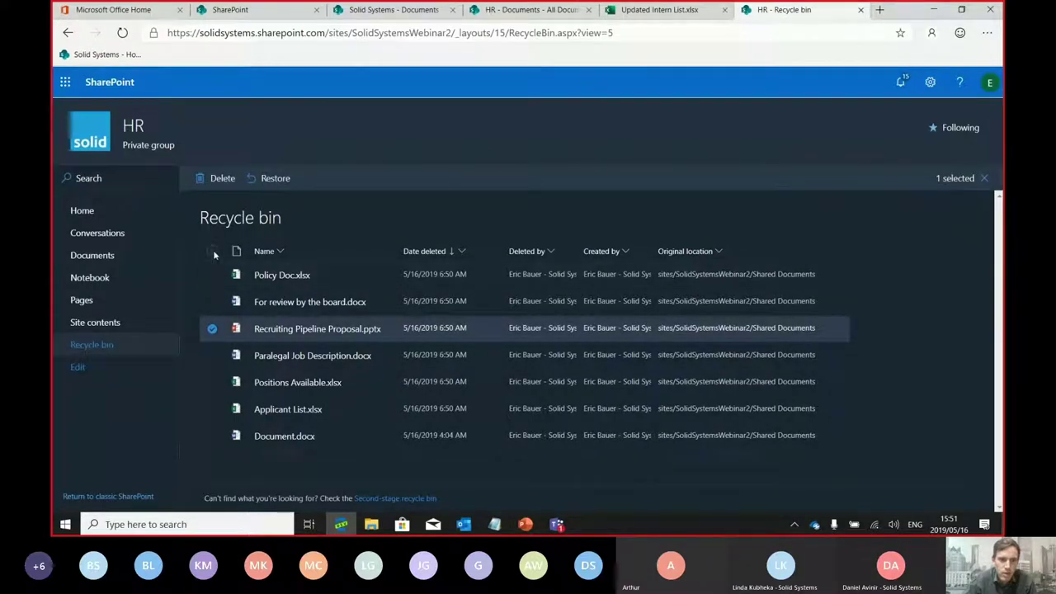
{"action": "left_click", "coordinate": [212, 251]}
{"action": "left_click", "coordinate": [272, 179]}
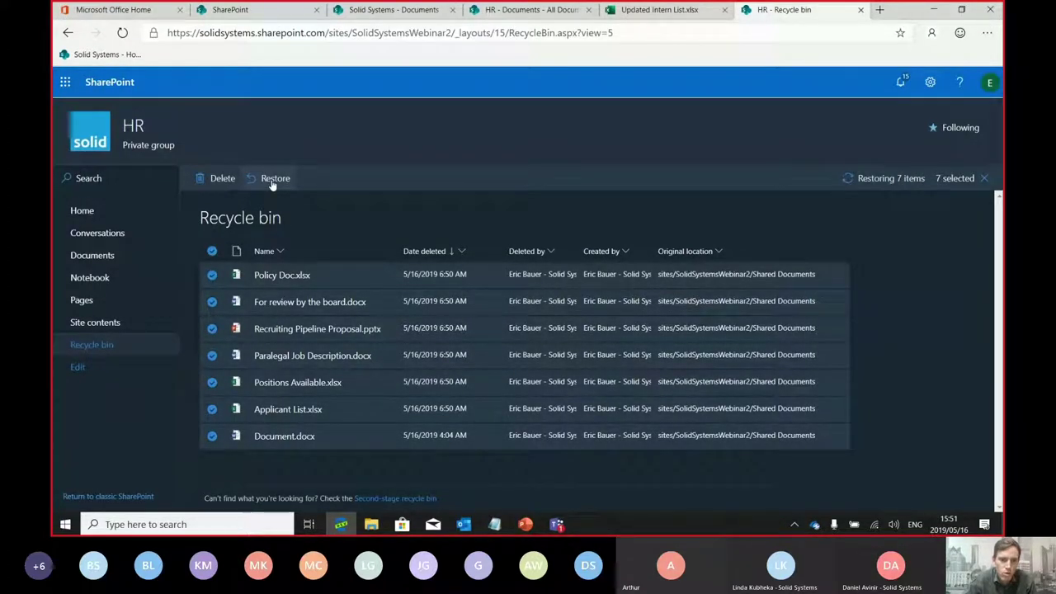
{"action": "left_click", "coordinate": [371, 524]}
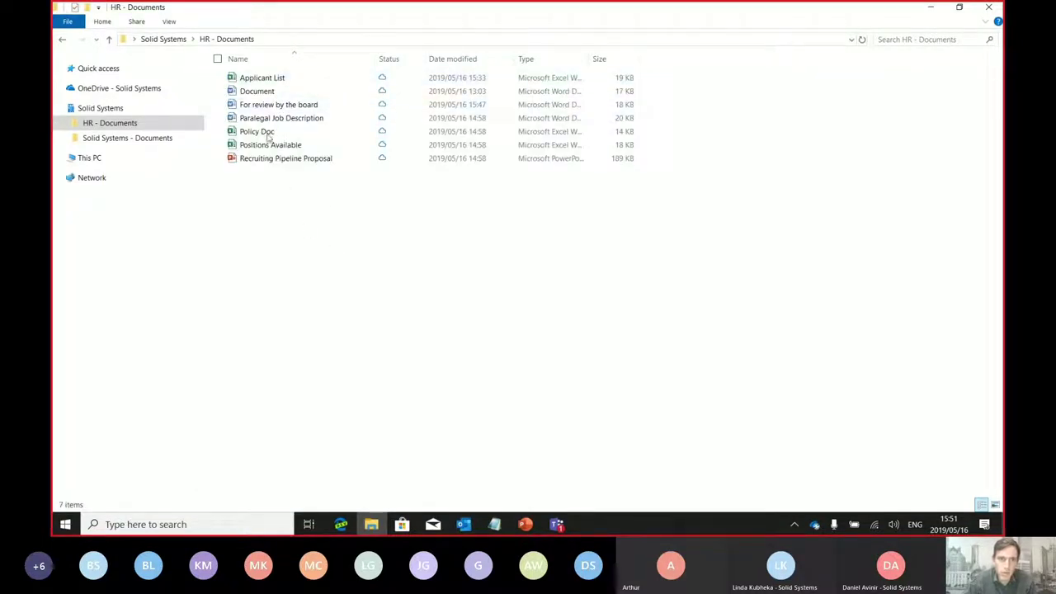
Open Recruiting Pipeline Proposal.pptx in PowerPoint, retrying the cloud download, then close it
{"action": "left_click_drag", "start_coordinate": [272, 195], "coordinate": [265, 74]}
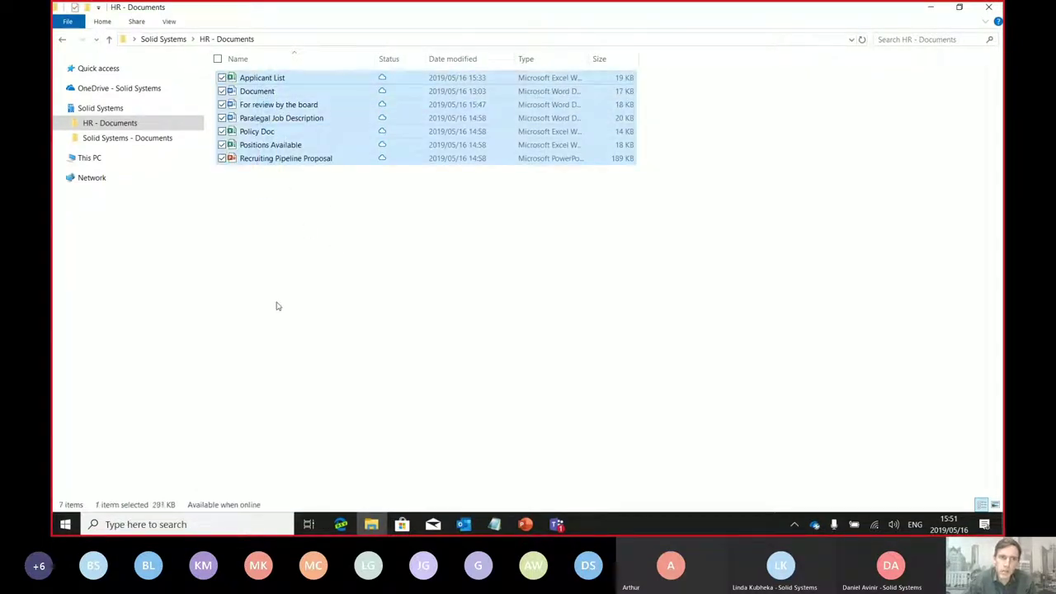
{"action": "left_click", "coordinate": [278, 306]}
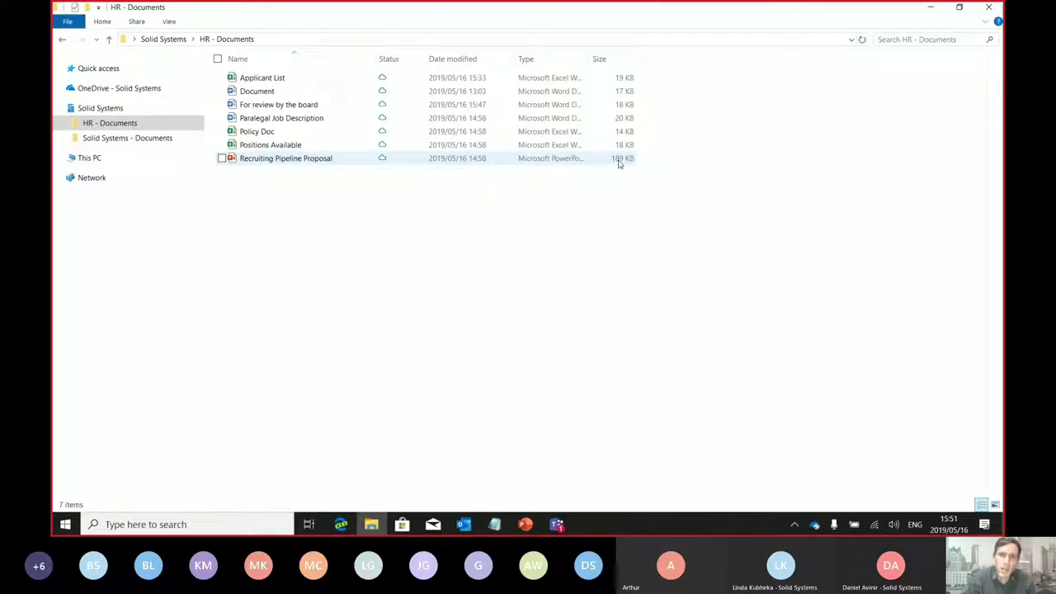
{"action": "double_click", "coordinate": [270, 161]}
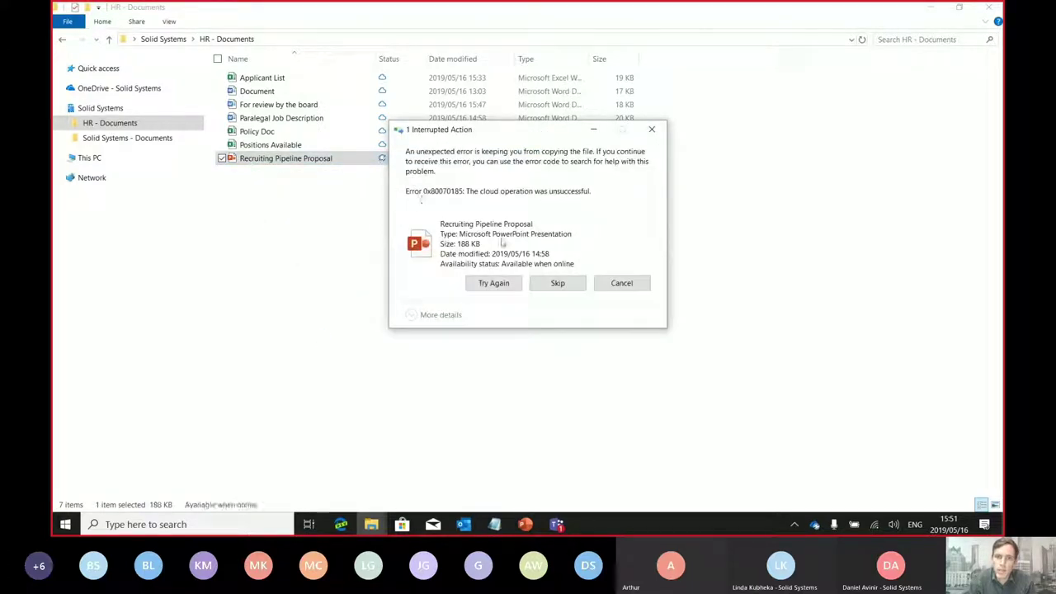
{"action": "left_click", "coordinate": [499, 284]}
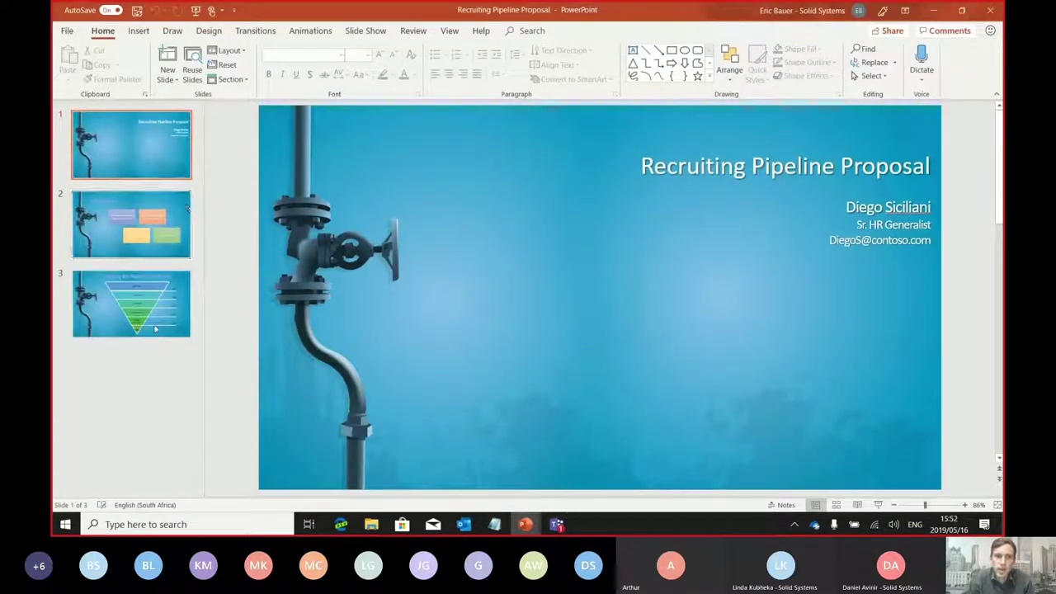
{"action": "left_click", "coordinate": [990, 10]}
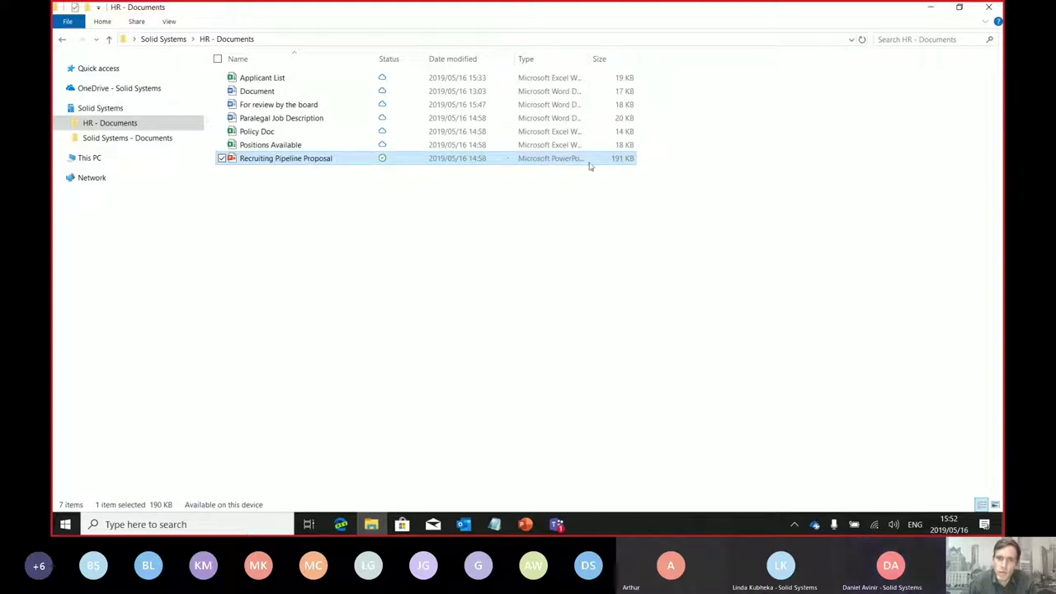
Free up space on Recruiting Pipeline Proposal so it is online-only, and view Solid Systems - Documents
{"action": "right_click", "coordinate": [299, 163]}
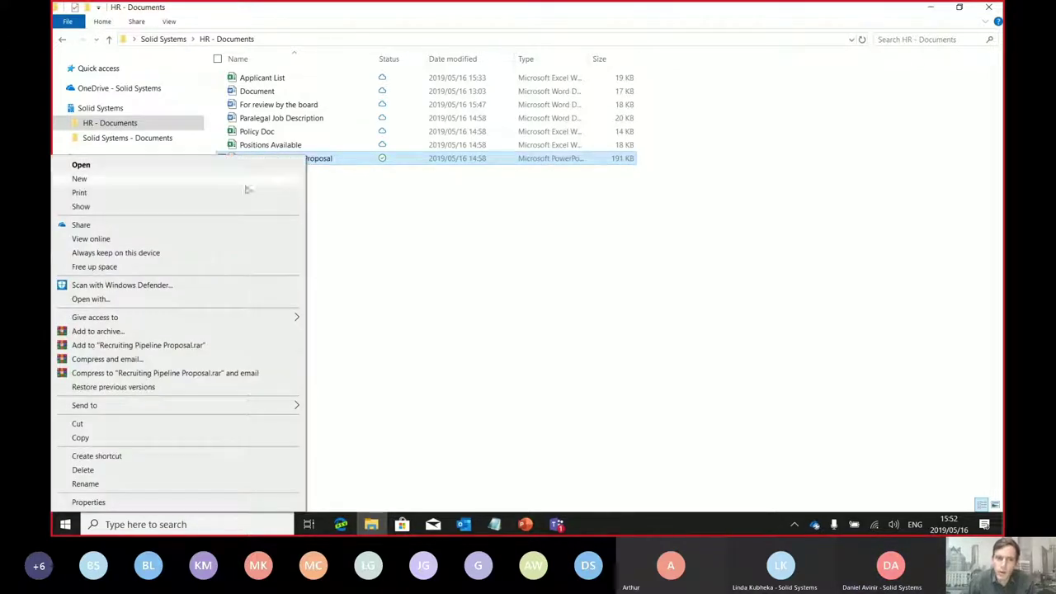
{"action": "left_click", "coordinate": [113, 269]}
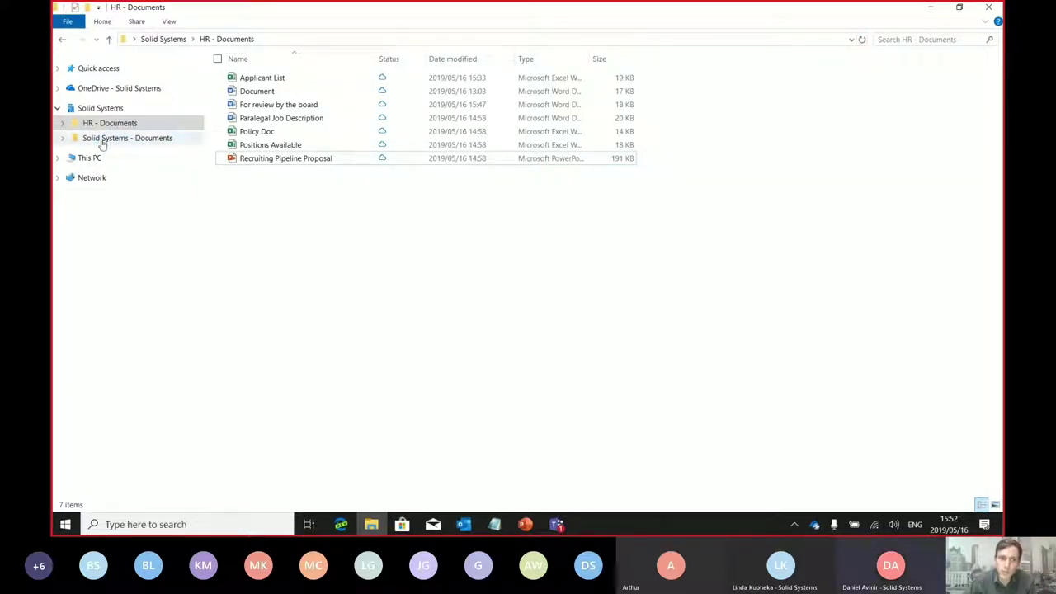
{"action": "left_click", "coordinate": [103, 141]}
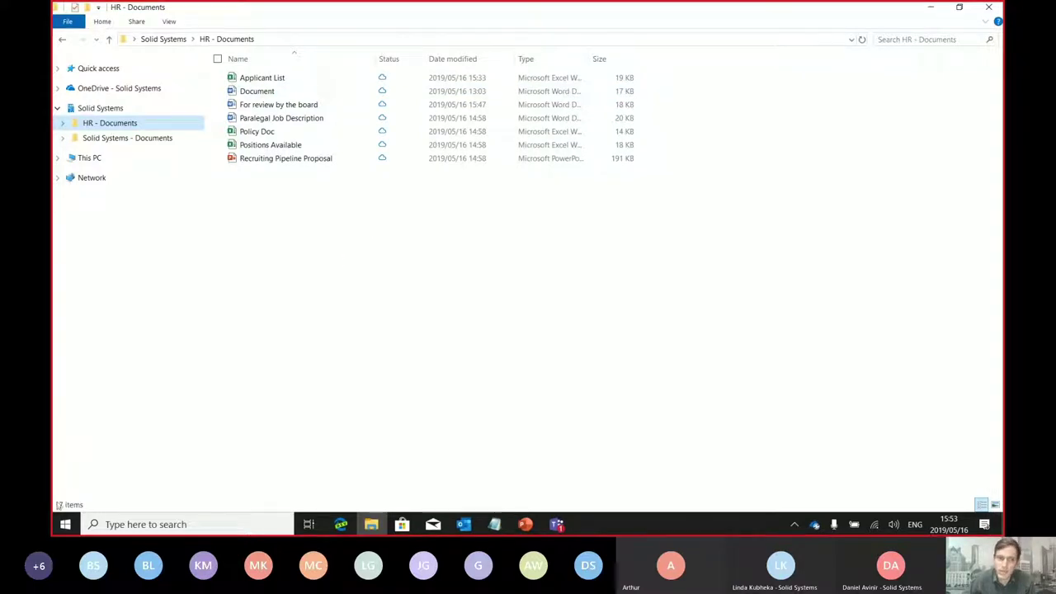
{"action": "left_click", "coordinate": [65, 524]}
In maximized Settings, search 'storage' and show Configure Storage Sense's locally available cloud content
{"action": "left_click", "coordinate": [66, 467]}
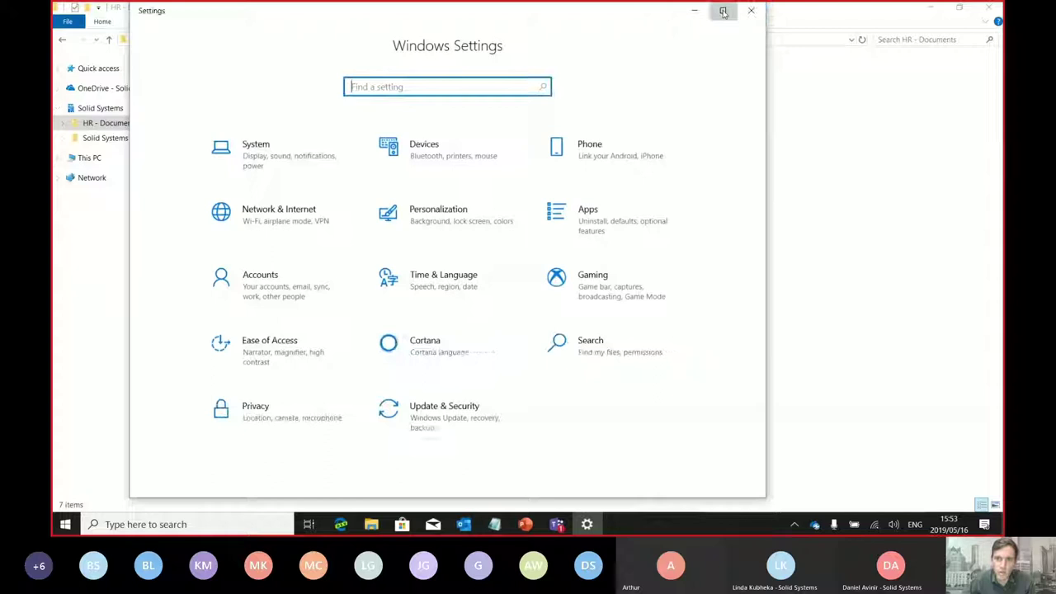
{"action": "left_click", "coordinate": [723, 12]}
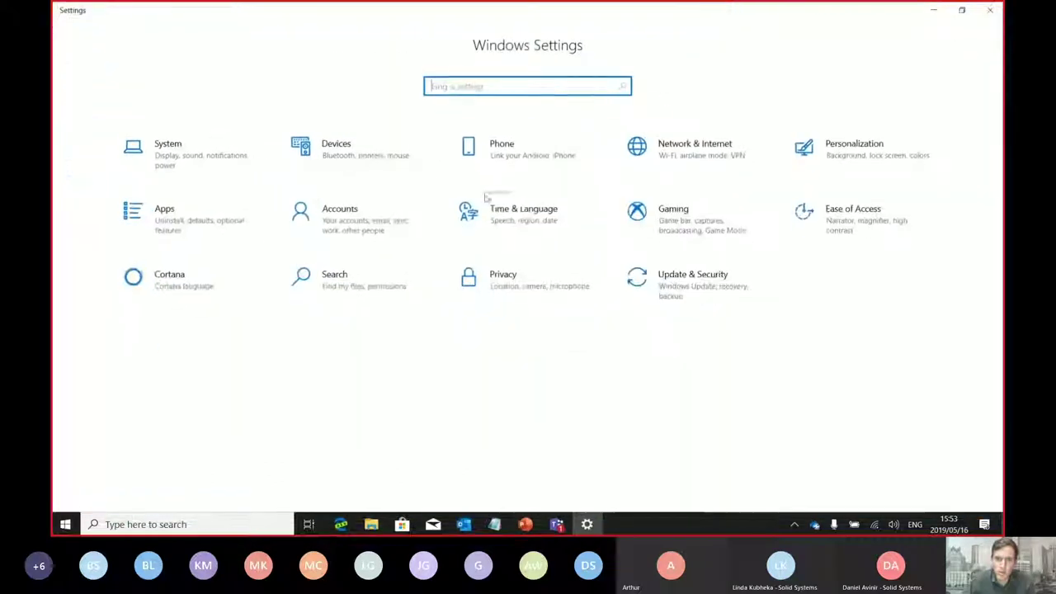
{"action": "type", "text": "storage"}
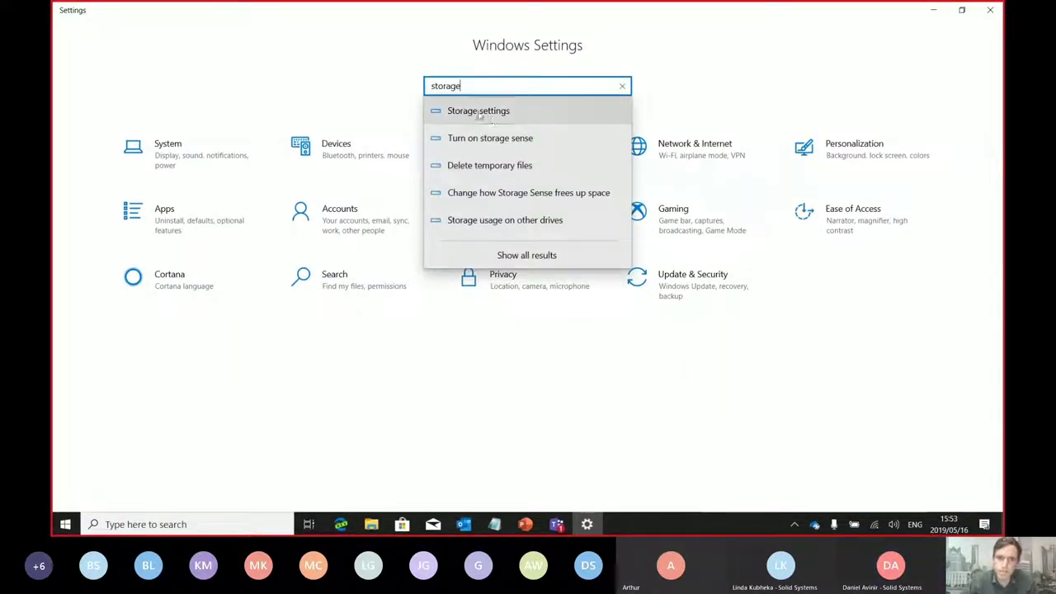
{"action": "left_click", "coordinate": [478, 110]}
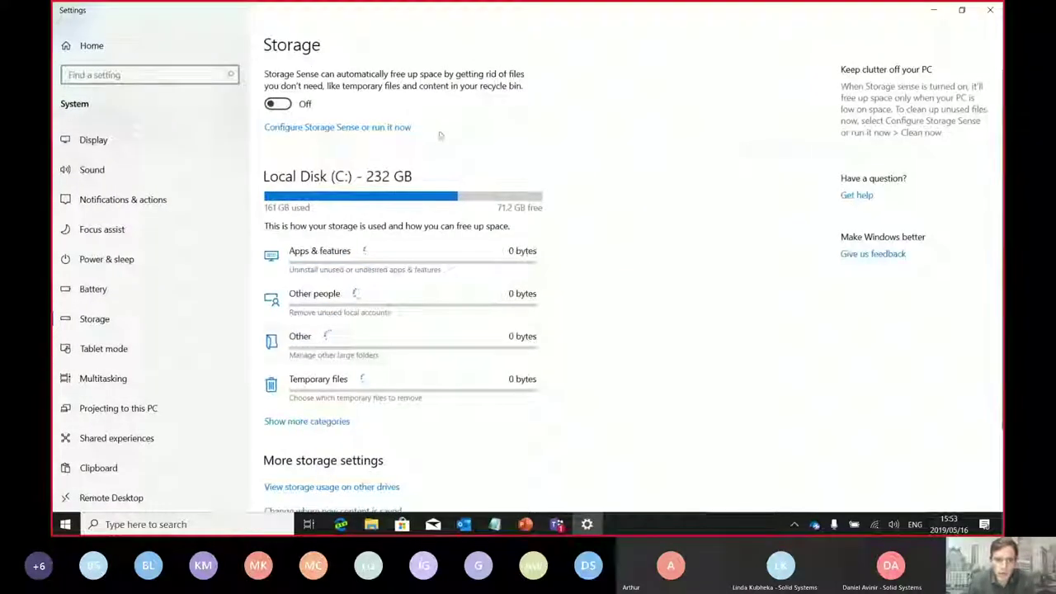
{"action": "left_click", "coordinate": [326, 129]}
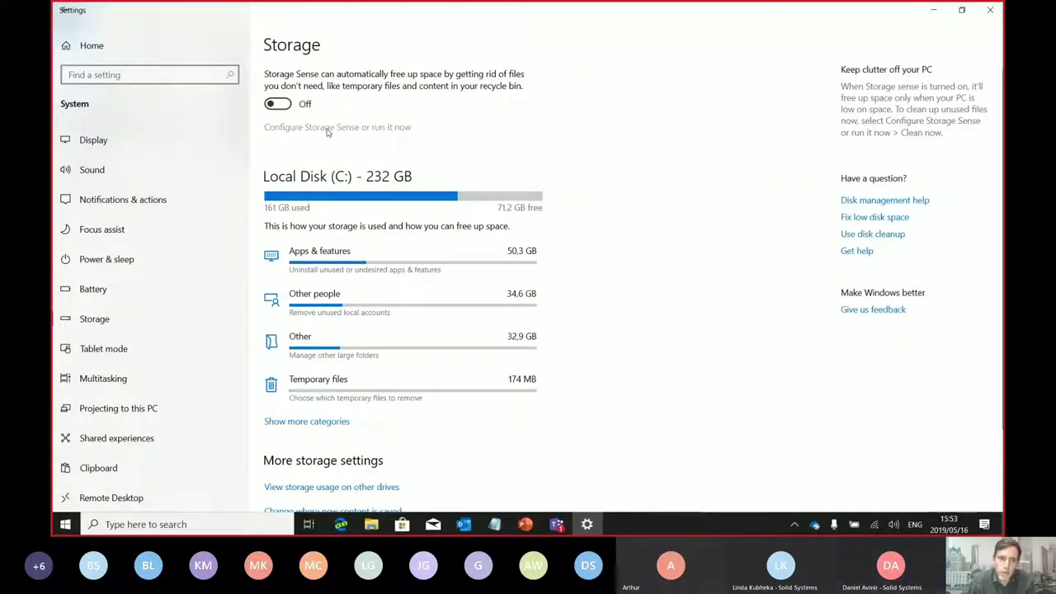
{"action": "scroll", "coordinate": [980, 366], "scroll_direction": "down", "scroll_amount": 5}
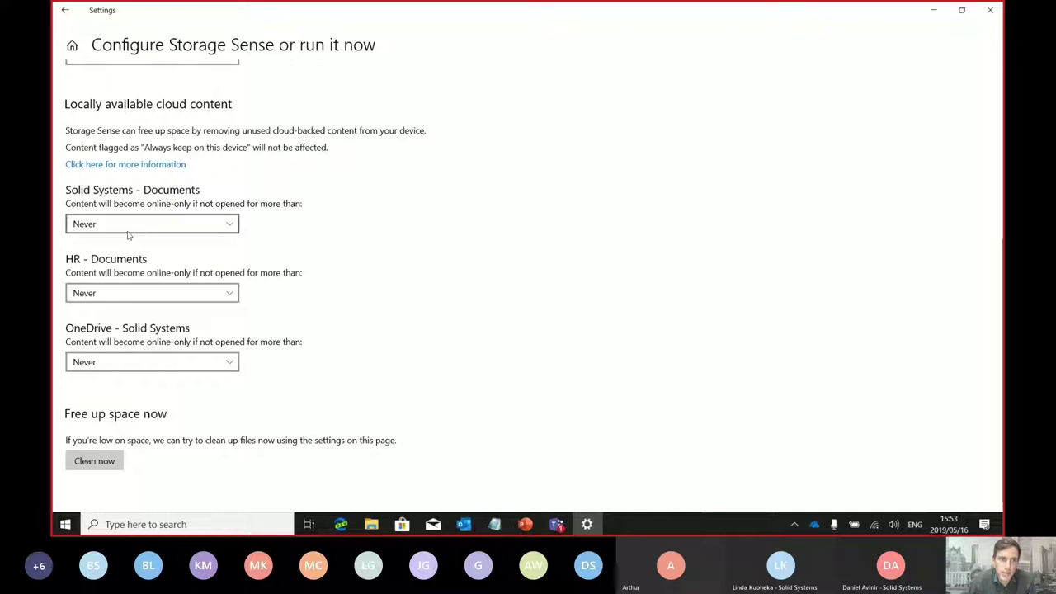
Set HR - Documents cloud content to go online-only after 30 days, then close Settings
{"action": "left_click", "coordinate": [128, 295]}
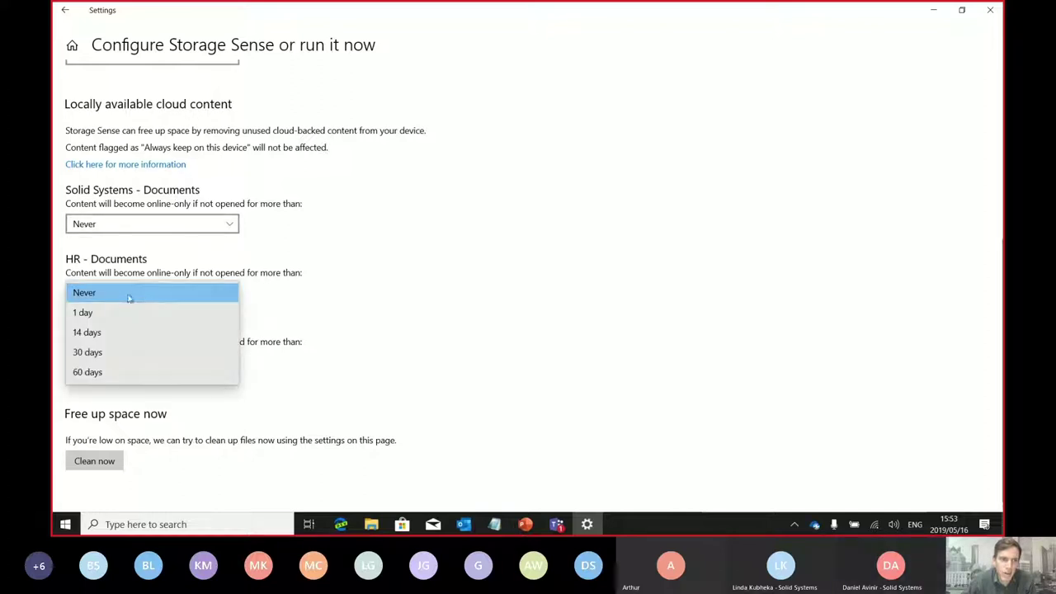
{"action": "left_click", "coordinate": [337, 318]}
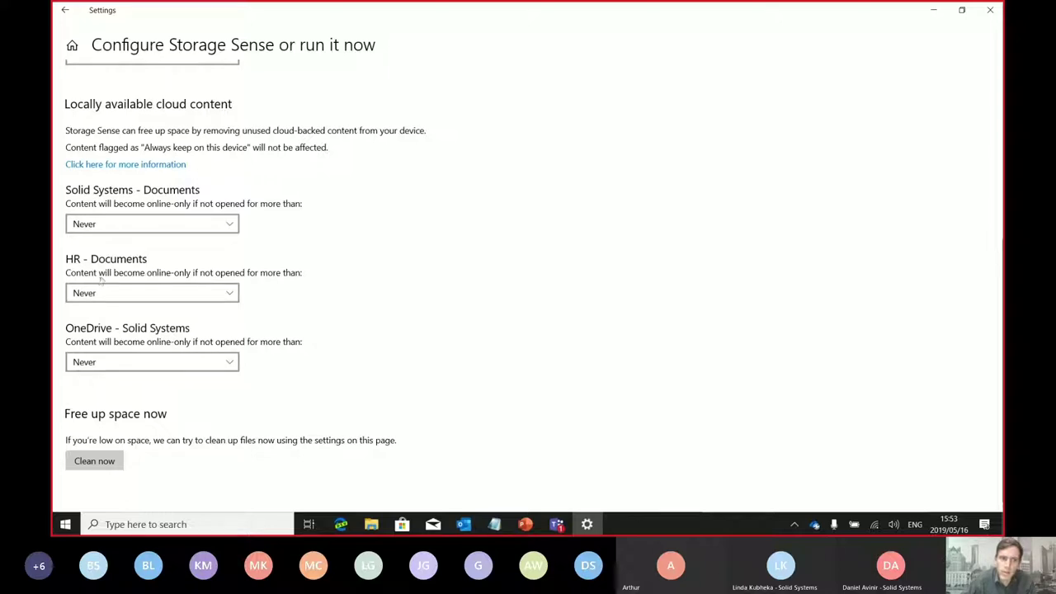
{"action": "left_click", "coordinate": [218, 297]}
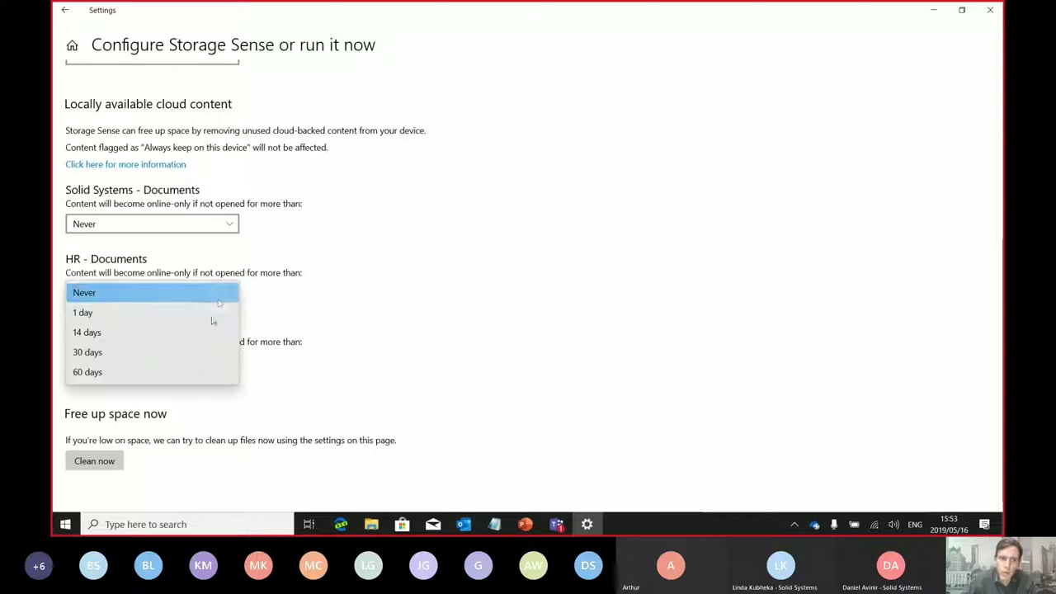
{"action": "left_click", "coordinate": [132, 373]}
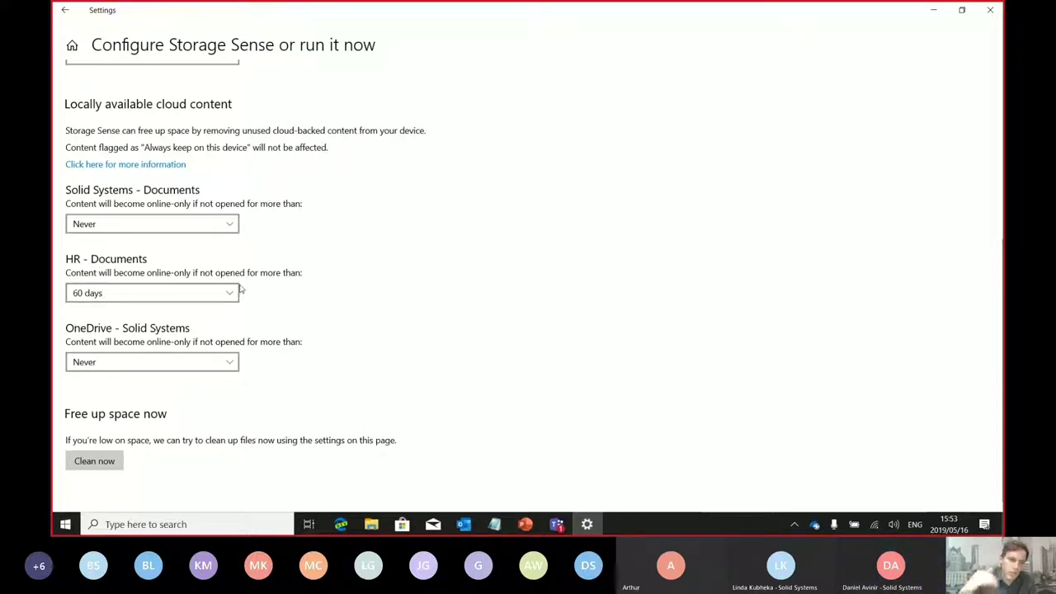
{"action": "left_click", "coordinate": [170, 293]}
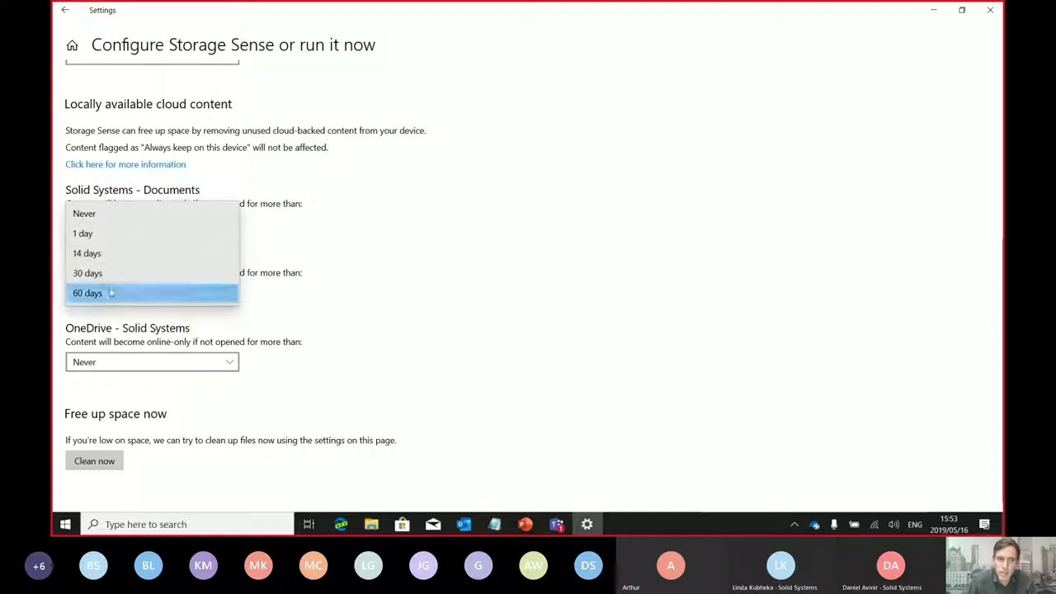
{"action": "left_click", "coordinate": [343, 279]}
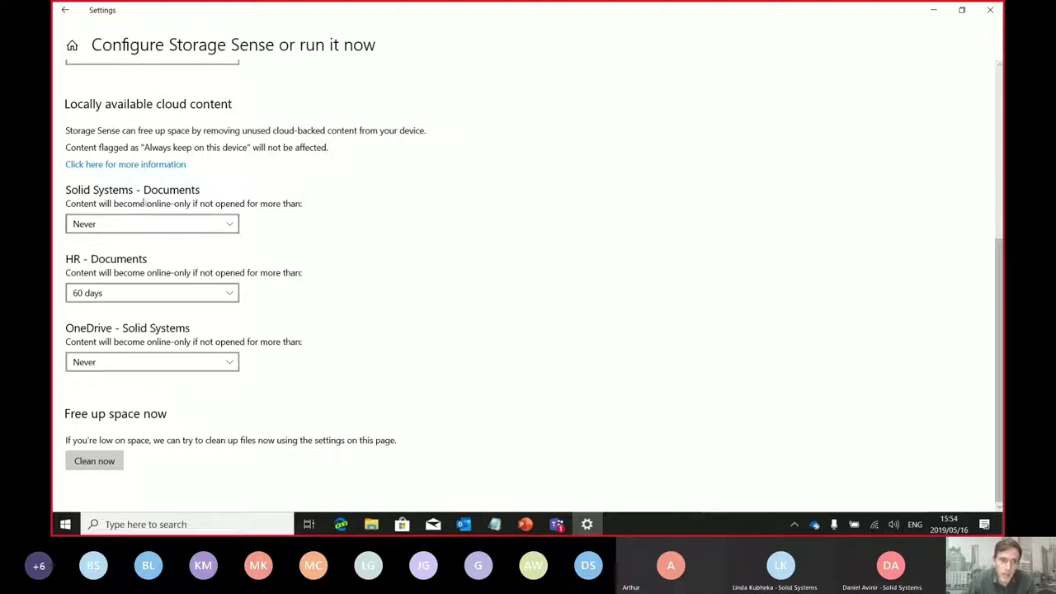
{"action": "left_click", "coordinate": [146, 295]}
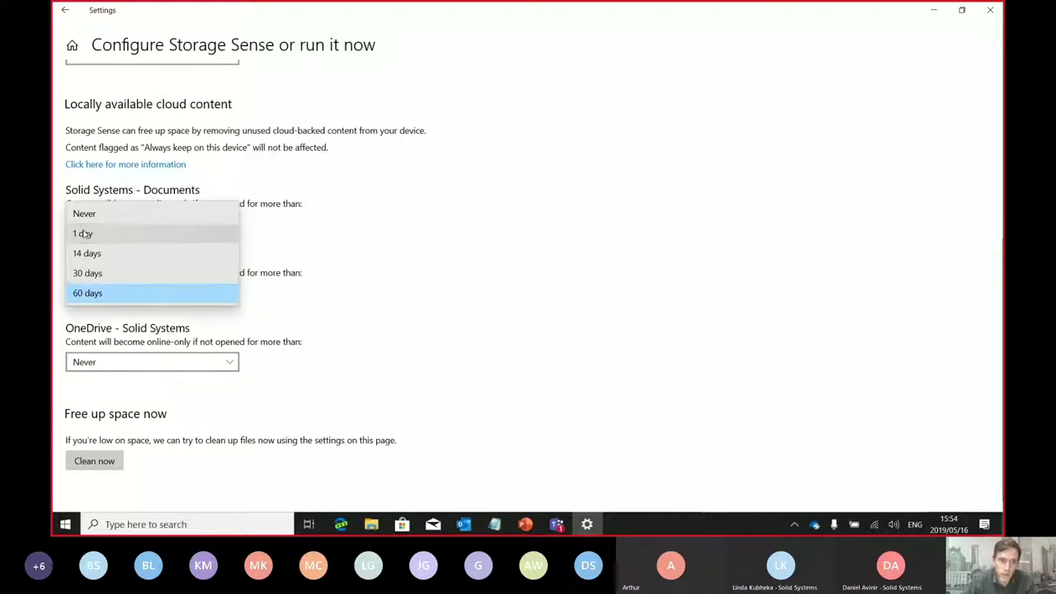
{"action": "left_click", "coordinate": [88, 273]}
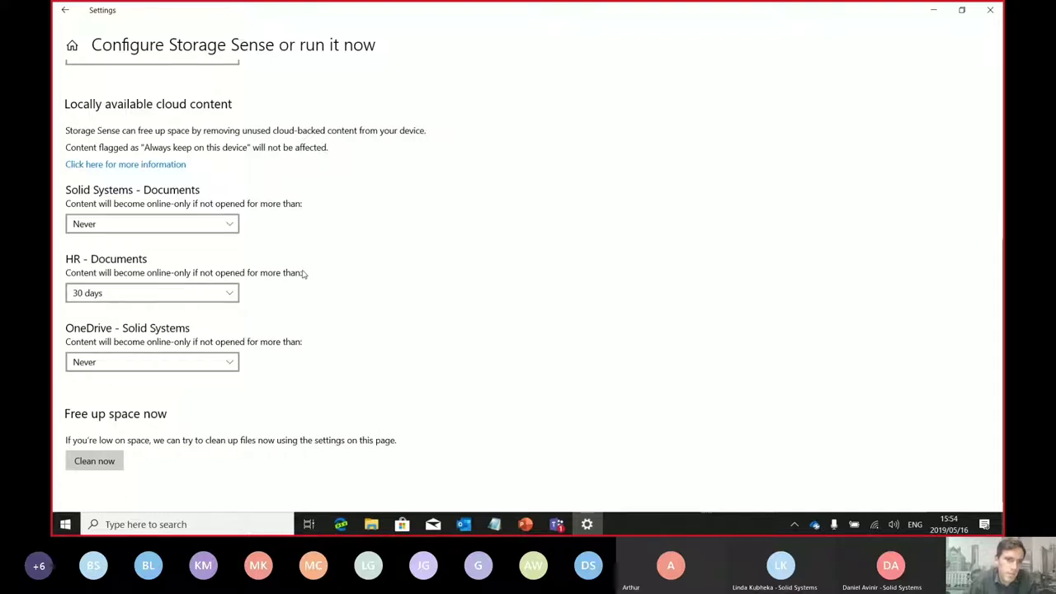
{"action": "left_click", "coordinate": [990, 10]}
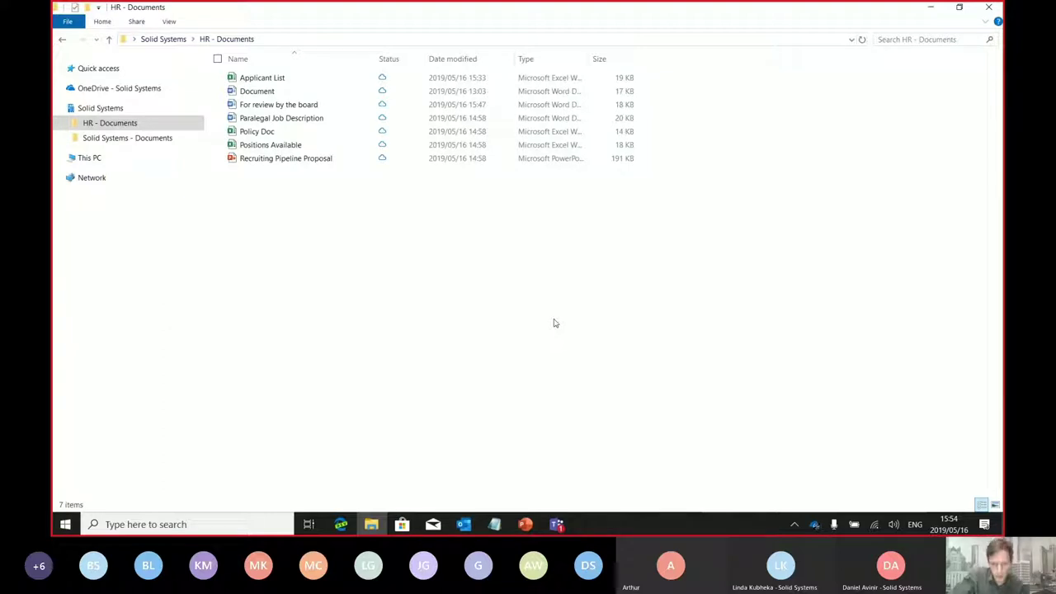
Show the empty HR recycle bin in Edge, then bring back the full Teams meeting window
{"action": "left_click", "coordinate": [341, 524]}
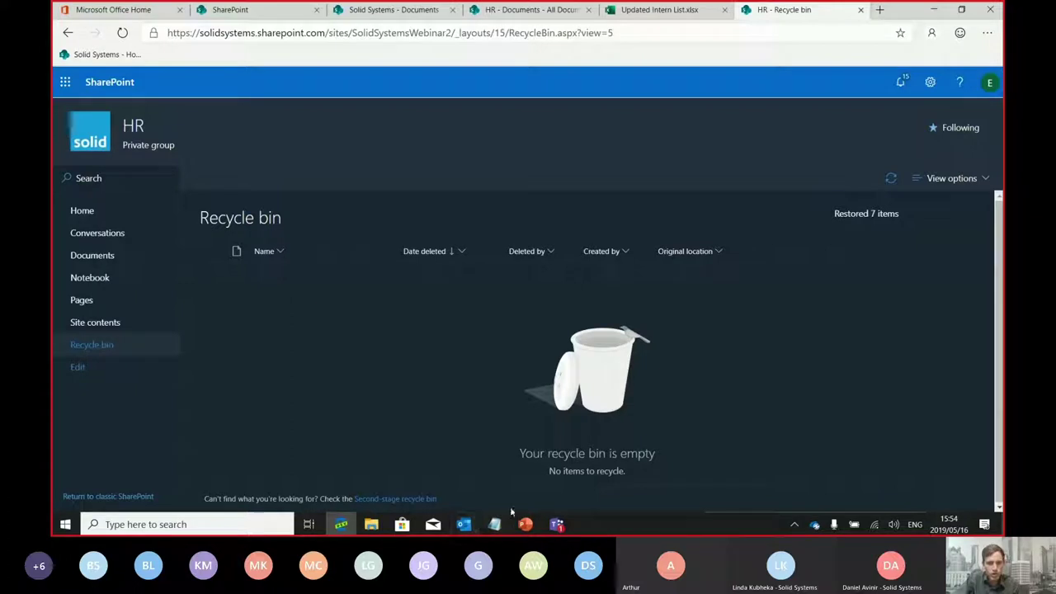
{"action": "mouse_move", "coordinate": [549, 531]}
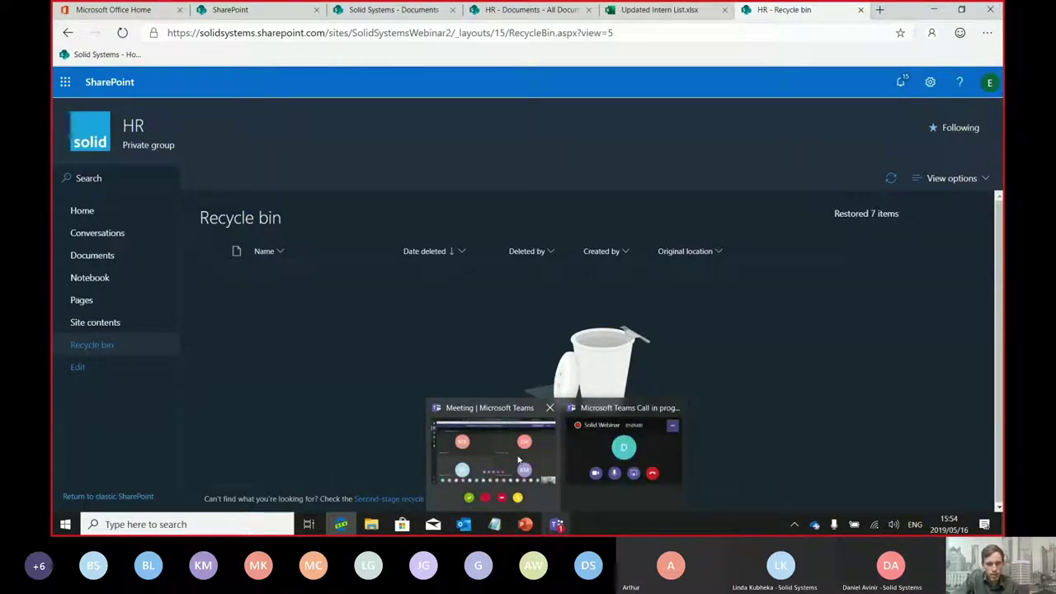
{"action": "left_click", "coordinate": [625, 448]}
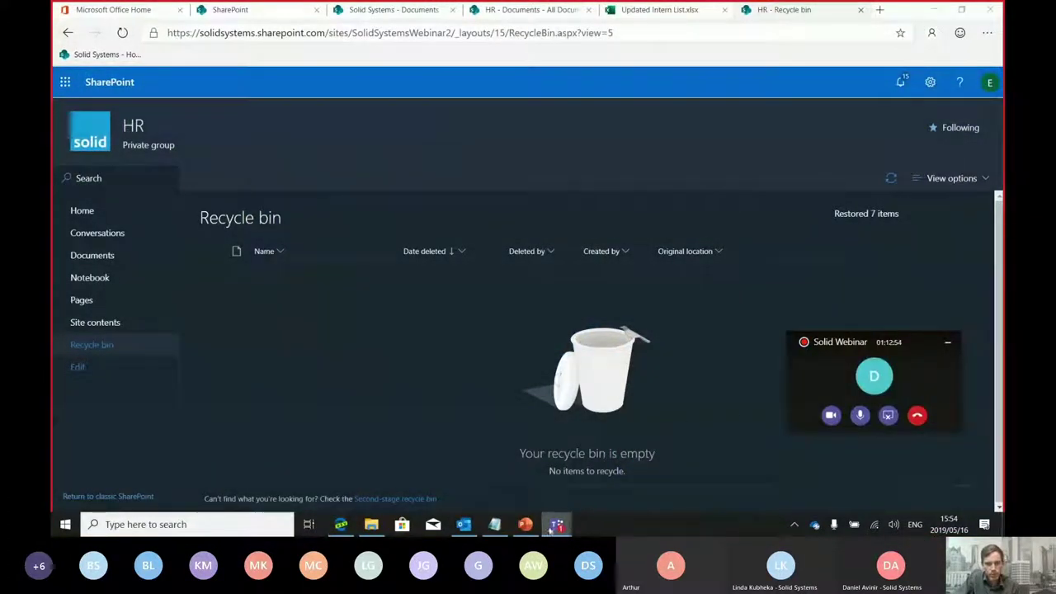
{"action": "mouse_move", "coordinate": [551, 528]}
{"action": "left_click", "coordinate": [495, 425]}
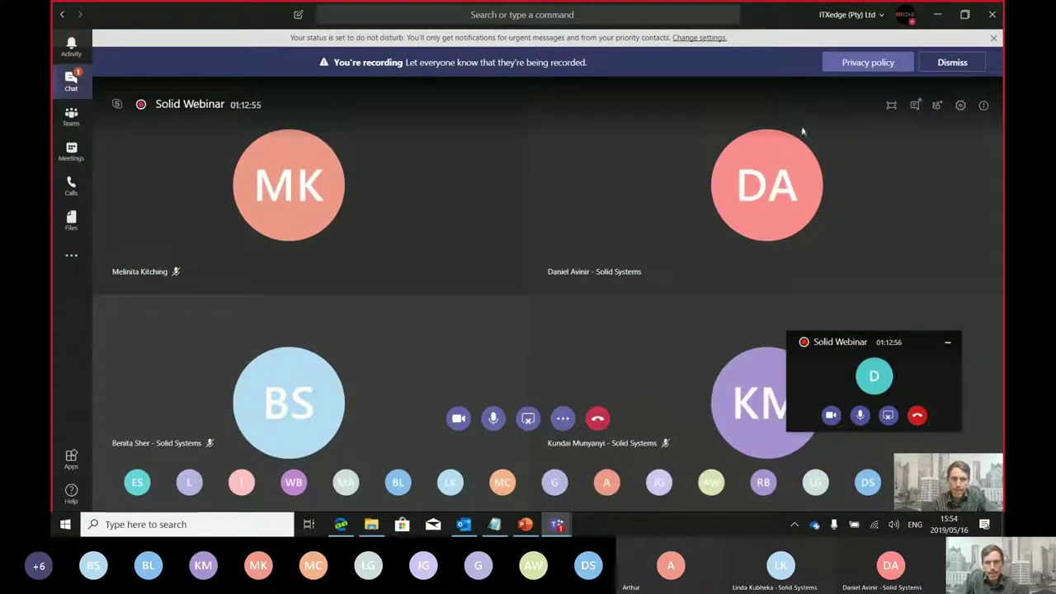
Read the full chat question about retrieving deleted co-authored documents, then return to the recycle bin
{"action": "left_click", "coordinate": [915, 105]}
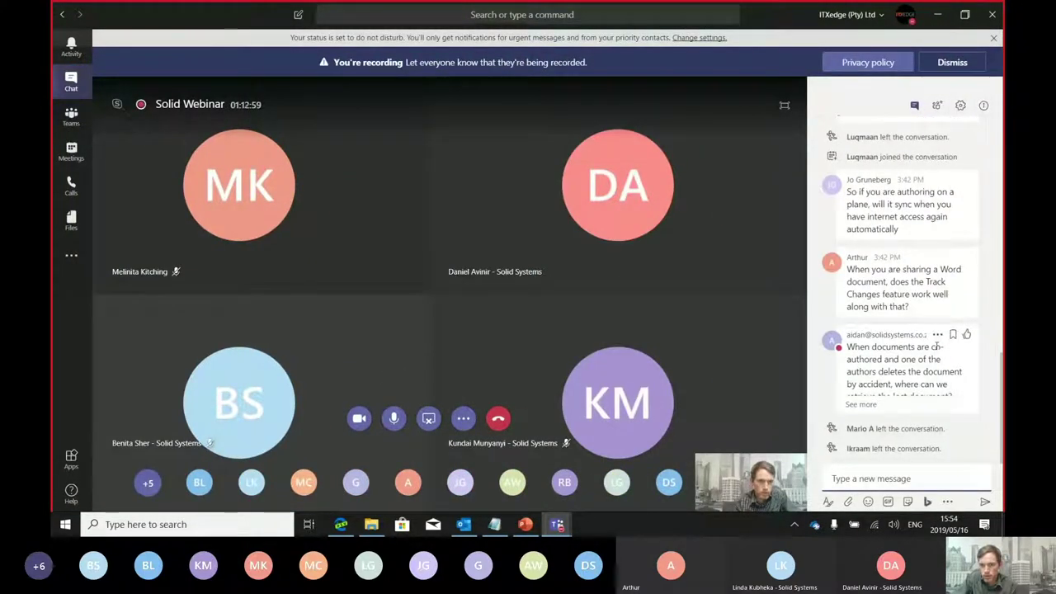
{"action": "left_click", "coordinate": [860, 404]}
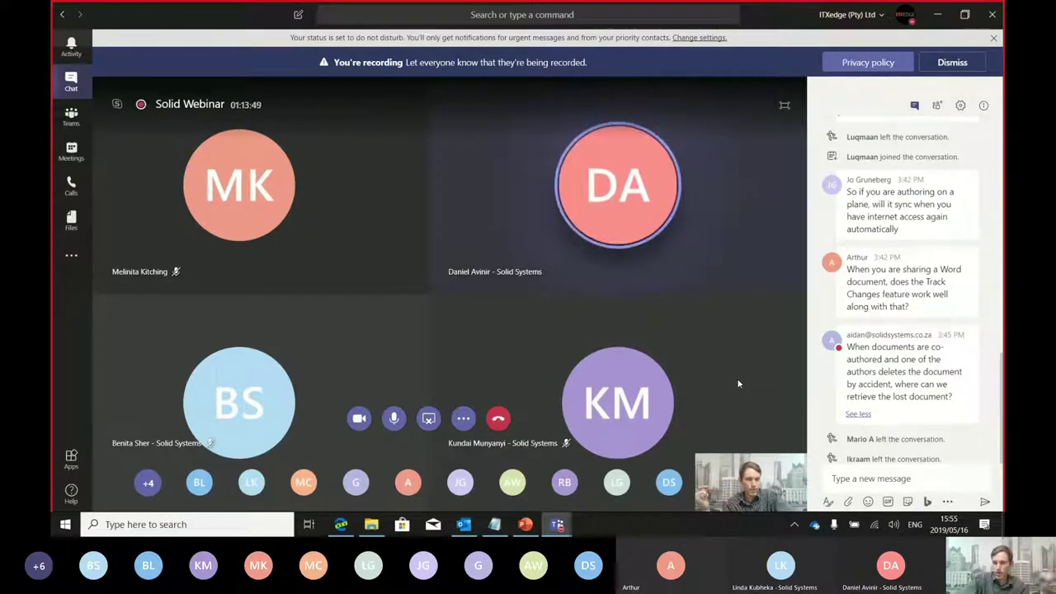
{"action": "left_click", "coordinate": [341, 523]}
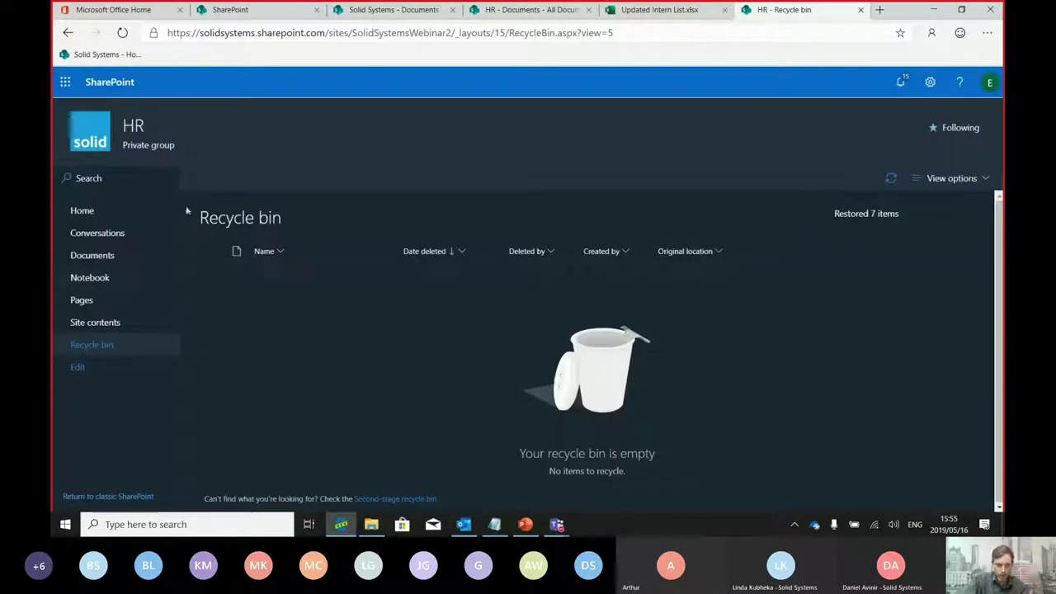
Switch to the Solid Systems - Documents tab, briefly visiting the SharePoint home tab
{"action": "left_click", "coordinate": [357, 11]}
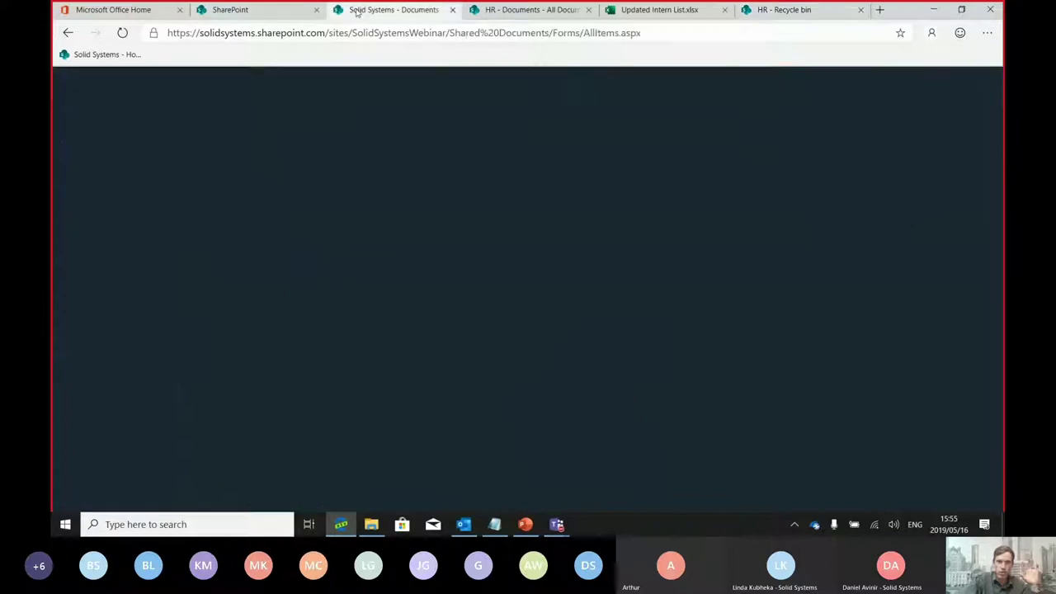
{"action": "left_click", "coordinate": [234, 10]}
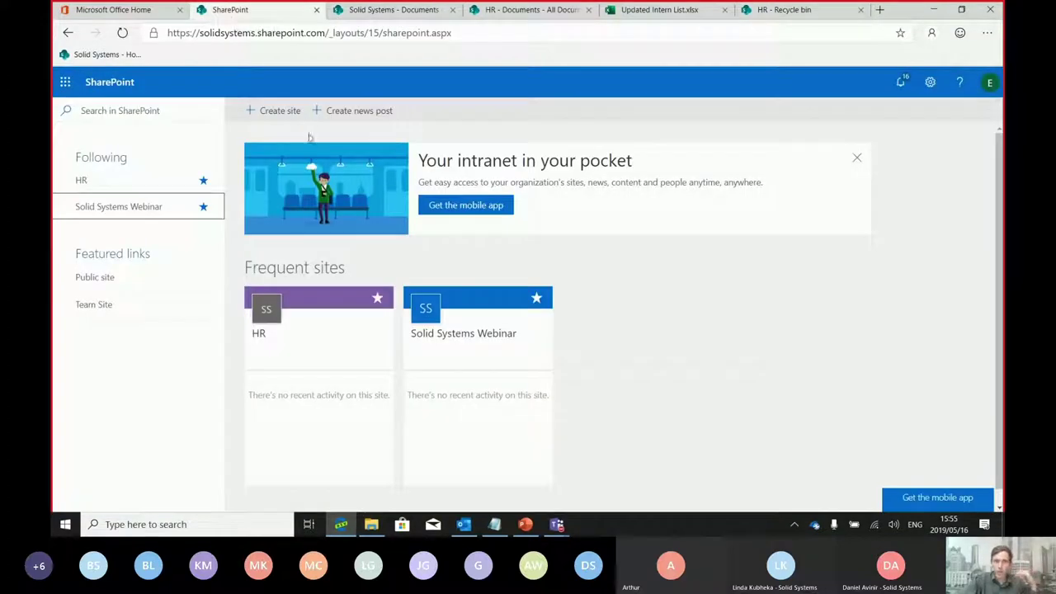
{"action": "left_click", "coordinate": [367, 11]}
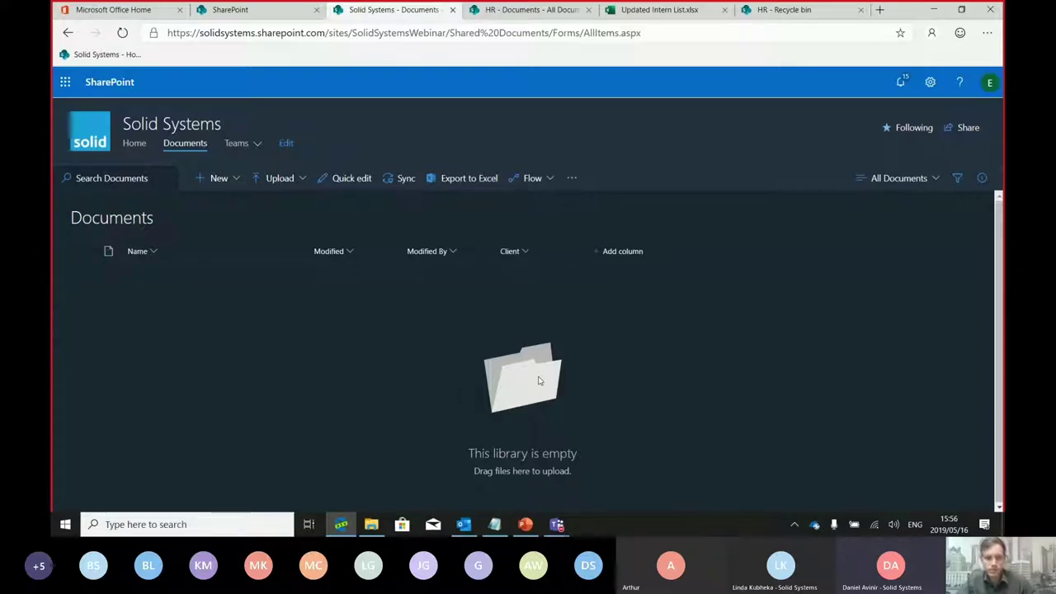
{"action": "key", "text": "XF86AudioLowerVolume"}
{"action": "key", "text": "XF86AudioLowerVolume"}
{"action": "key", "text": "XF86AudioLowerVolume"}
{"action": "key", "text": "XF86AudioLowerVolume"}
{"action": "key", "text": "XF86AudioLowerVolume"}
{"action": "key", "text": "XF86AudioLowerVolume"}
{"action": "key", "text": "XF86AudioLowerVolume"}
{"action": "key", "text": "XF86AudioLowerVolume"}
{"action": "key", "text": "XF86AudioLowerVolume"}
{"action": "key", "text": "XF86AudioLowerVolume"}
{"action": "key", "text": "XF86AudioLowerVolume"}
{"action": "key", "text": "XF86AudioLowerVolume"}
{"action": "key", "text": "XF86AudioLowerVolume"}
{"action": "key", "text": "XF86AudioLowerVolume"}
{"action": "key", "text": "XF86AudioLowerVolume"}
{"action": "key", "text": "XF86AudioLowerVolume"}
{"action": "key", "text": "XF86AudioLowerVolume"}
{"action": "key", "text": "XF86AudioLowerVolume"}
{"action": "key", "text": "XF86AudioLowerVolume"}
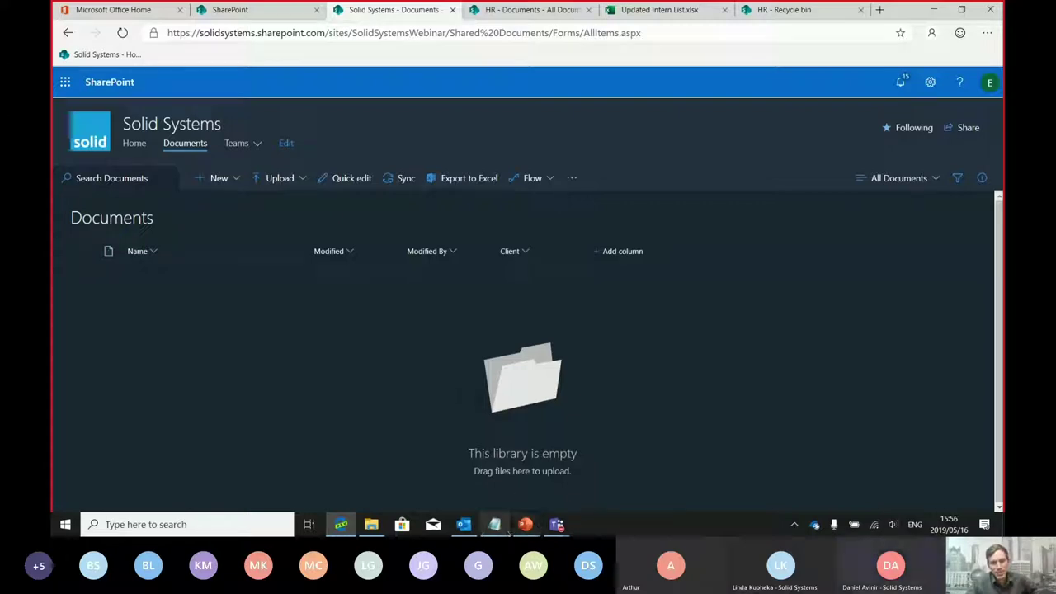
Present slide 50, What's next?, of the Solid Systems Webinar deck full screen with Shift+F5
{"action": "mouse_move", "coordinate": [521, 525]}
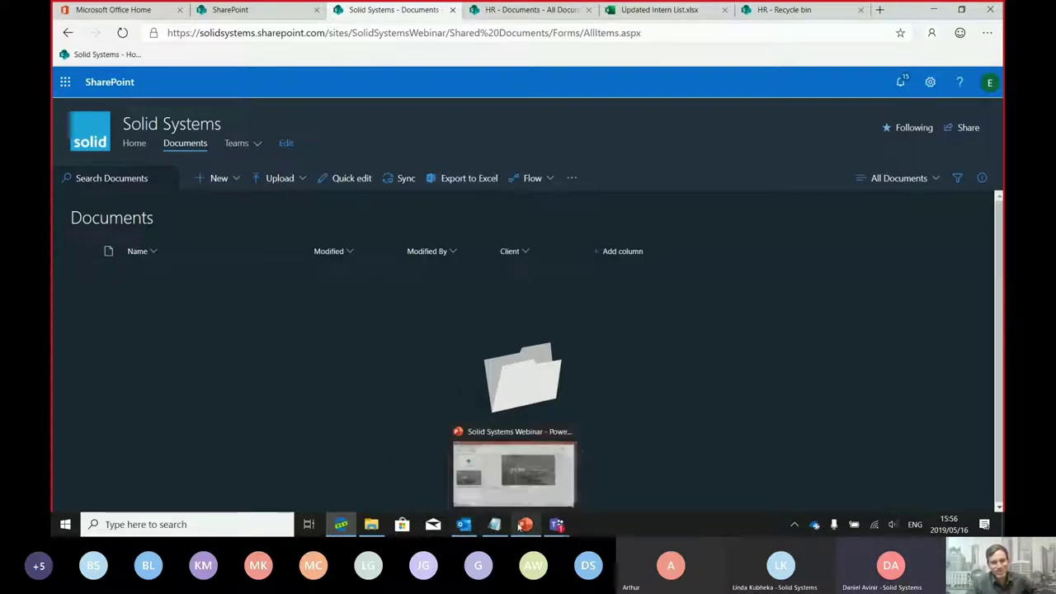
{"action": "left_click", "coordinate": [513, 472]}
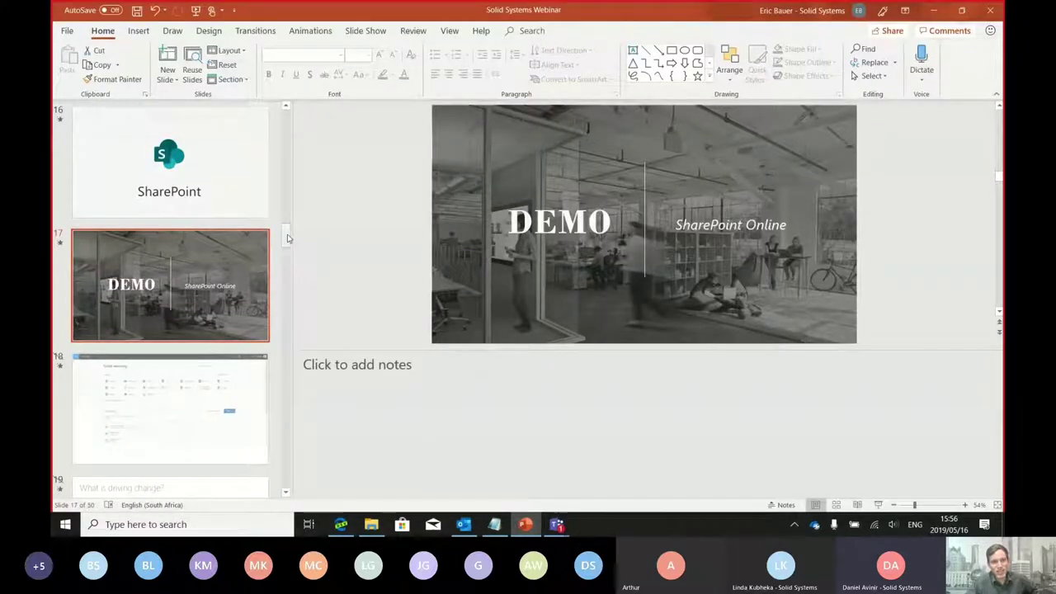
{"action": "left_click_drag", "start_coordinate": [286, 236], "coordinate": [294, 494]}
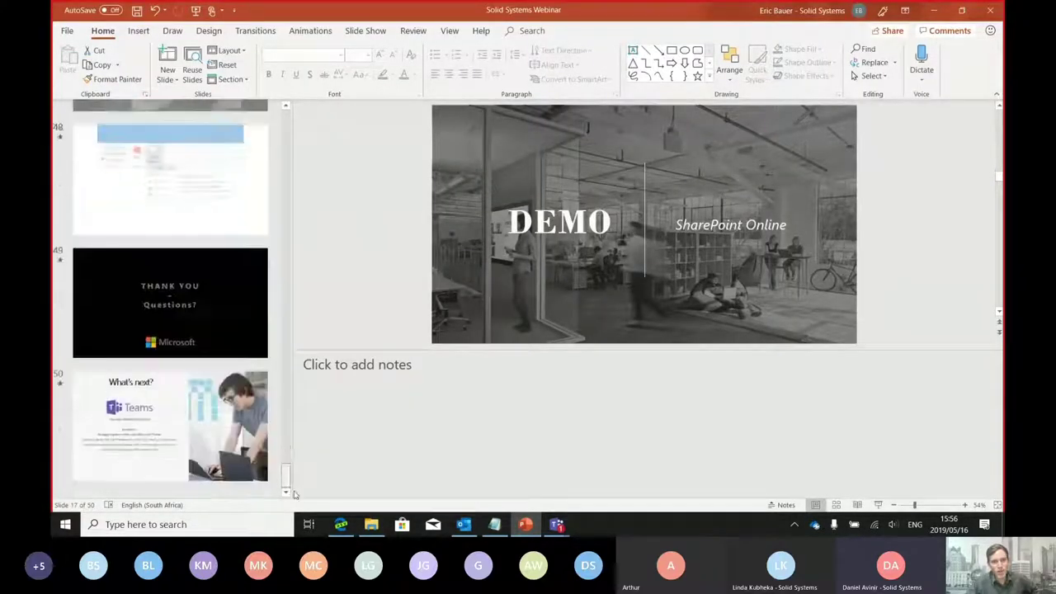
{"action": "left_click", "coordinate": [169, 423]}
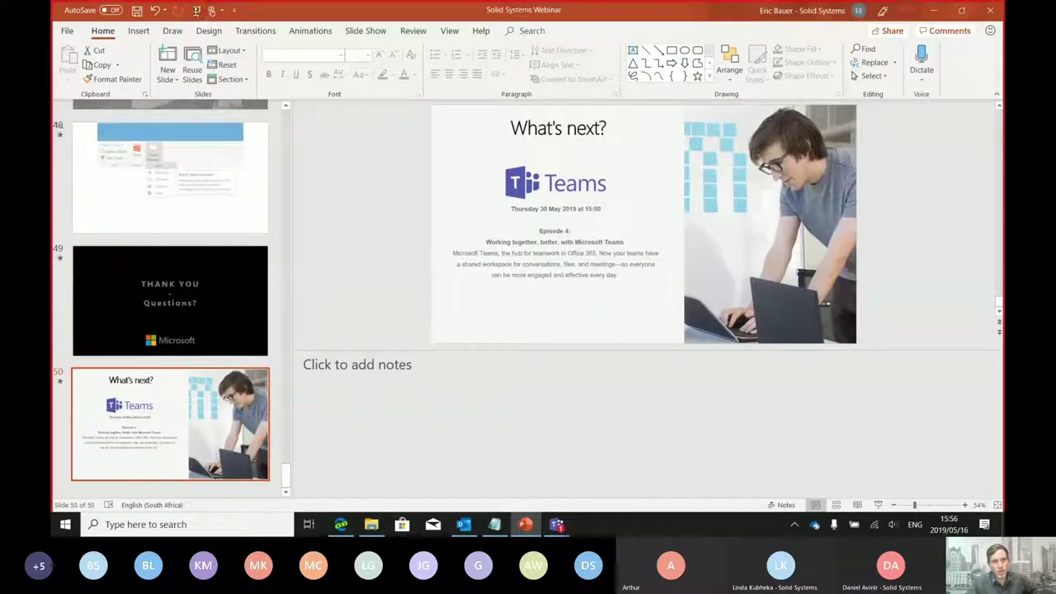
{"action": "key", "text": "F5"}
{"action": "key", "text": "Escape"}
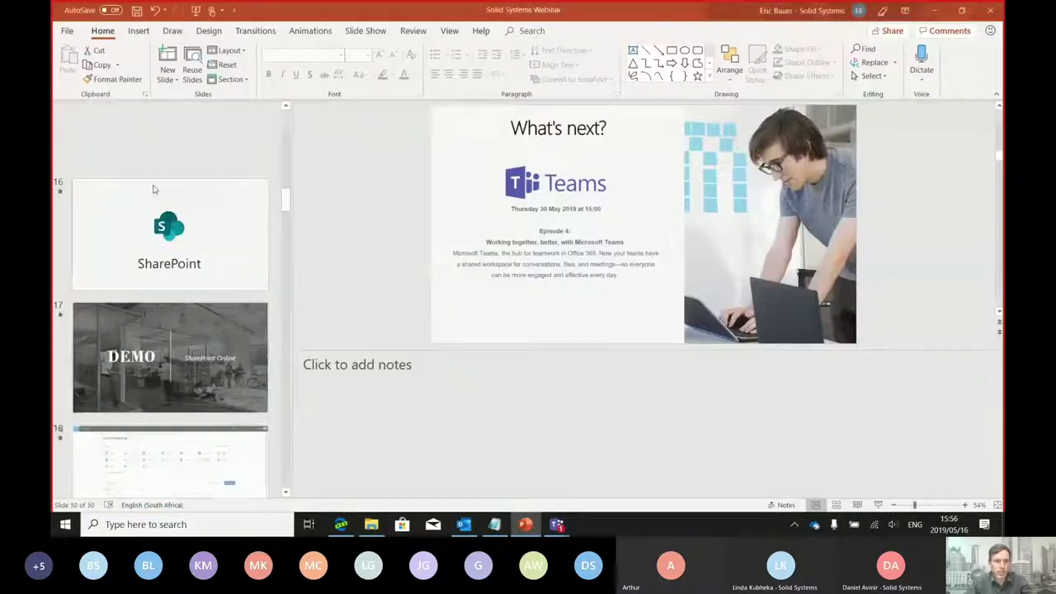
{"action": "left_click_drag", "start_coordinate": [285, 119], "coordinate": [290, 491]}
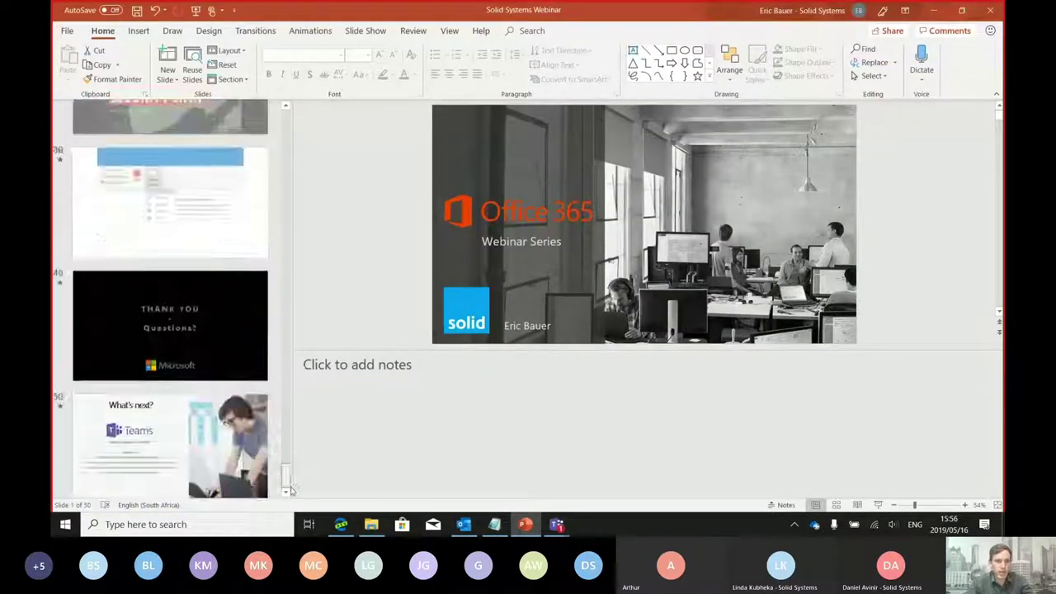
{"action": "left_click", "coordinate": [173, 425]}
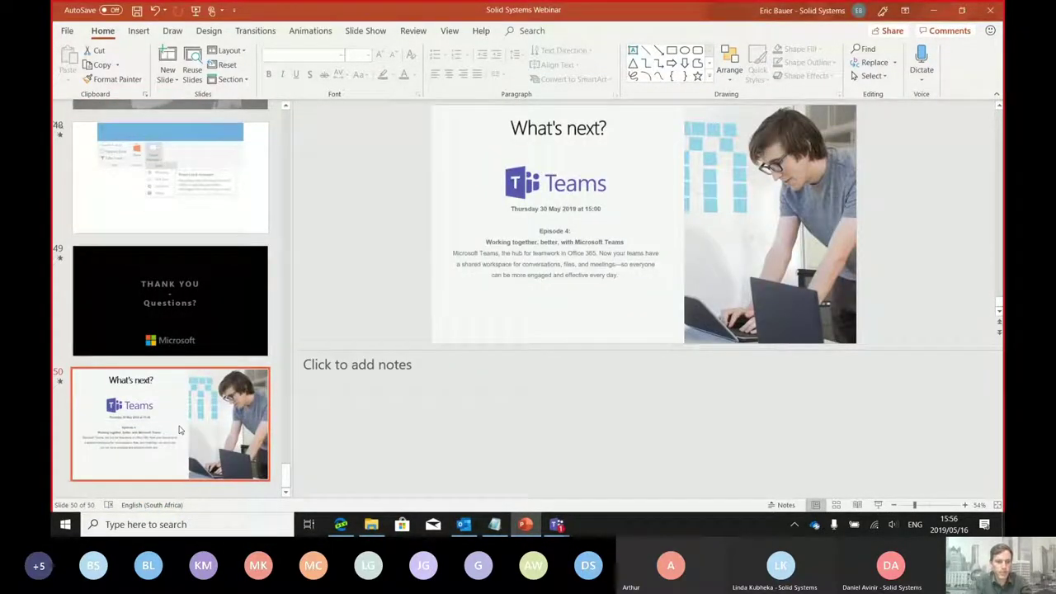
{"action": "key", "text": "XF86AudioLowerVolume"}
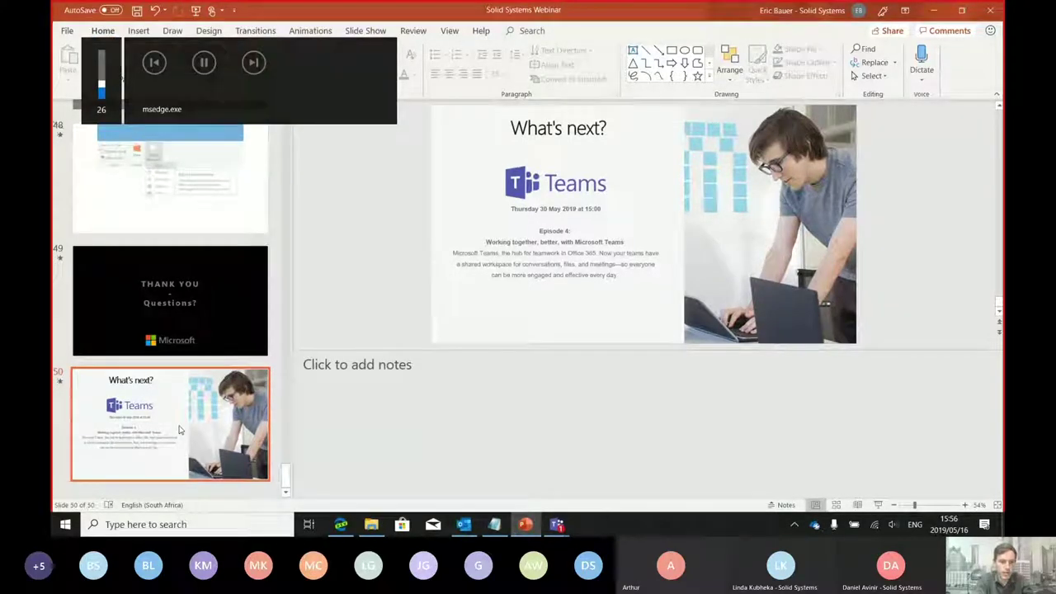
{"action": "key", "text": "shift+F5"}
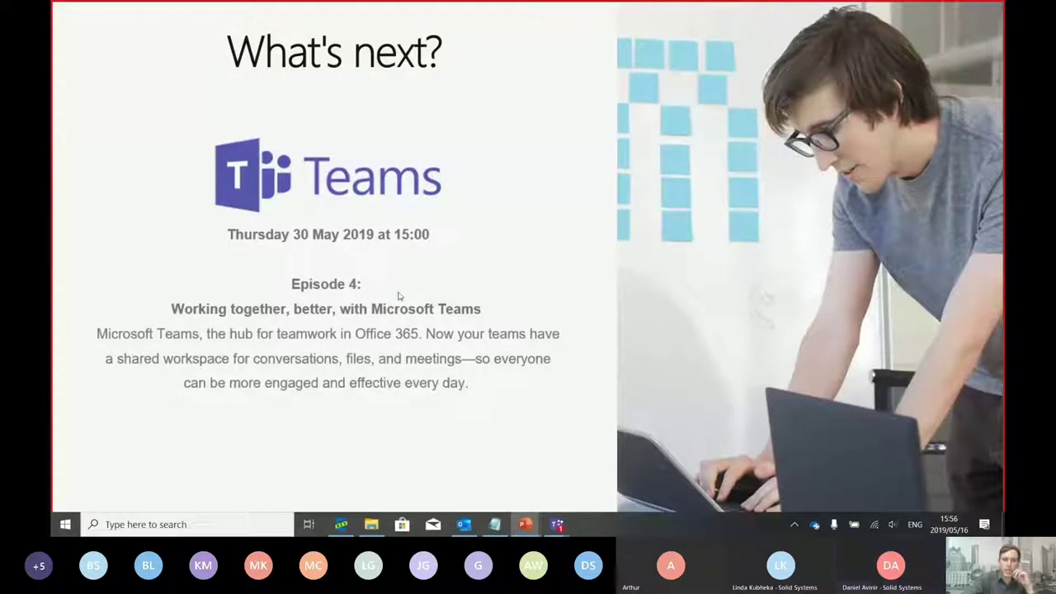